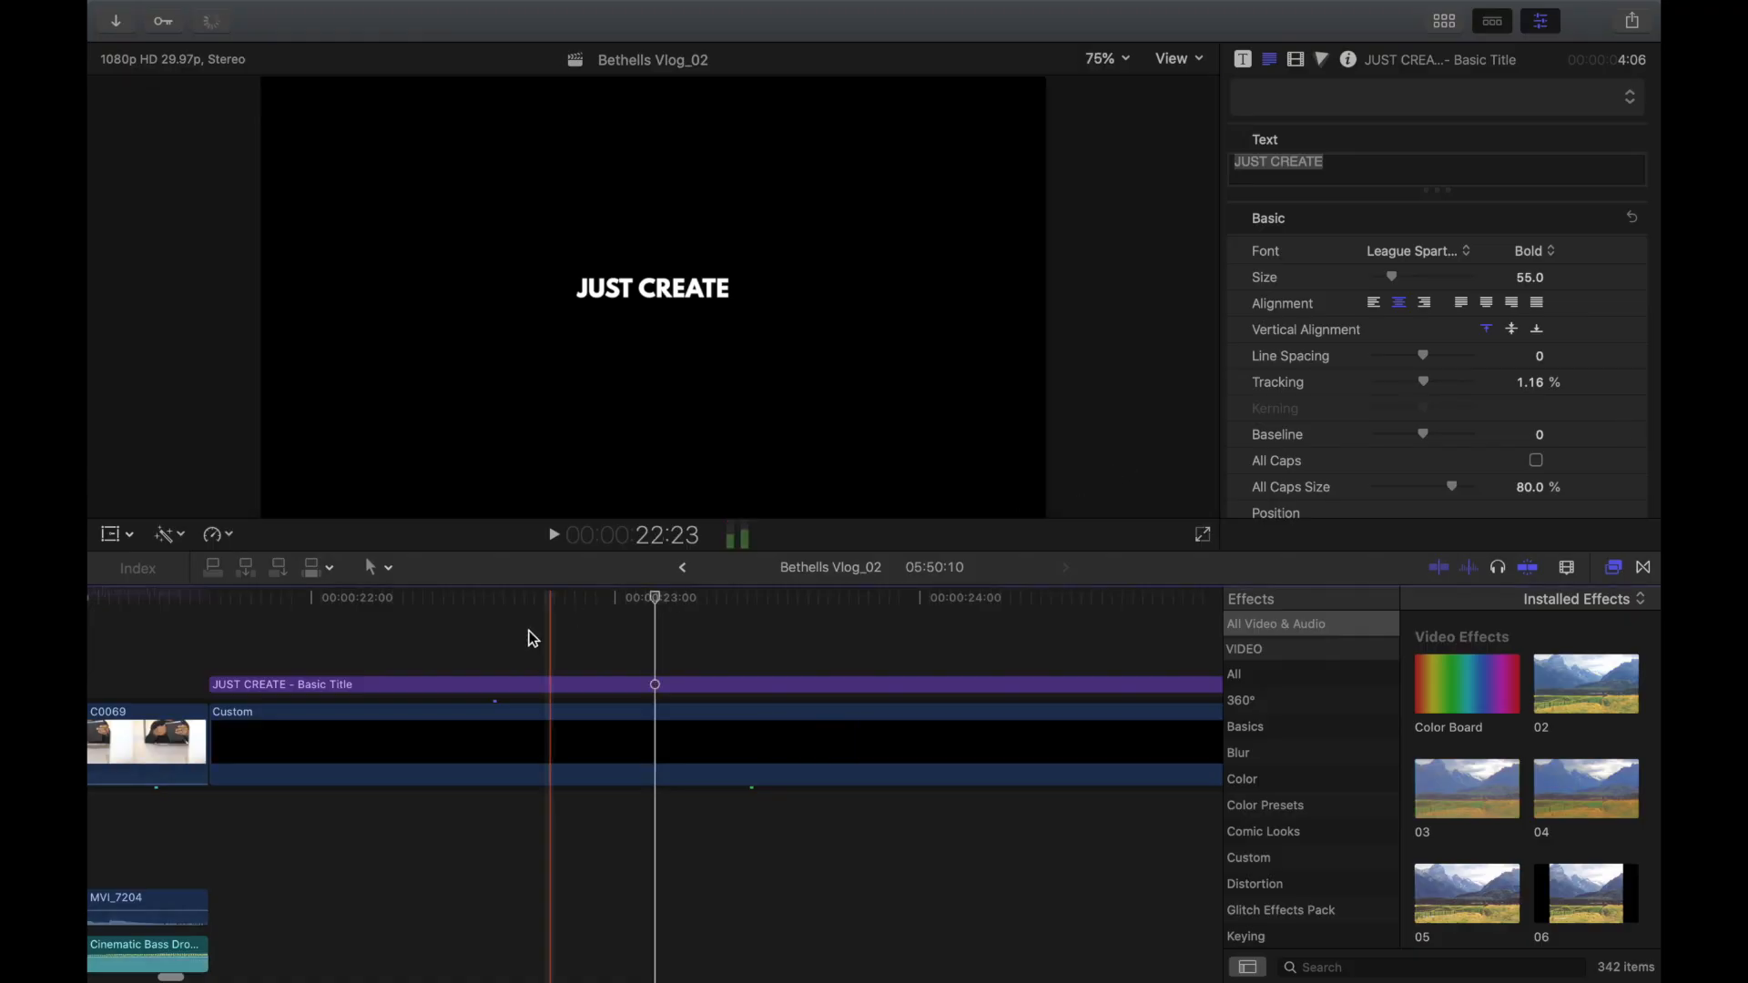
# Step: Return to the start of the timeline, select clip C0067 and play the opening shots
pyautogui.click(527, 641)
pyautogui.hscroll(-20, 528, 641)
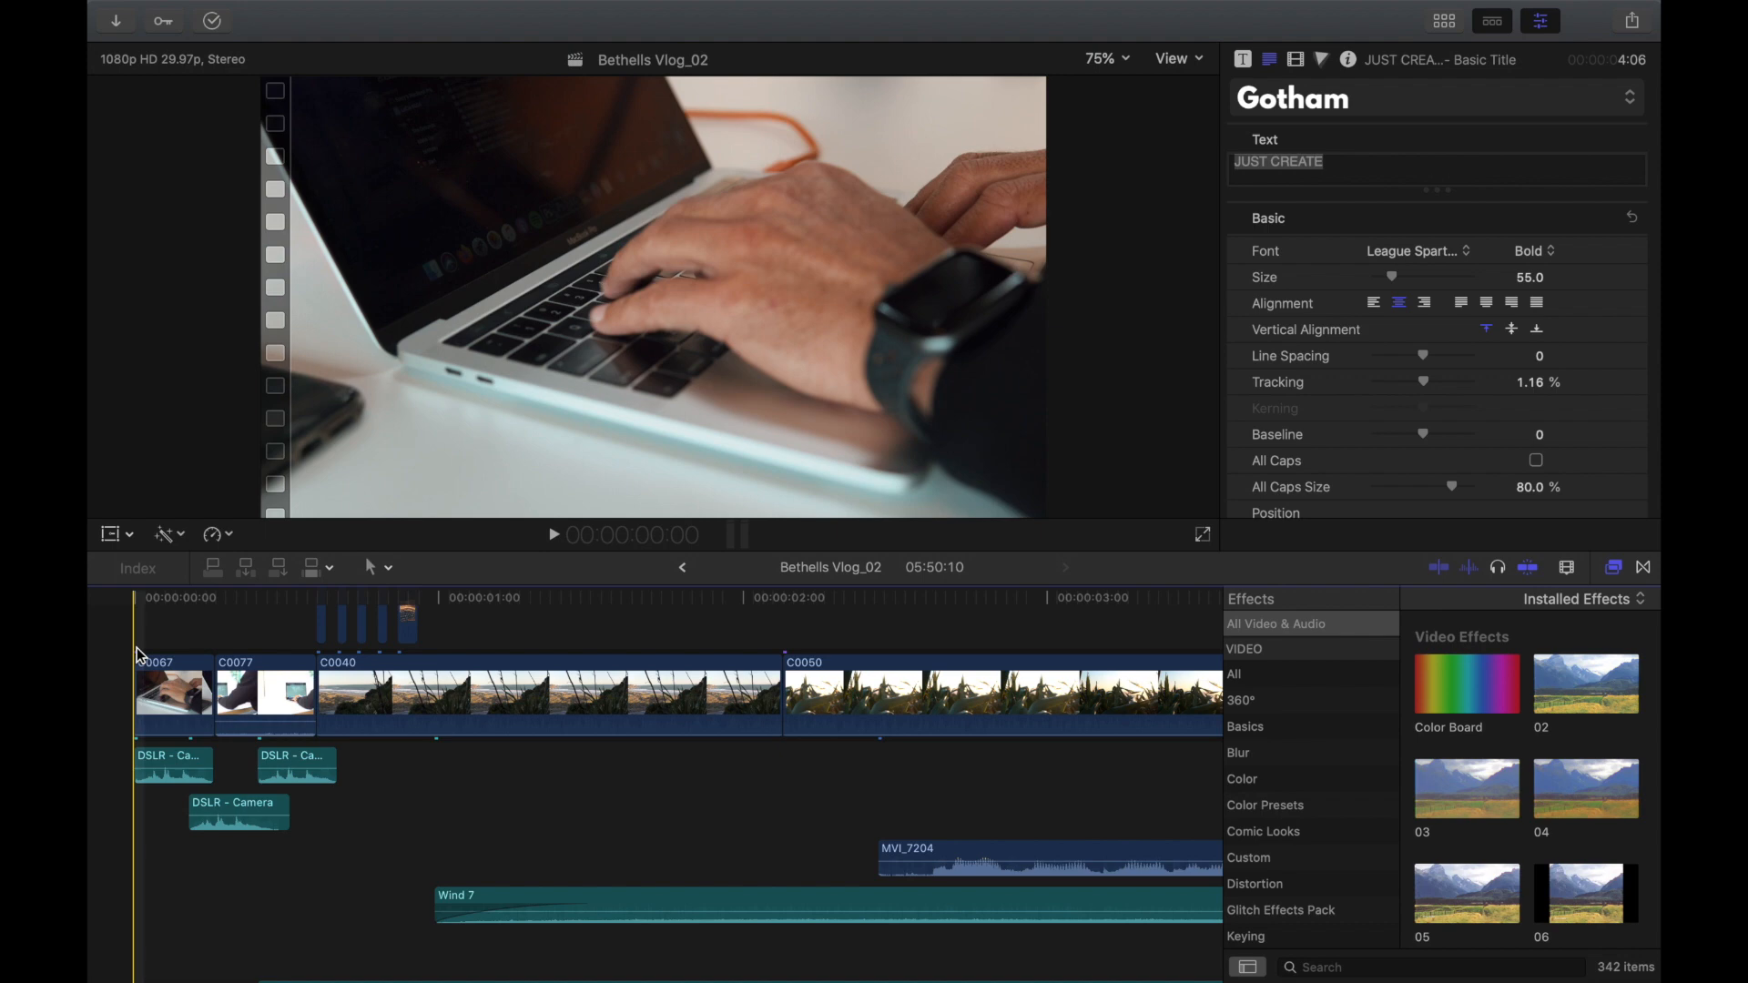
pyautogui.click(176, 709)
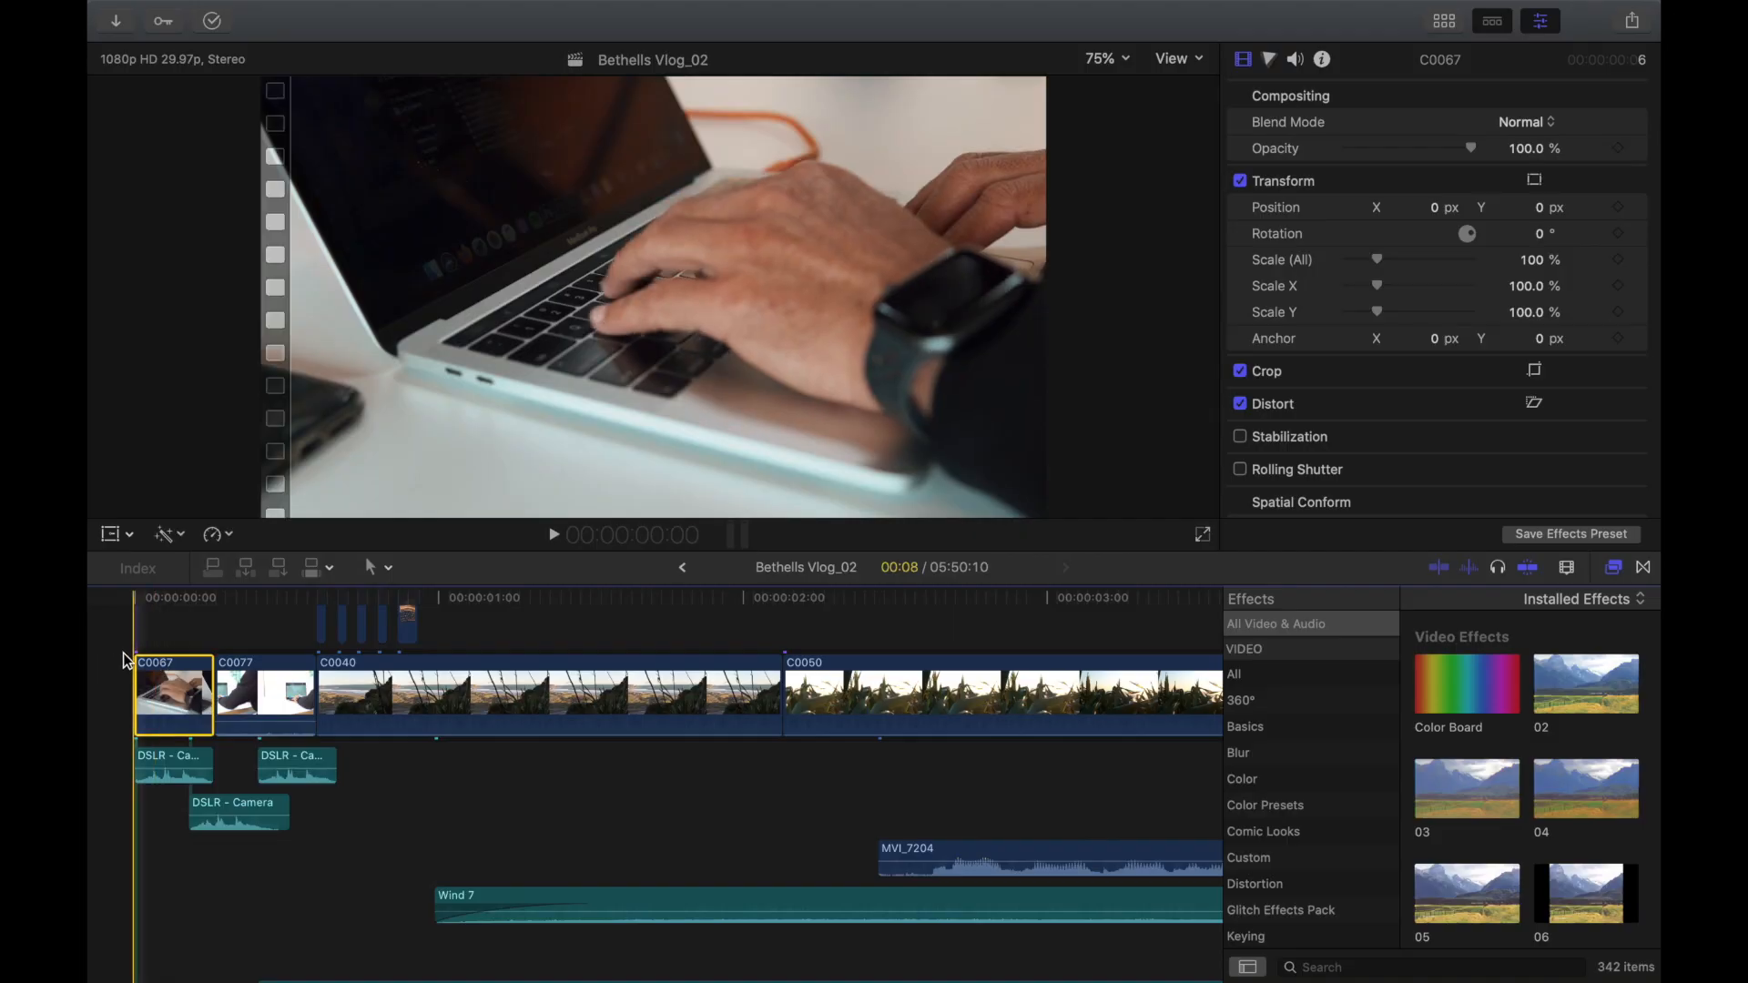
pyautogui.press('space')
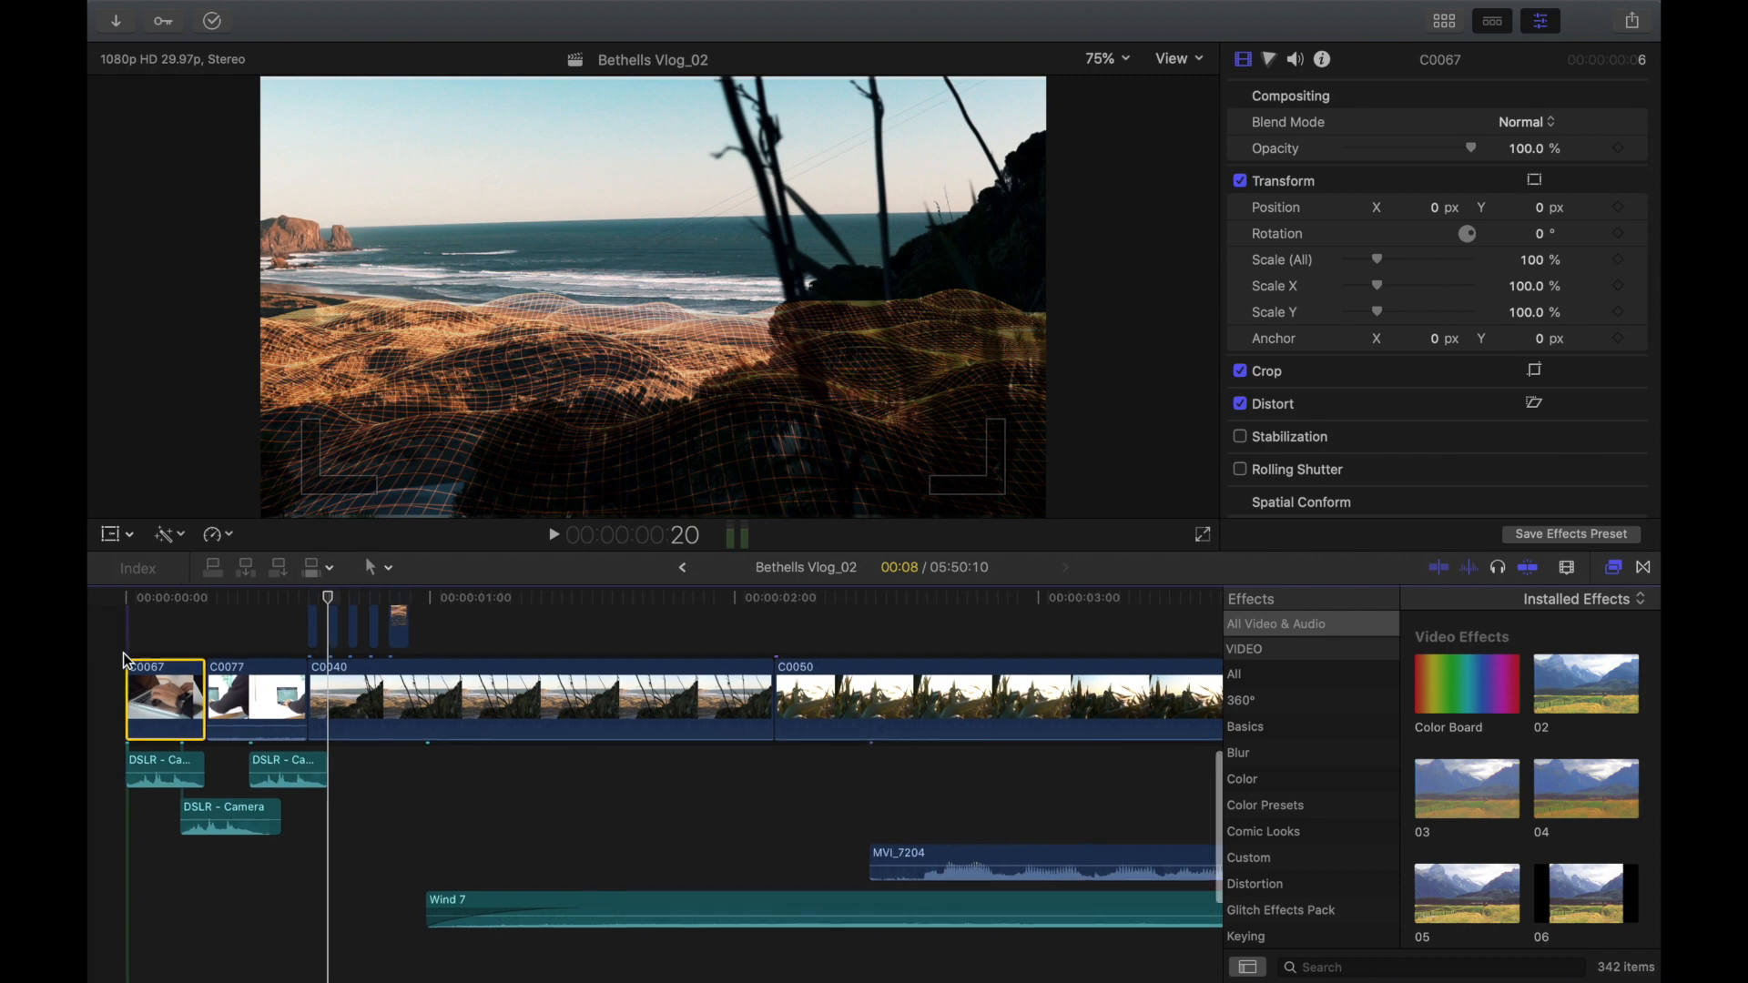
# Step: Select the first Texture_Flowing Lines clip above C0040 and step through its frames to examine the overlay
pyautogui.scroll(5, 125, 660)
pyautogui.hscroll(5, 125, 659)
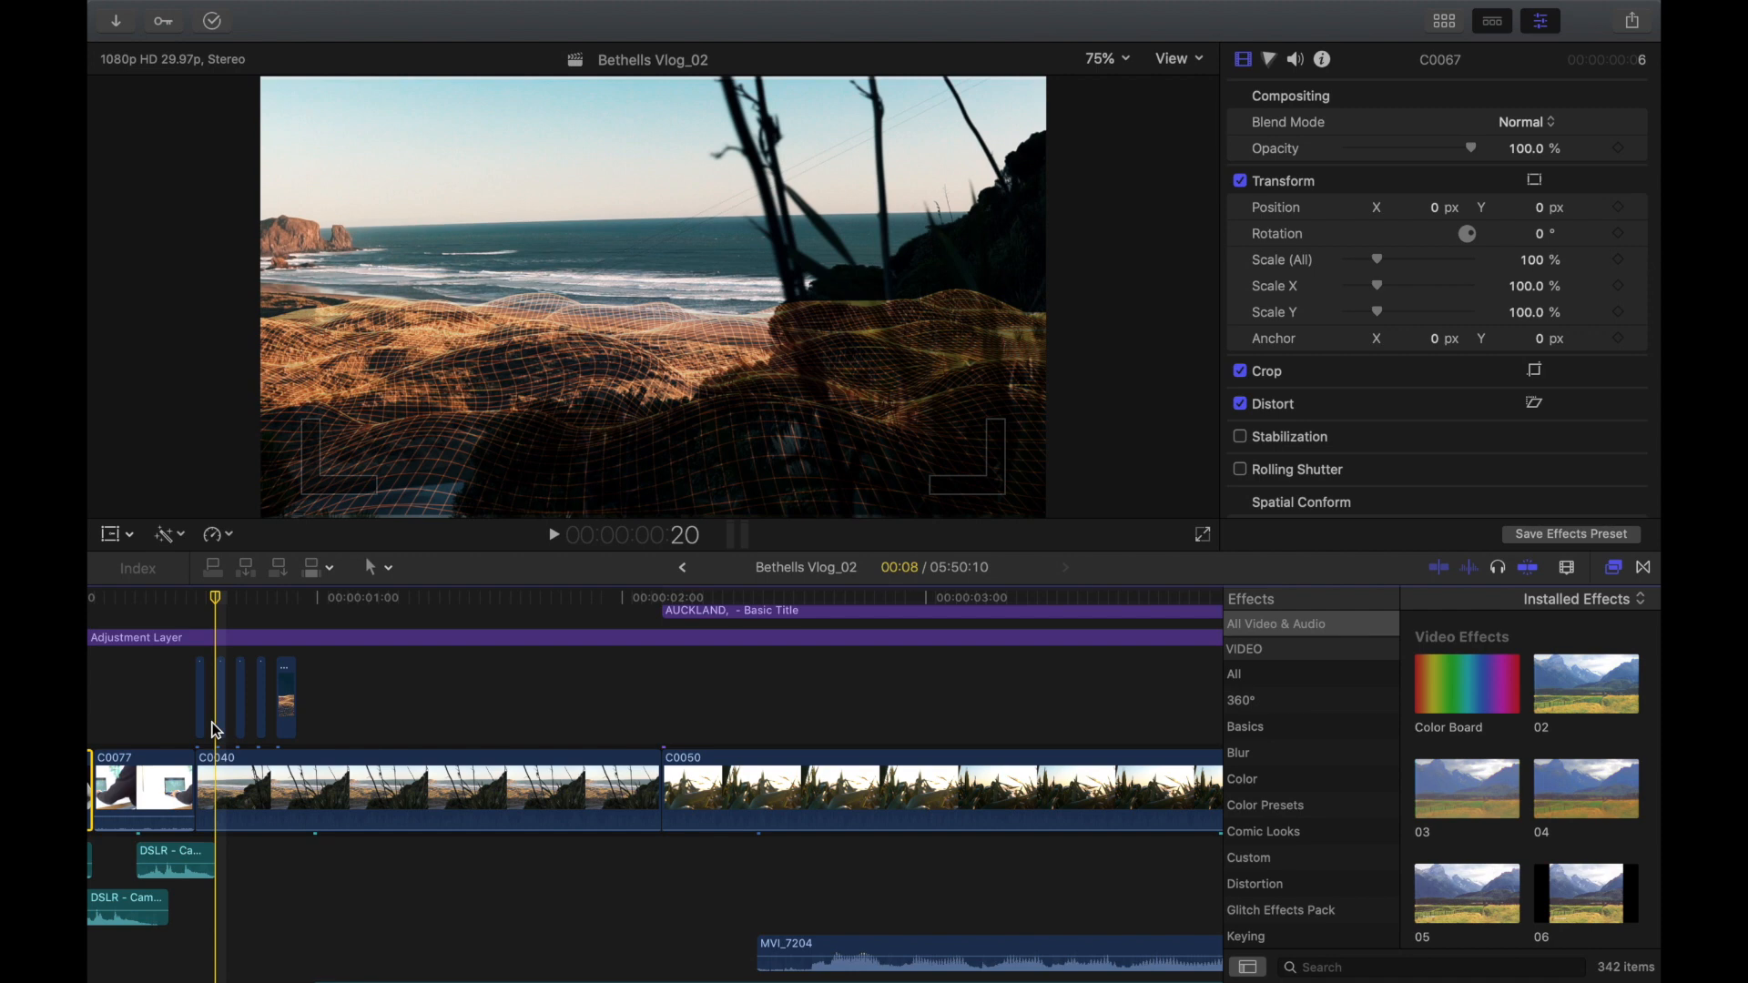
pyautogui.click(202, 677)
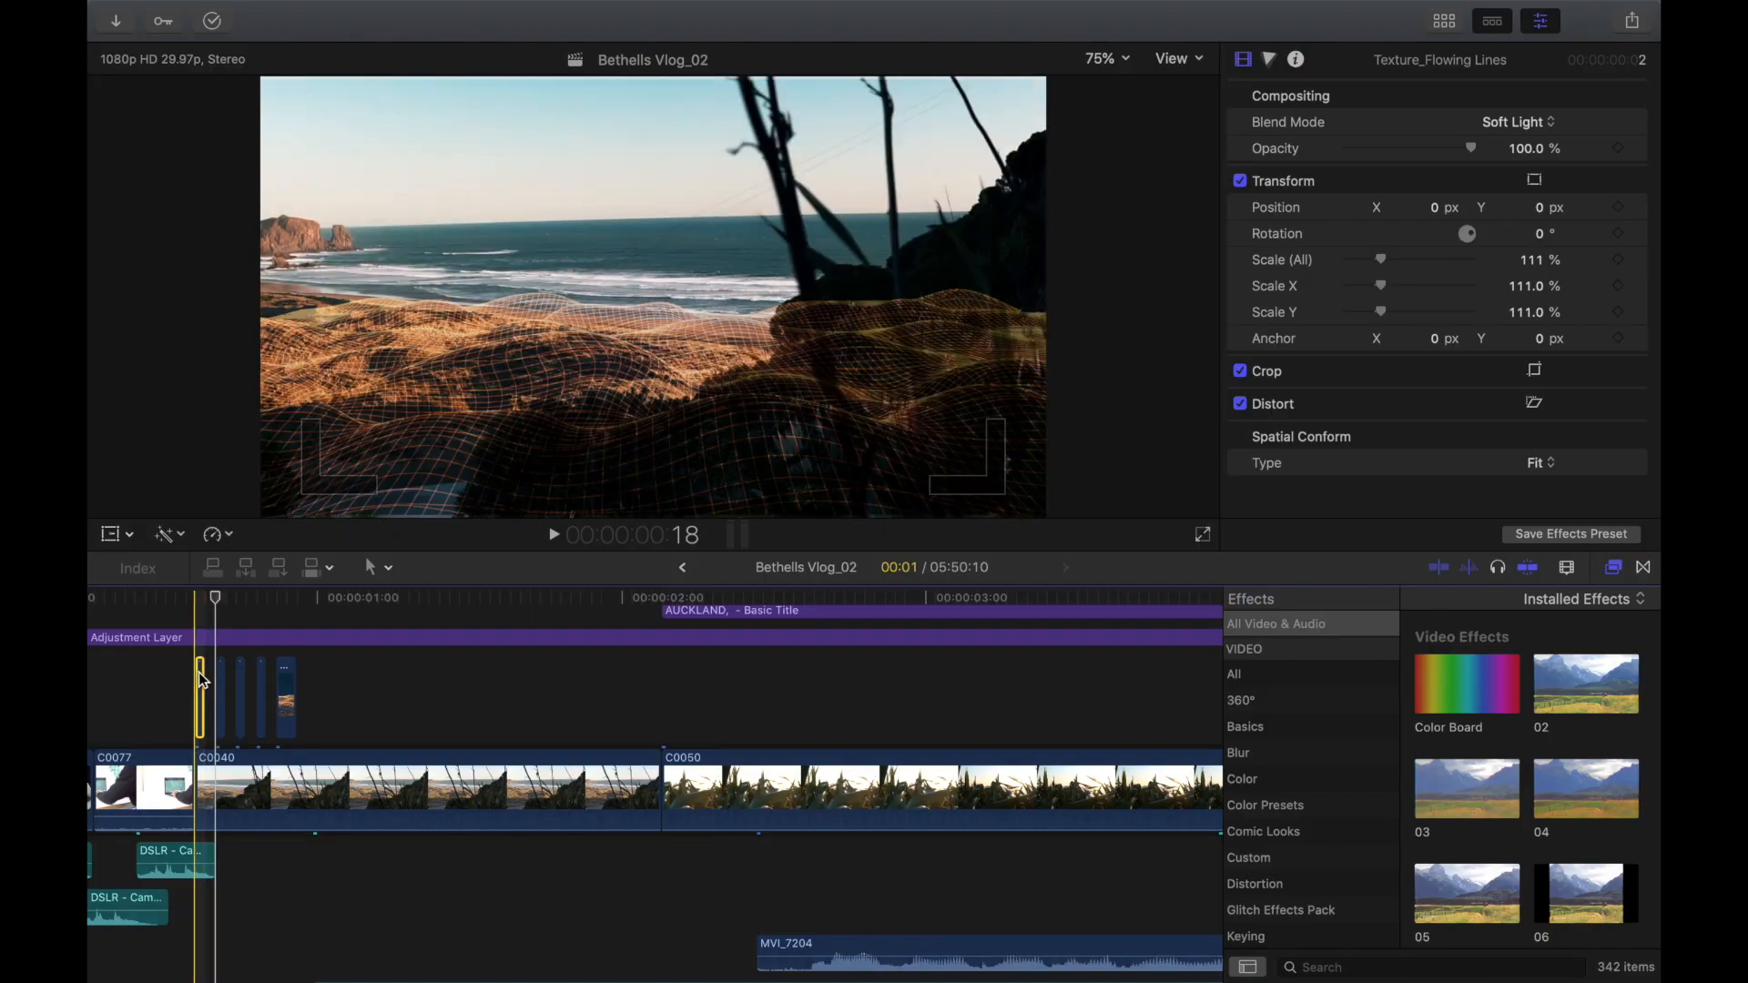
pyautogui.press('Left')
pyautogui.press('Right')
pyautogui.press('Right')
pyautogui.press('Left')
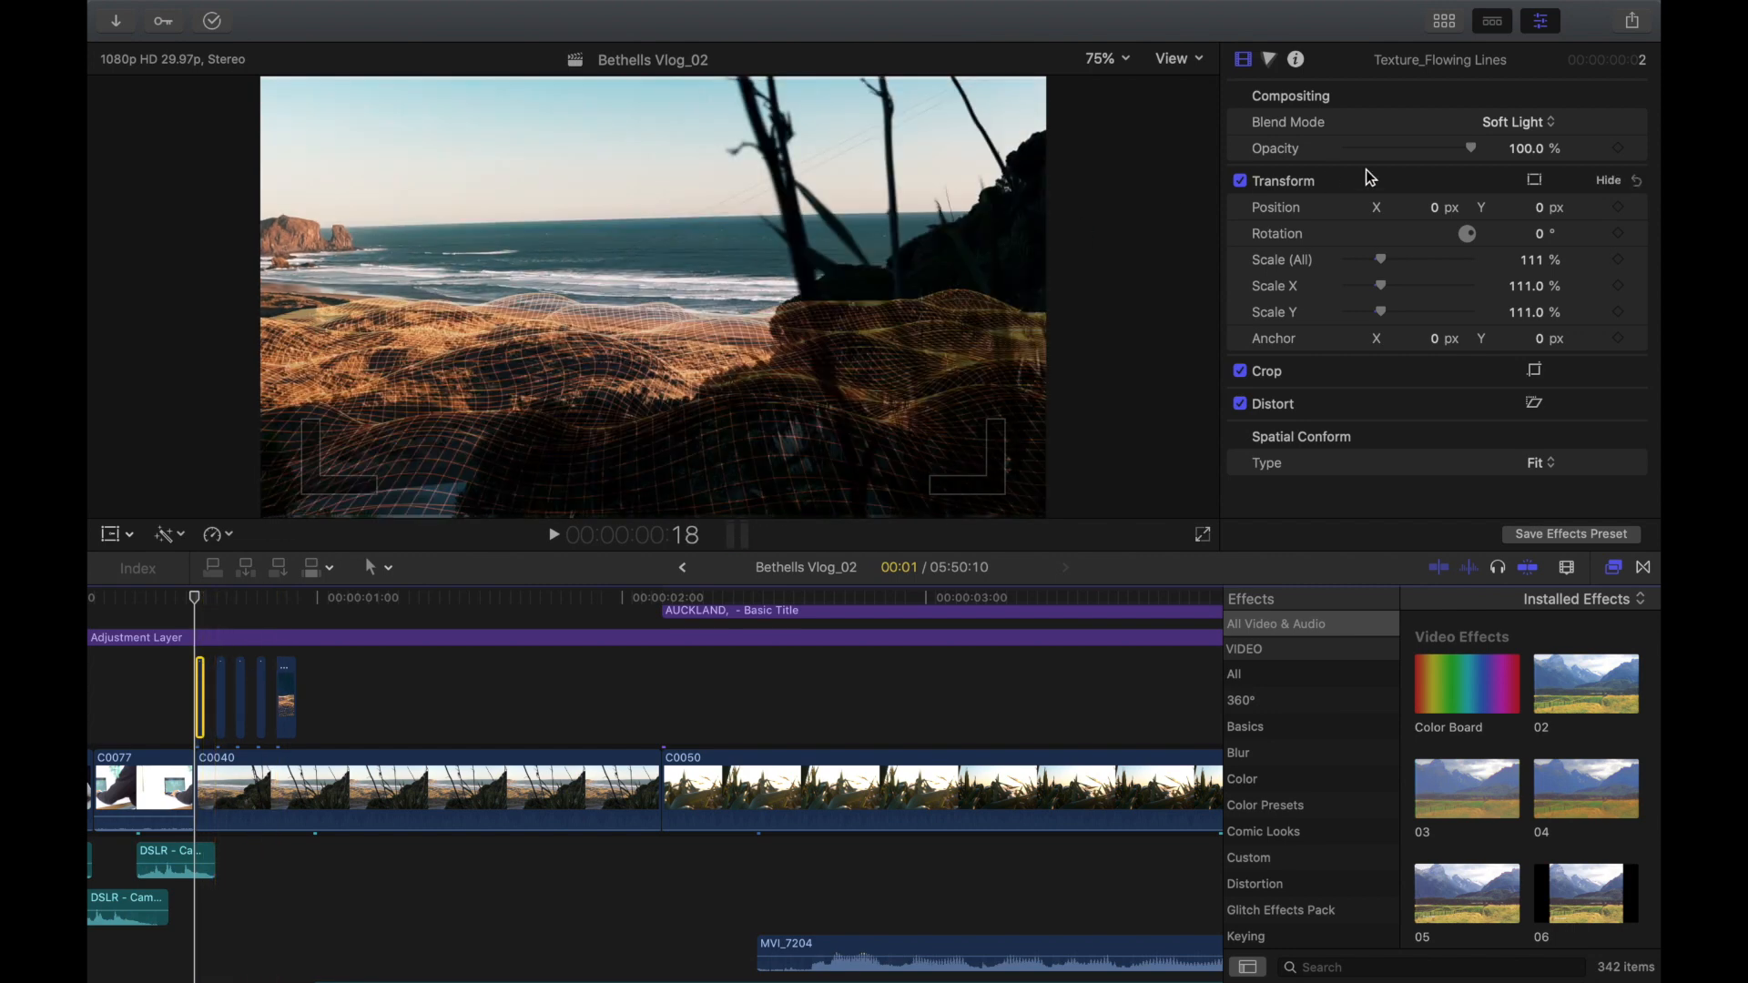
# Step: Check the flowing lines texture's blend mode, keeping Soft Light, and play the section through to the Auckland title
pyautogui.click(1534, 123)
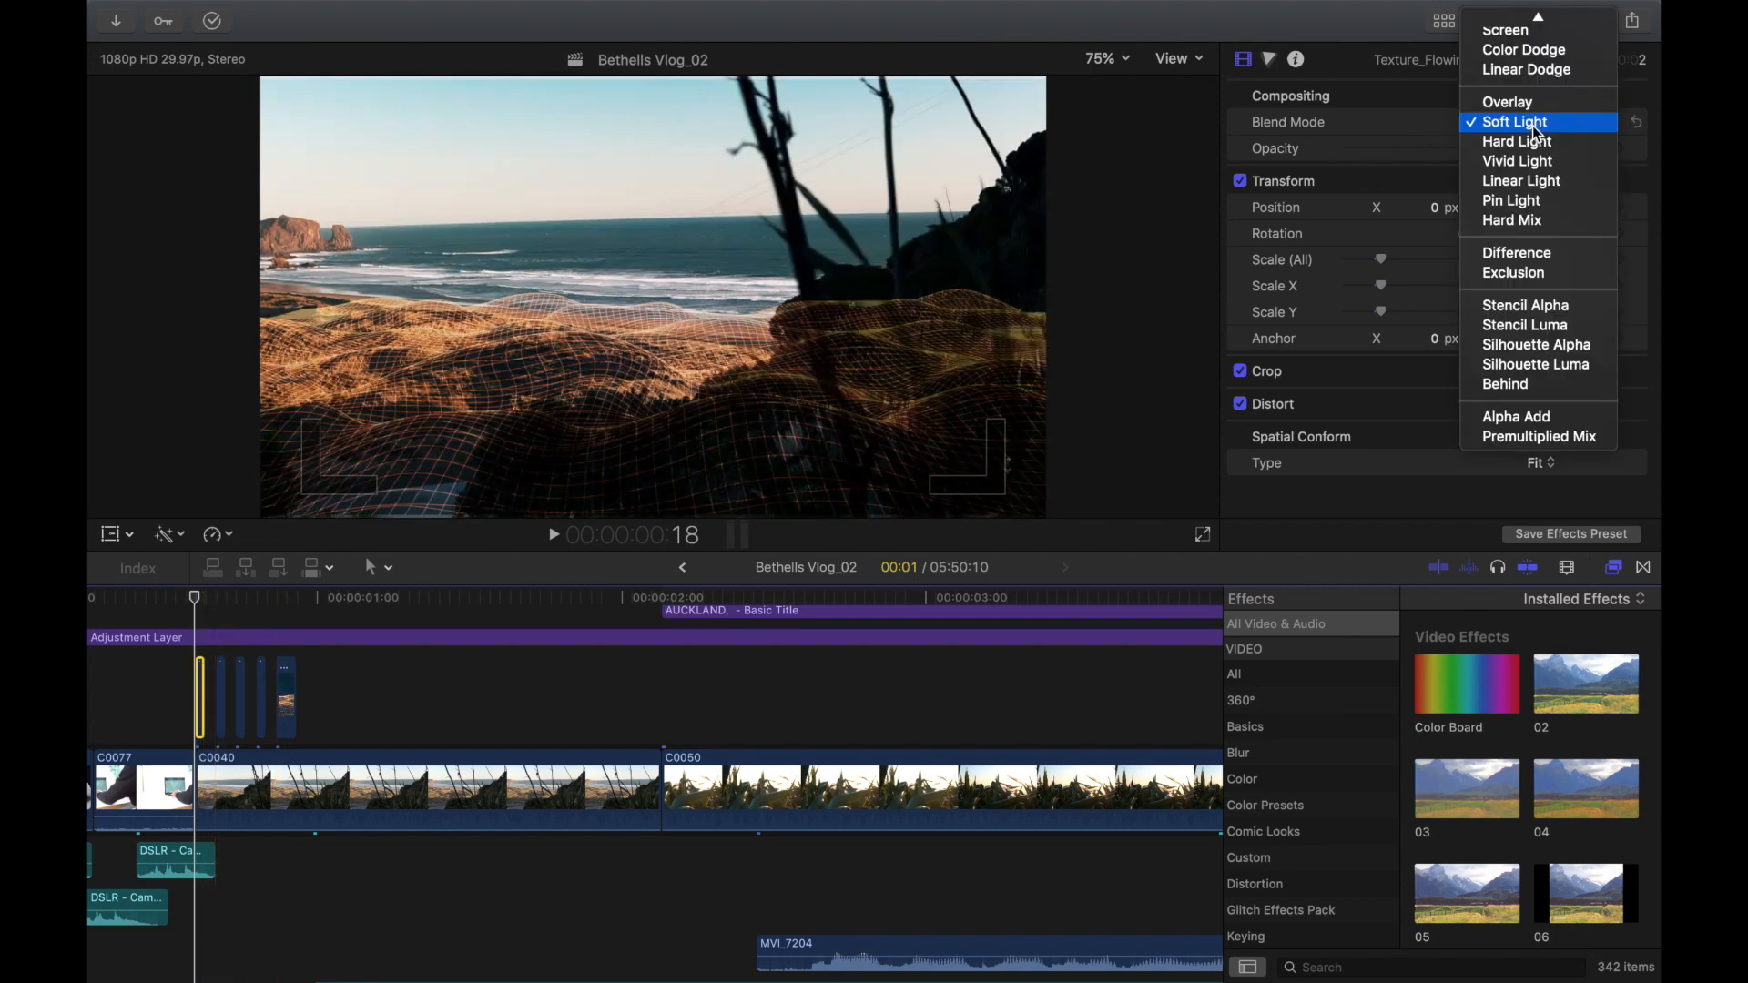
pyautogui.click(1536, 126)
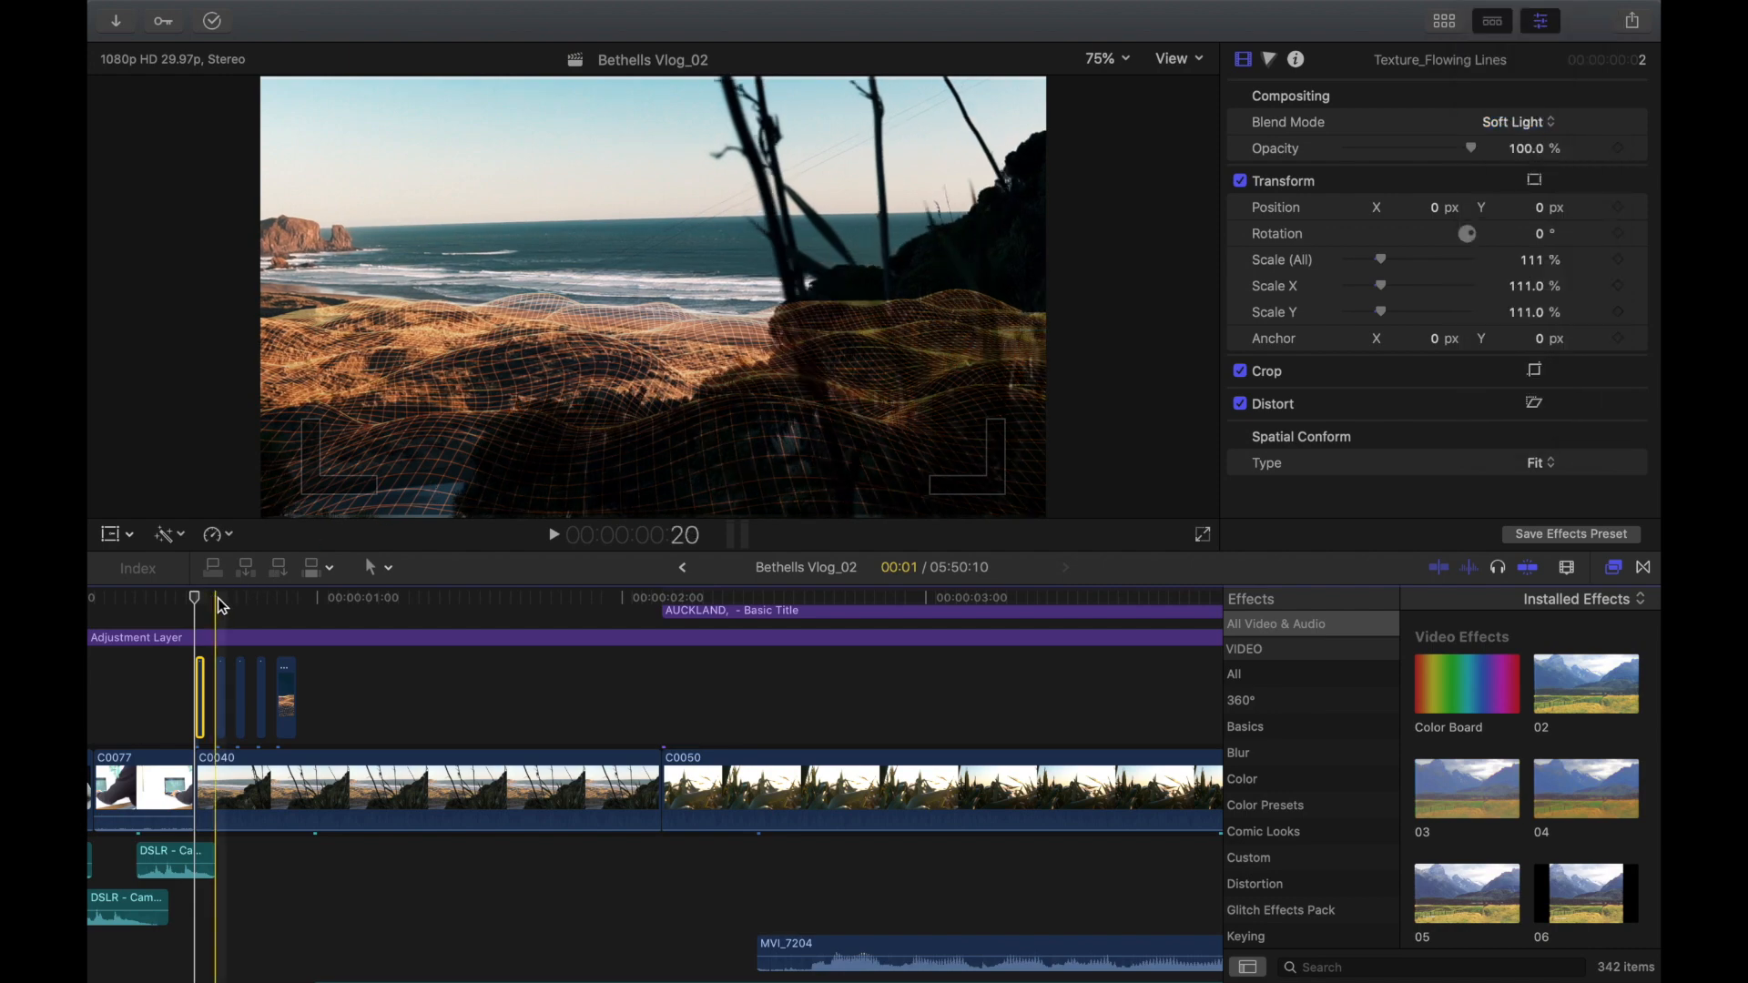
pyautogui.press('space')
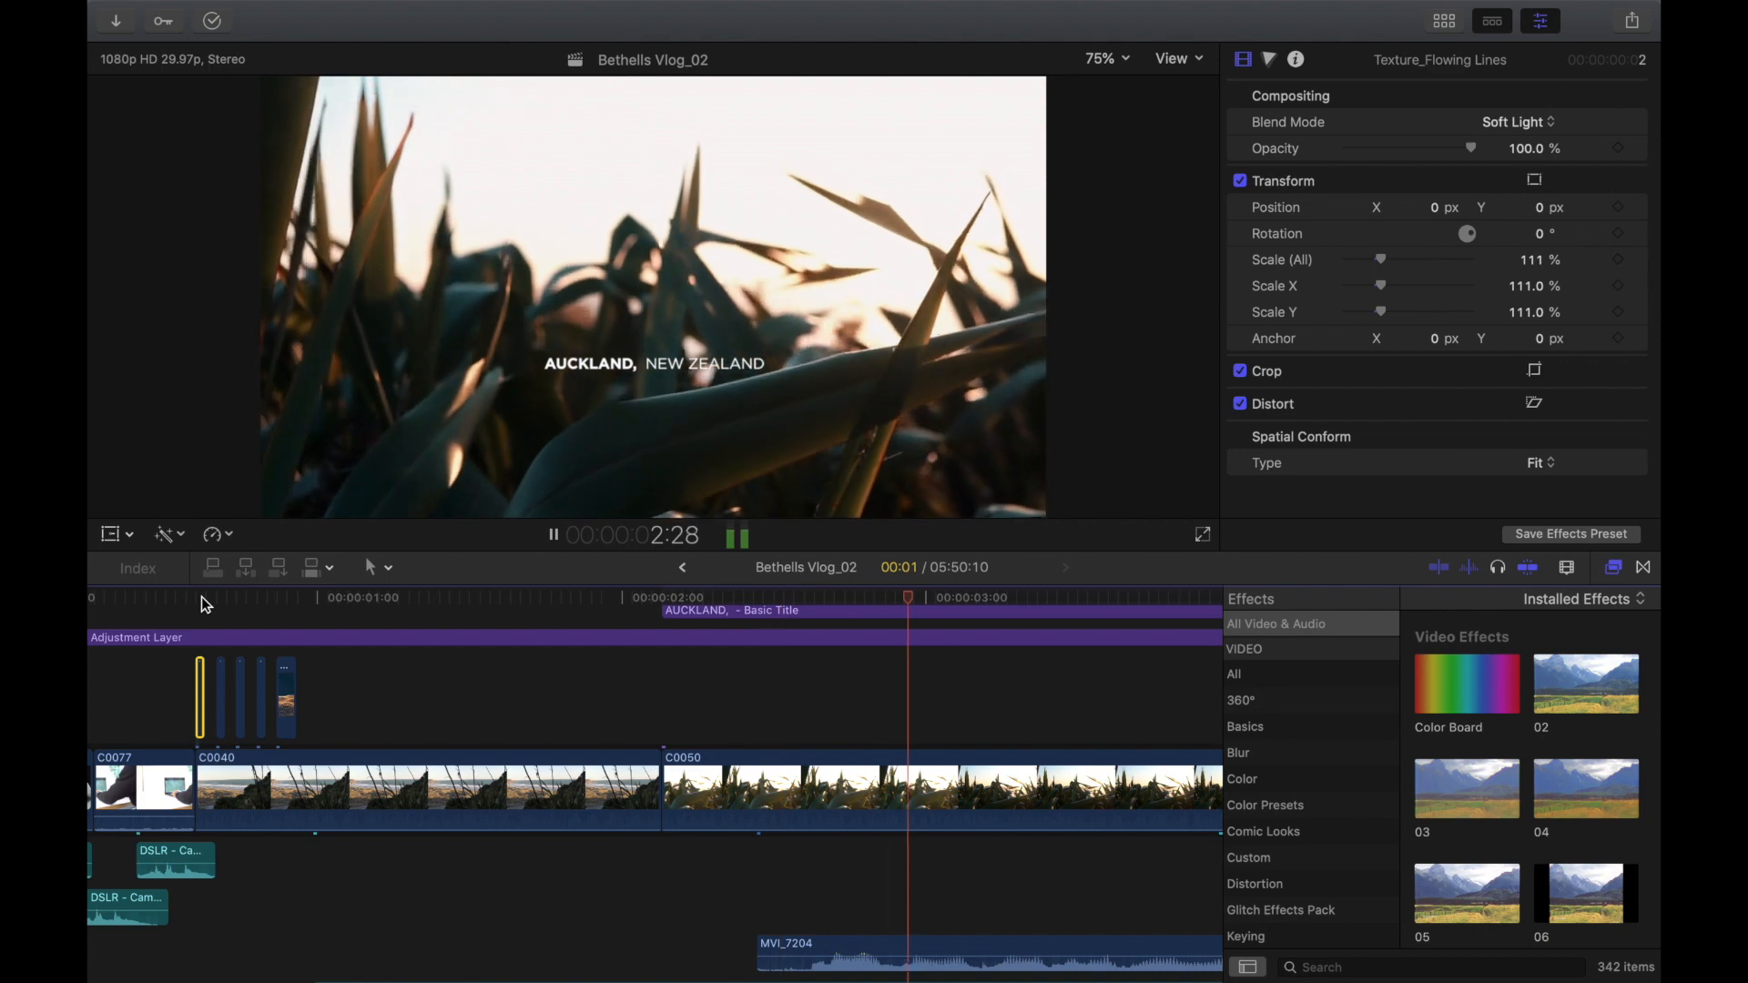
pyautogui.press('space')
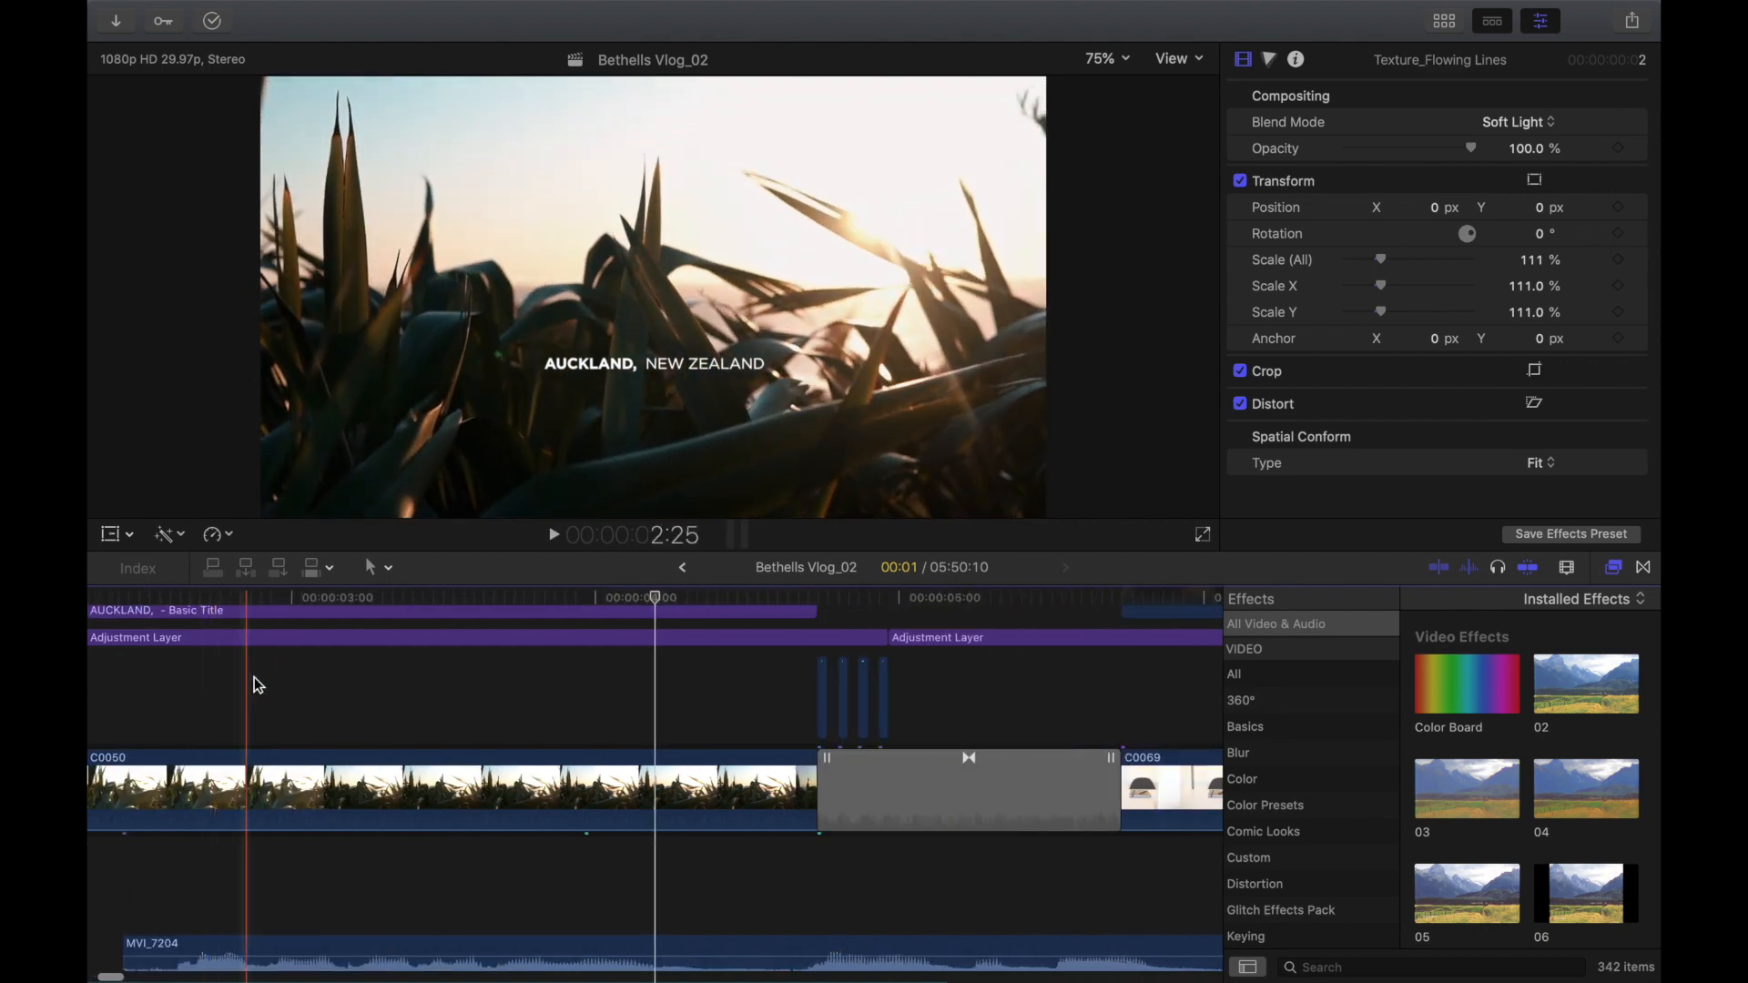
# Step: Disable the MVI_7204 audio clip beneath C0050
pyautogui.hscroll(-2, 255, 680)
pyautogui.scroll(-5, 259, 692)
pyautogui.click(263, 743)
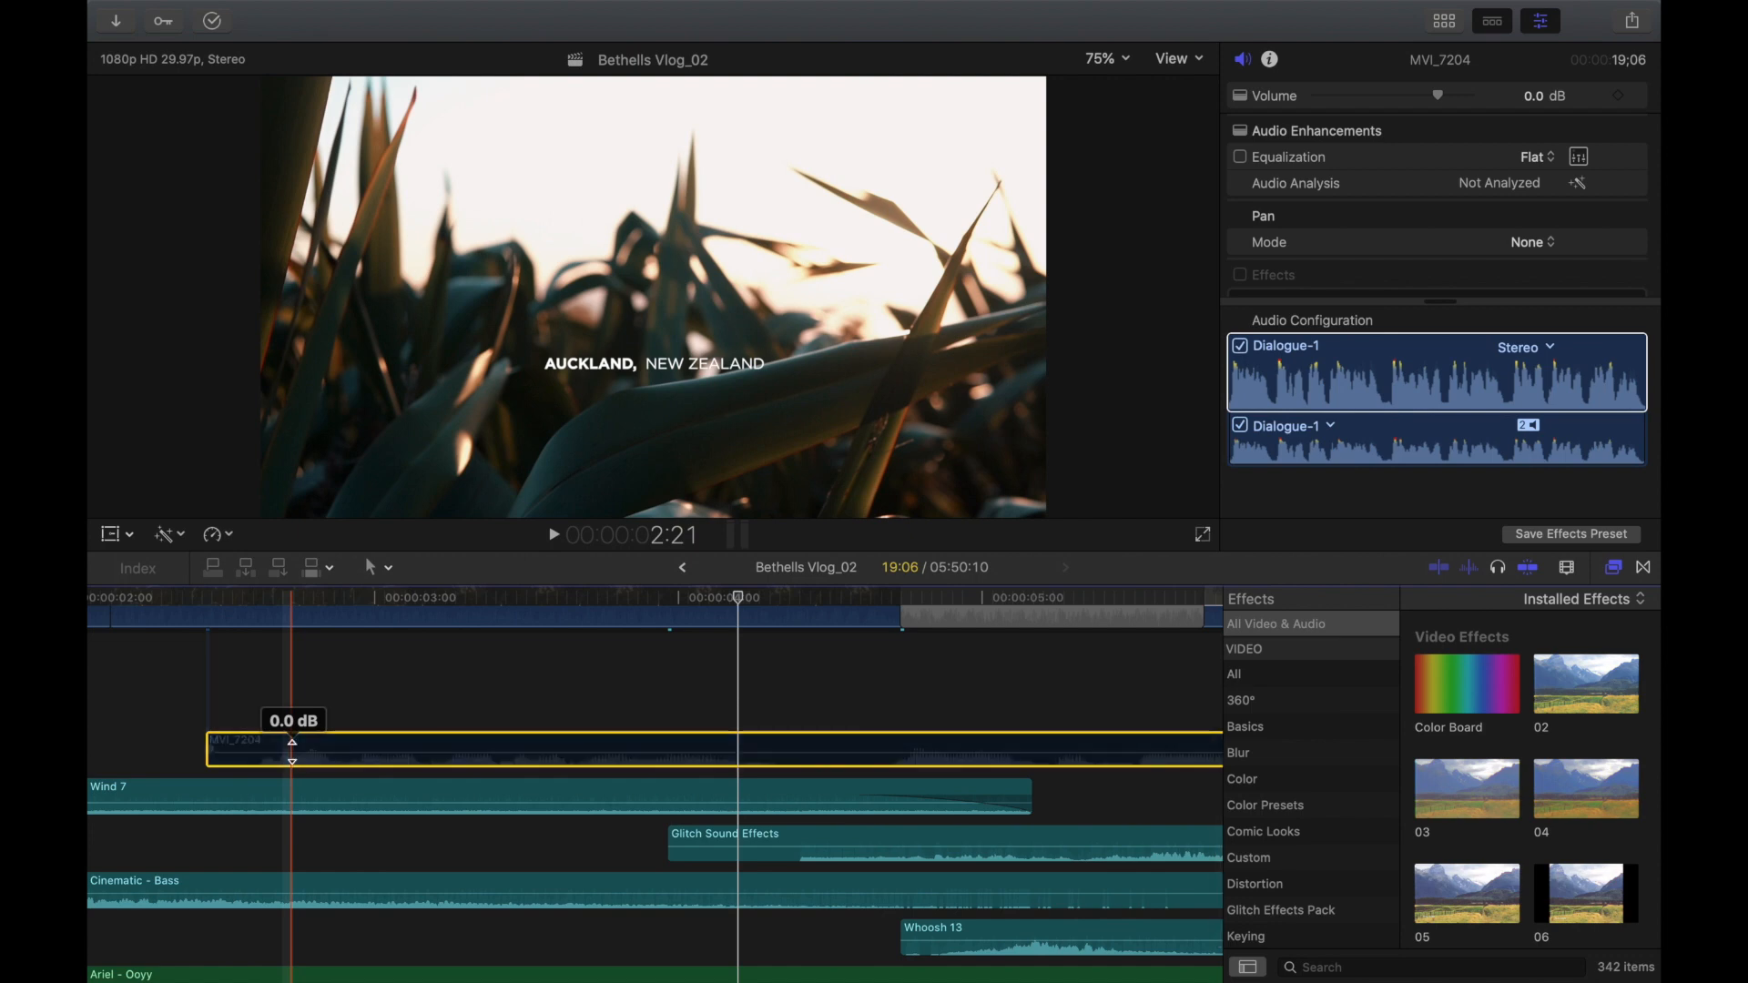
# Step: Disable the Ariel - Ooyy music track and place the playhead near the start of the timeline
pyautogui.scroll(3, 293, 750)
pyautogui.hscroll(-10, 294, 751)
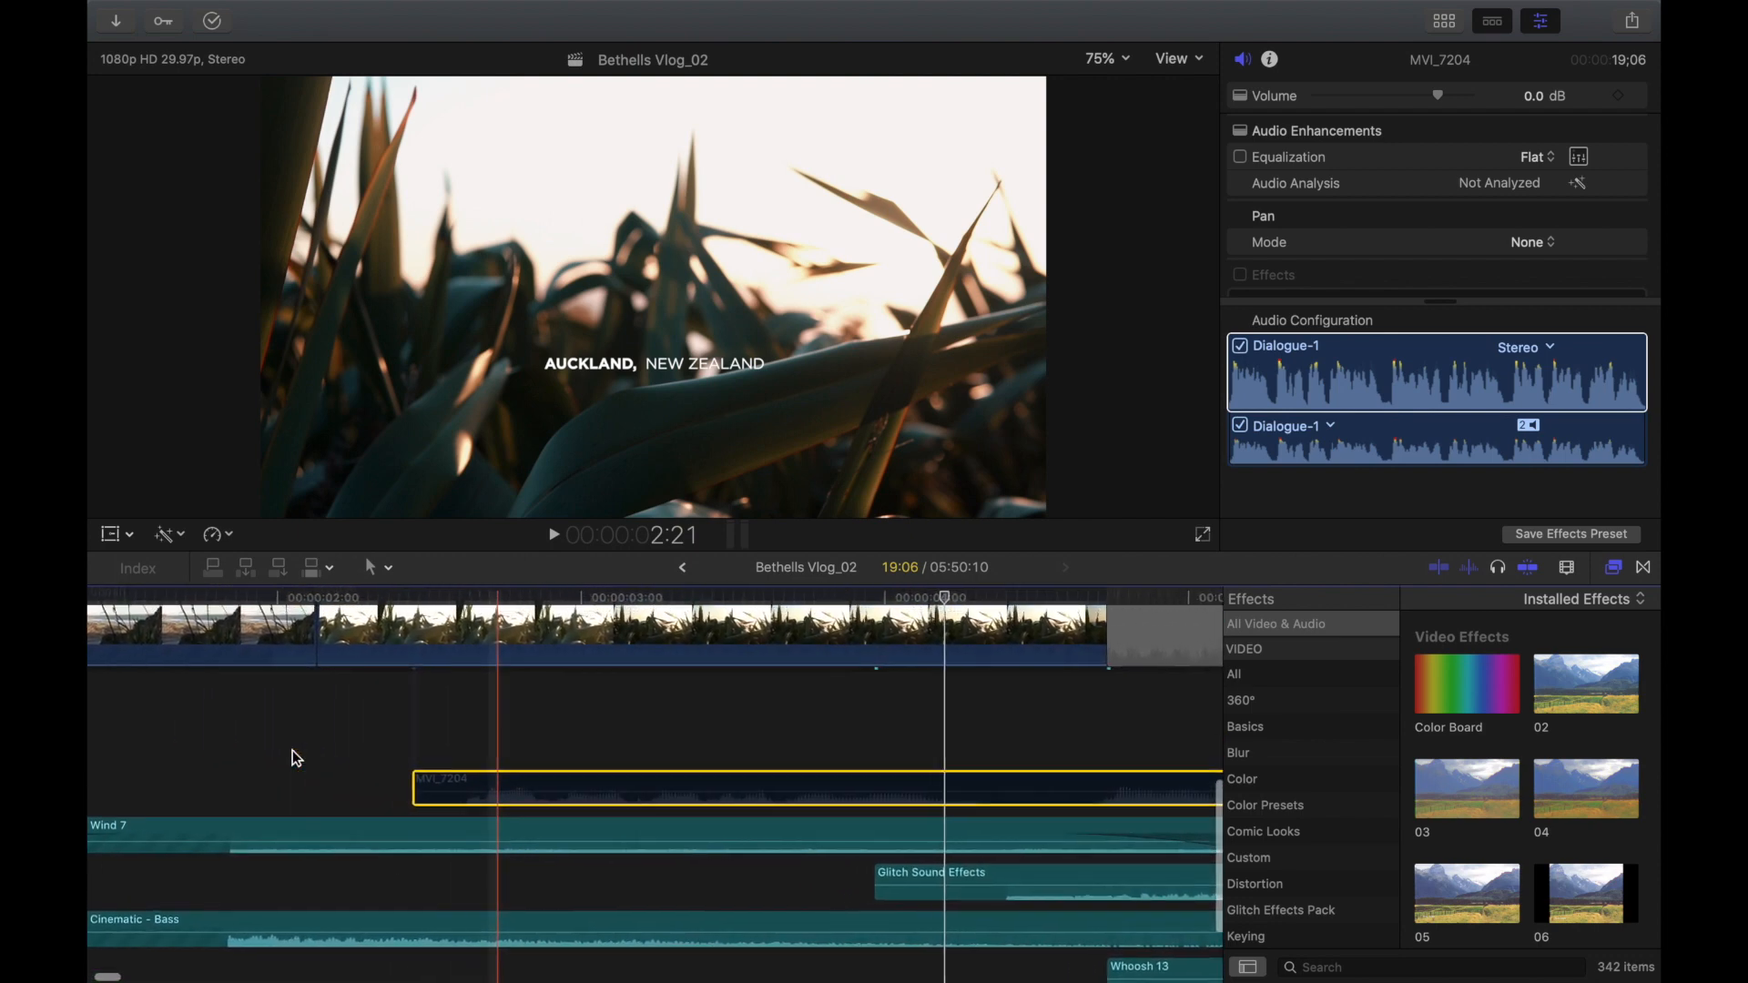
pyautogui.scroll(-2, 294, 755)
pyautogui.hscroll(-4, 295, 754)
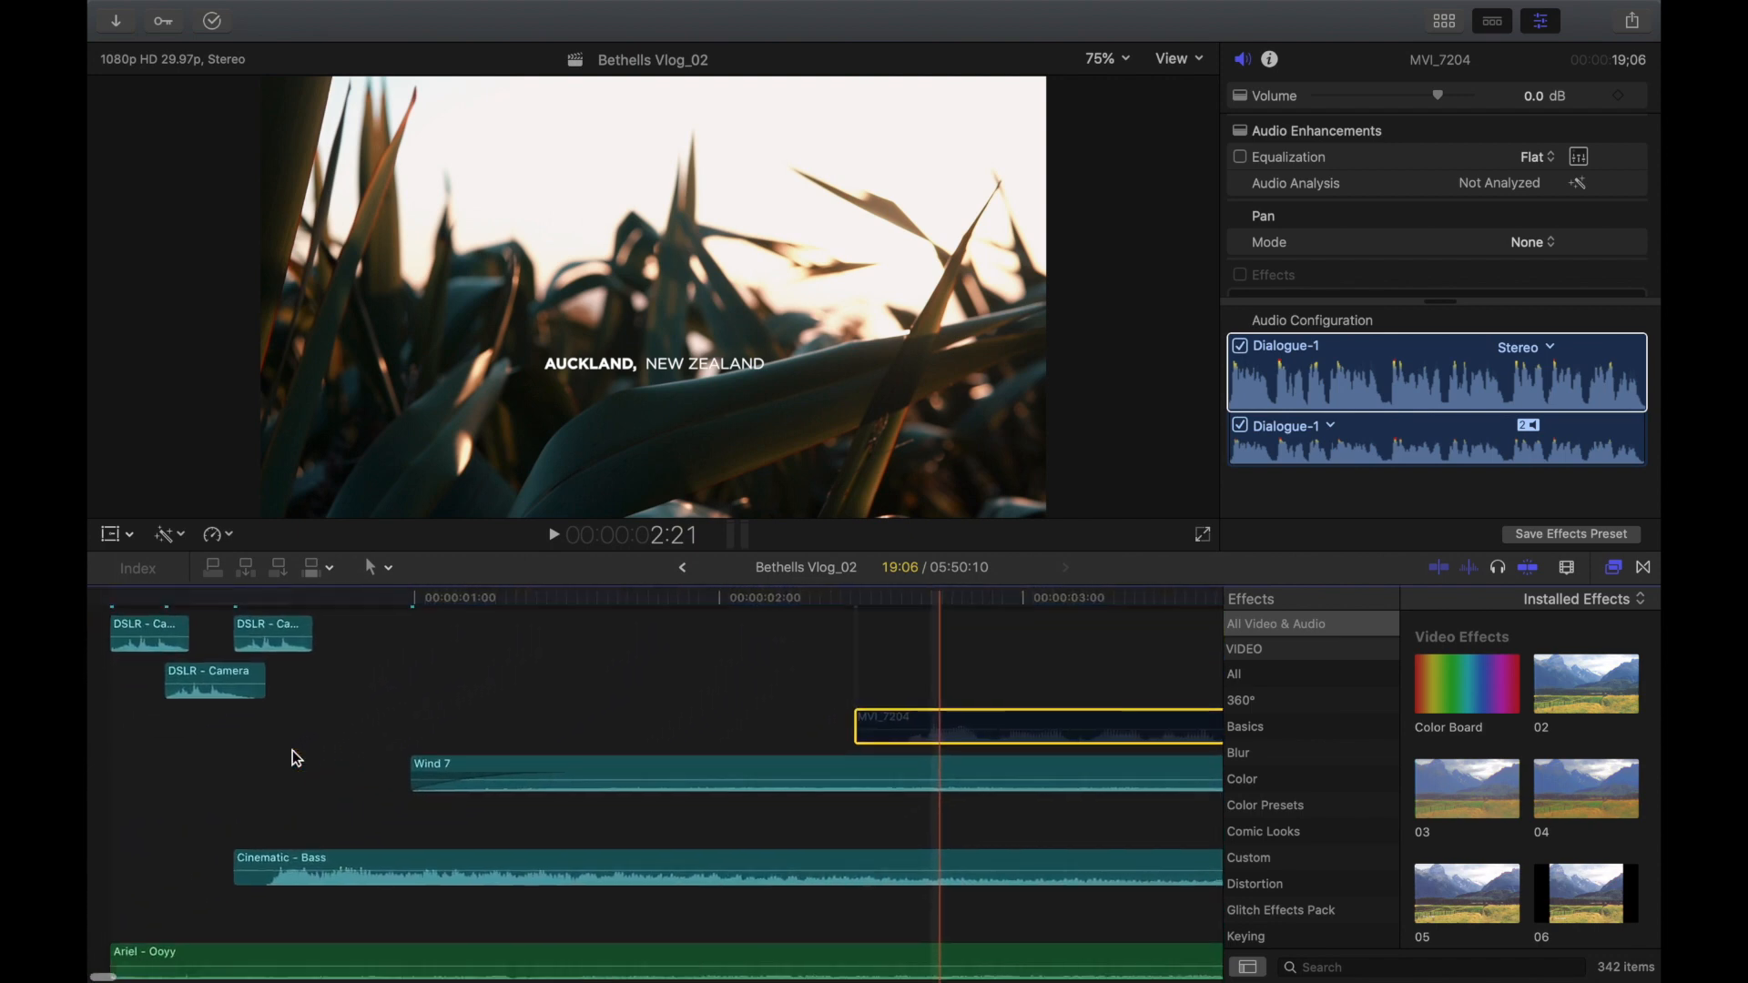
pyautogui.scroll(-1, 232, 758)
pyautogui.hscroll(-2, 233, 759)
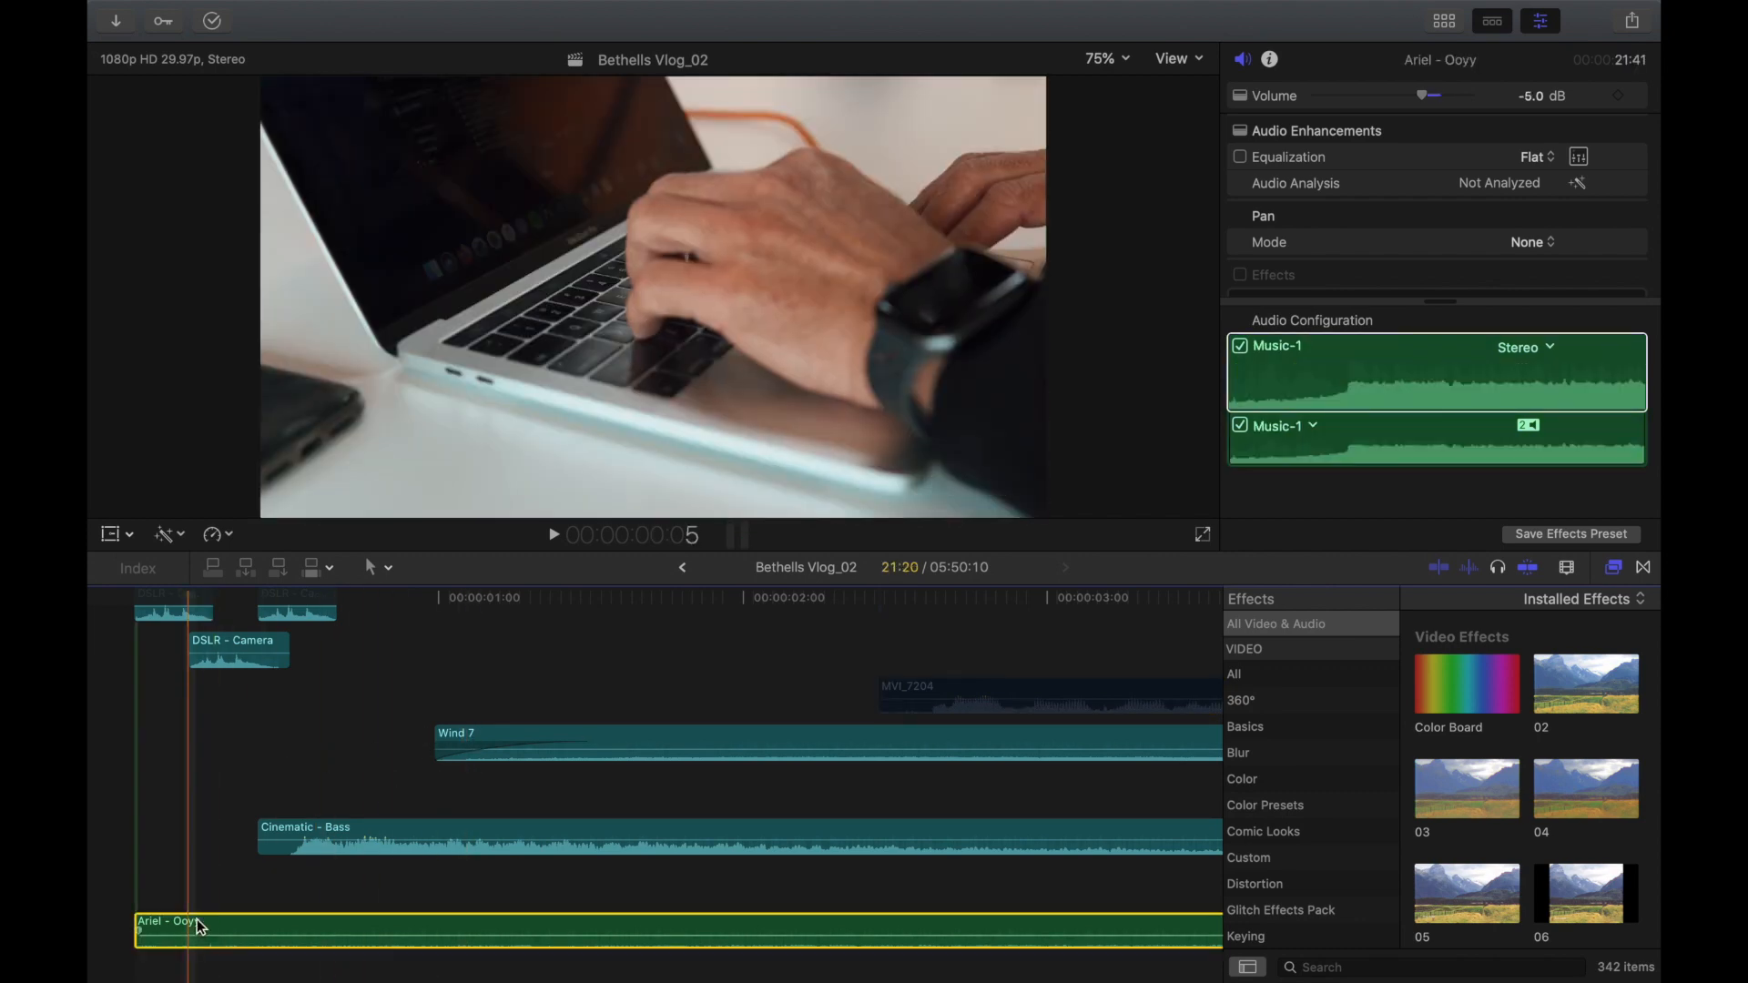
pyautogui.click(174, 839)
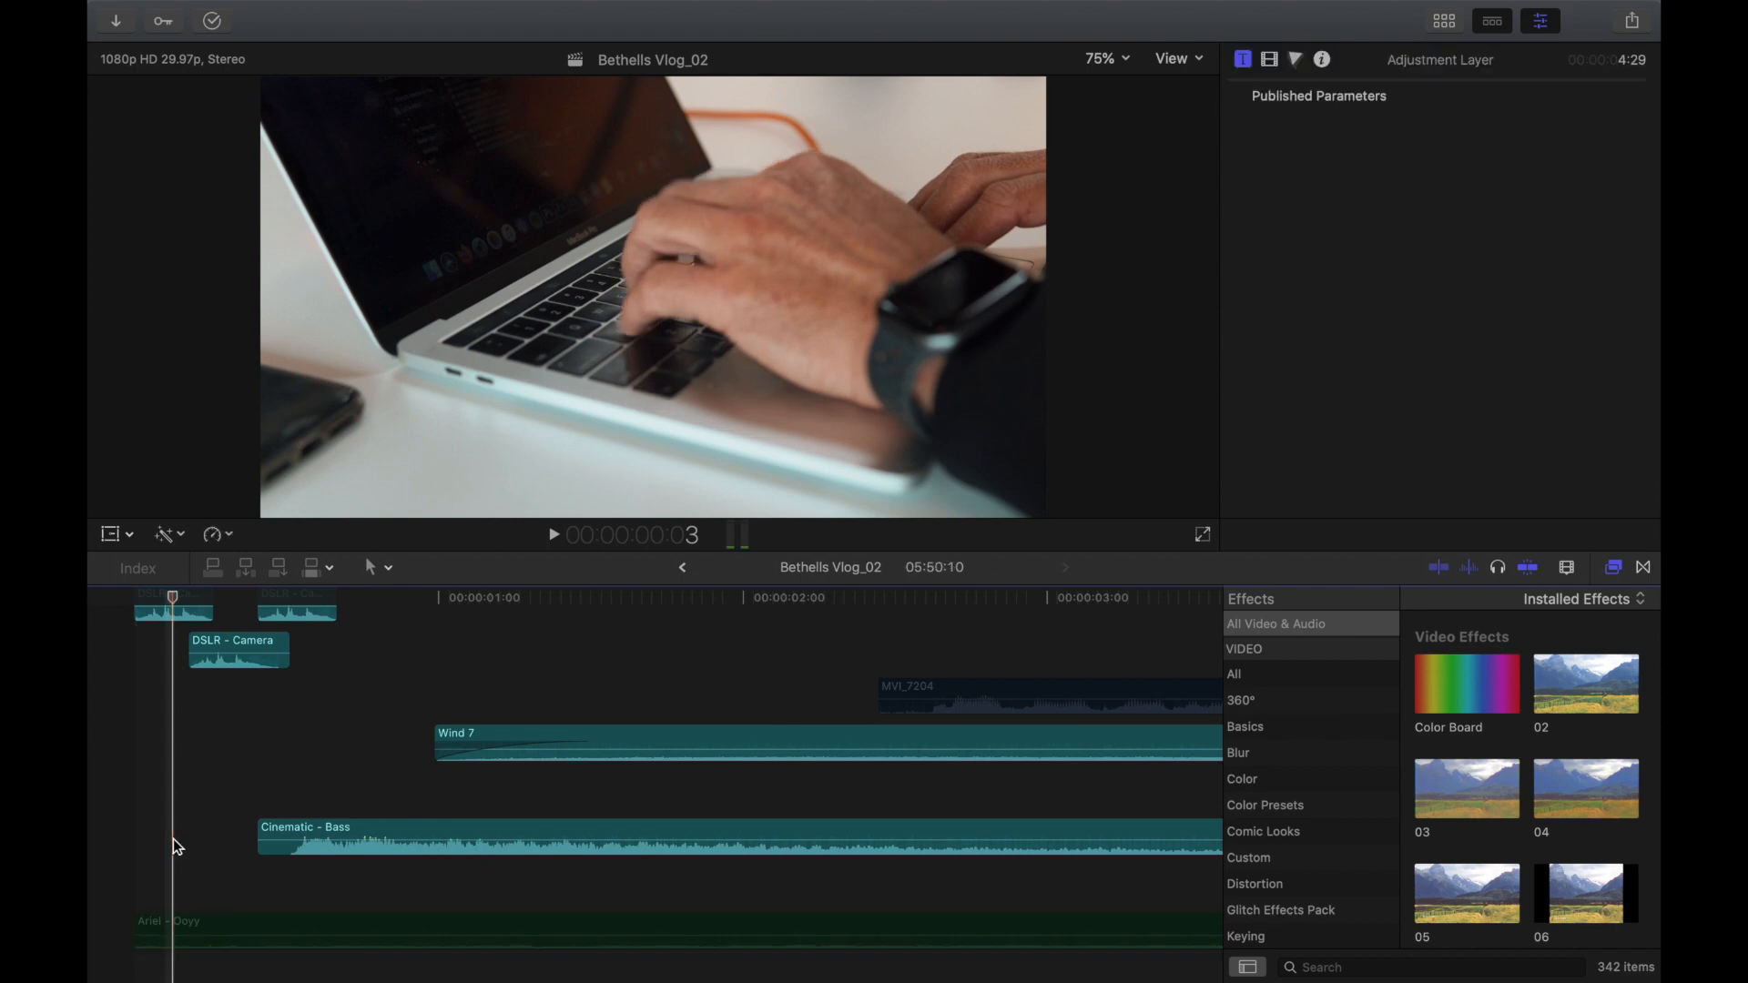
# Step: Play the opening seconds twice to listen to the camera, wind and bass sound effects without music
pyautogui.press('space')
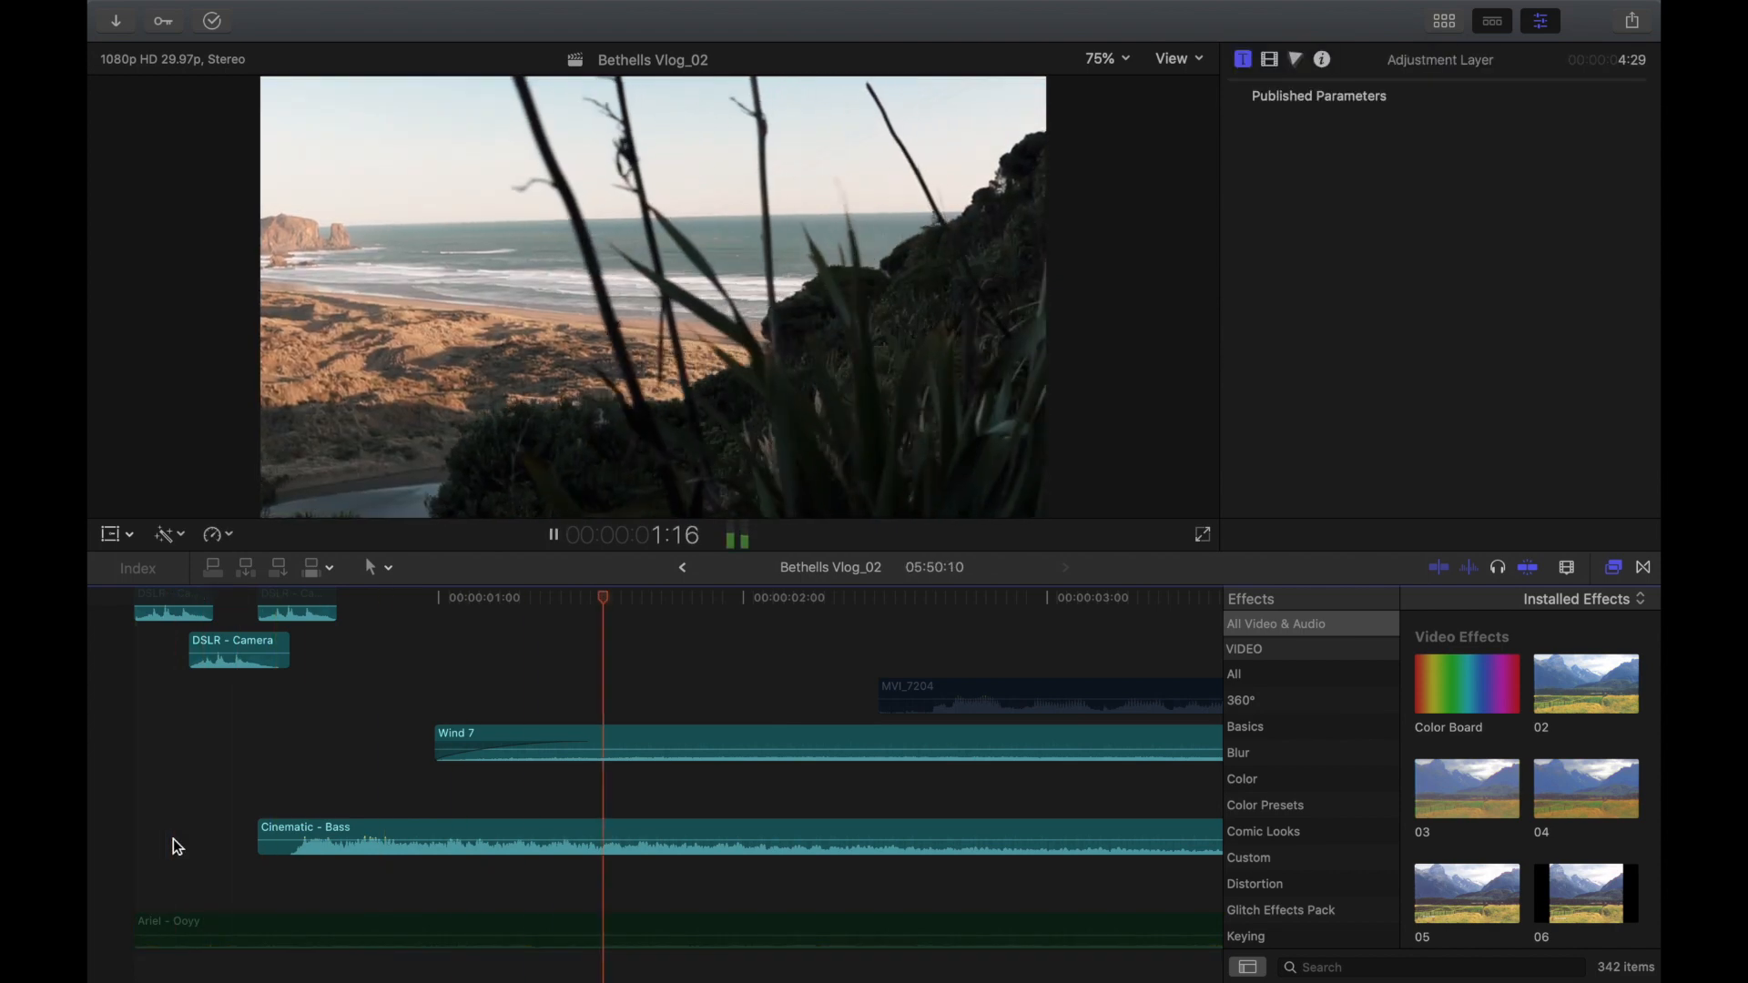
pyautogui.press('space')
pyautogui.press('Home')
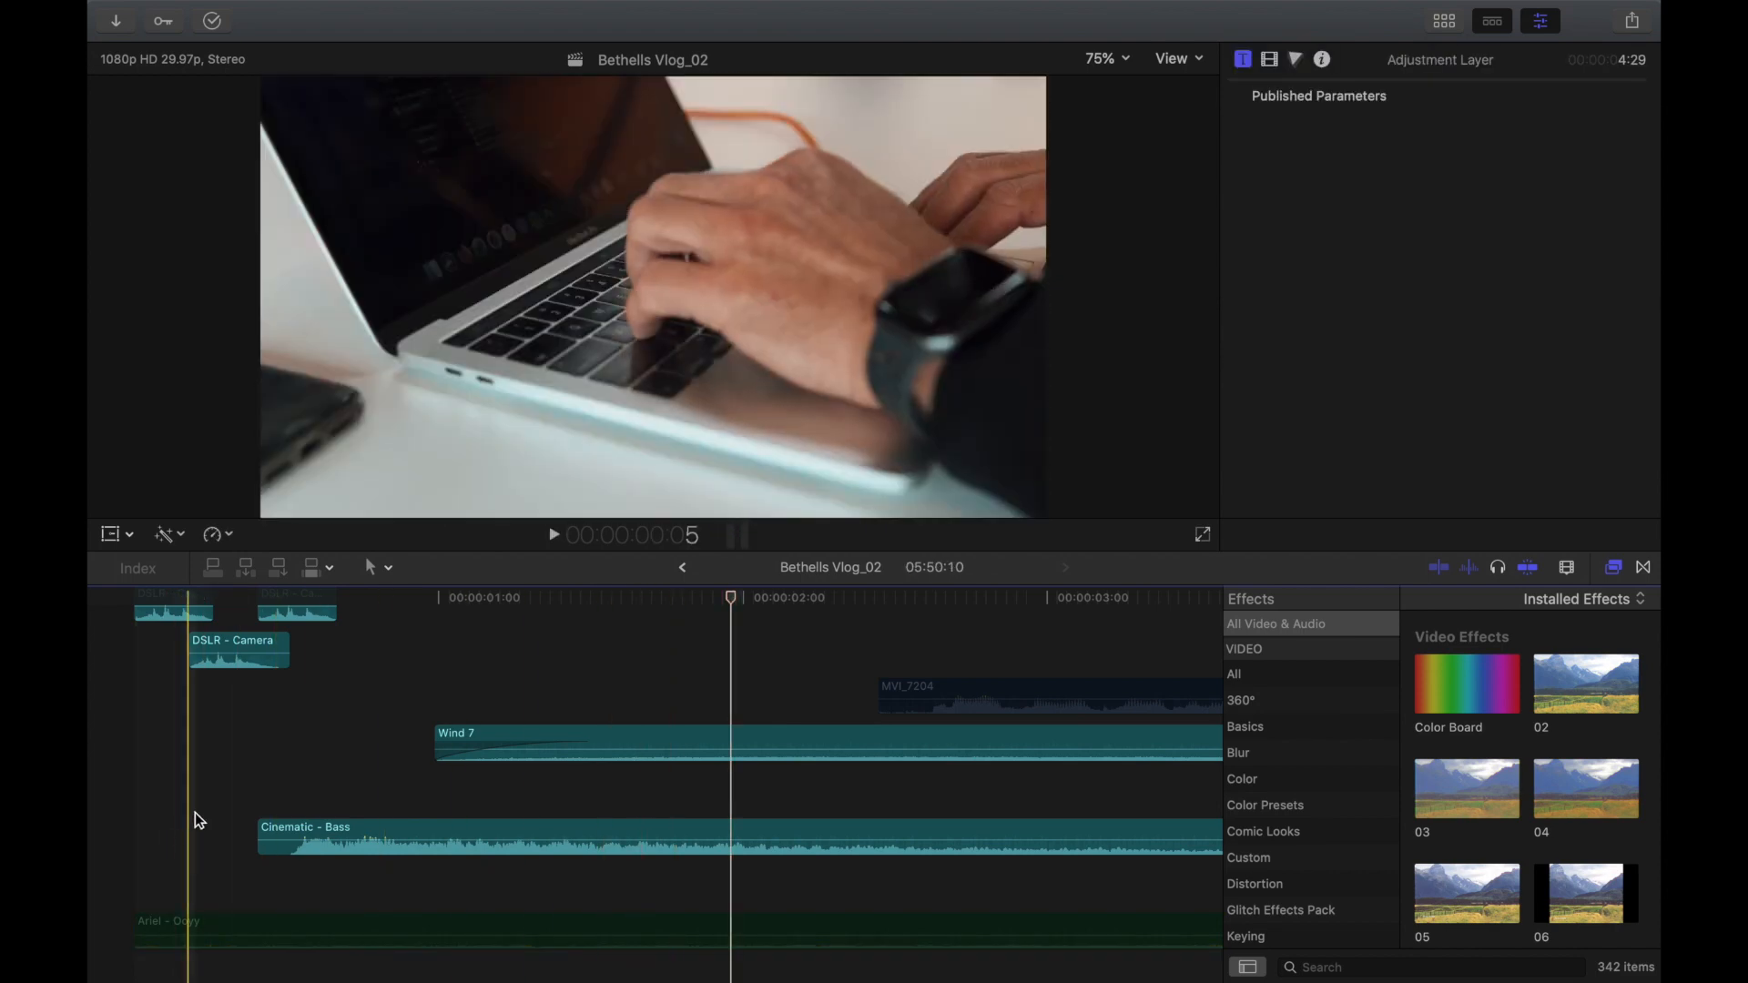
pyautogui.press('space')
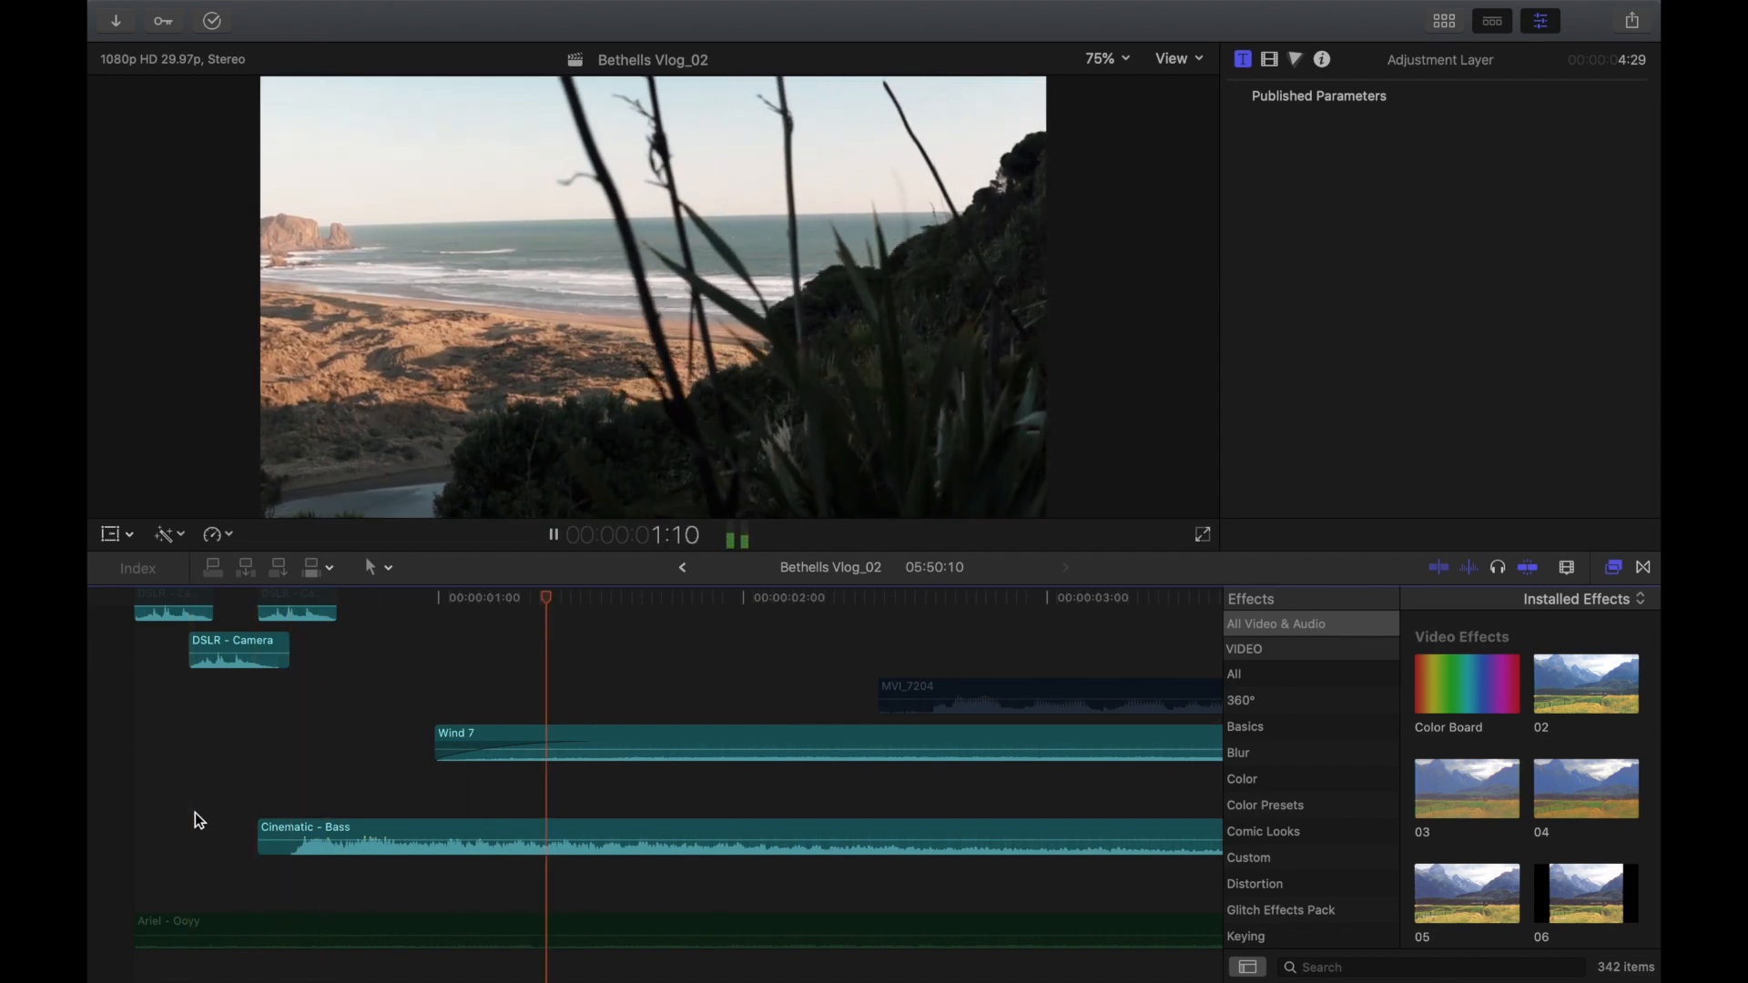
pyautogui.press('space')
pyautogui.click(650, 697)
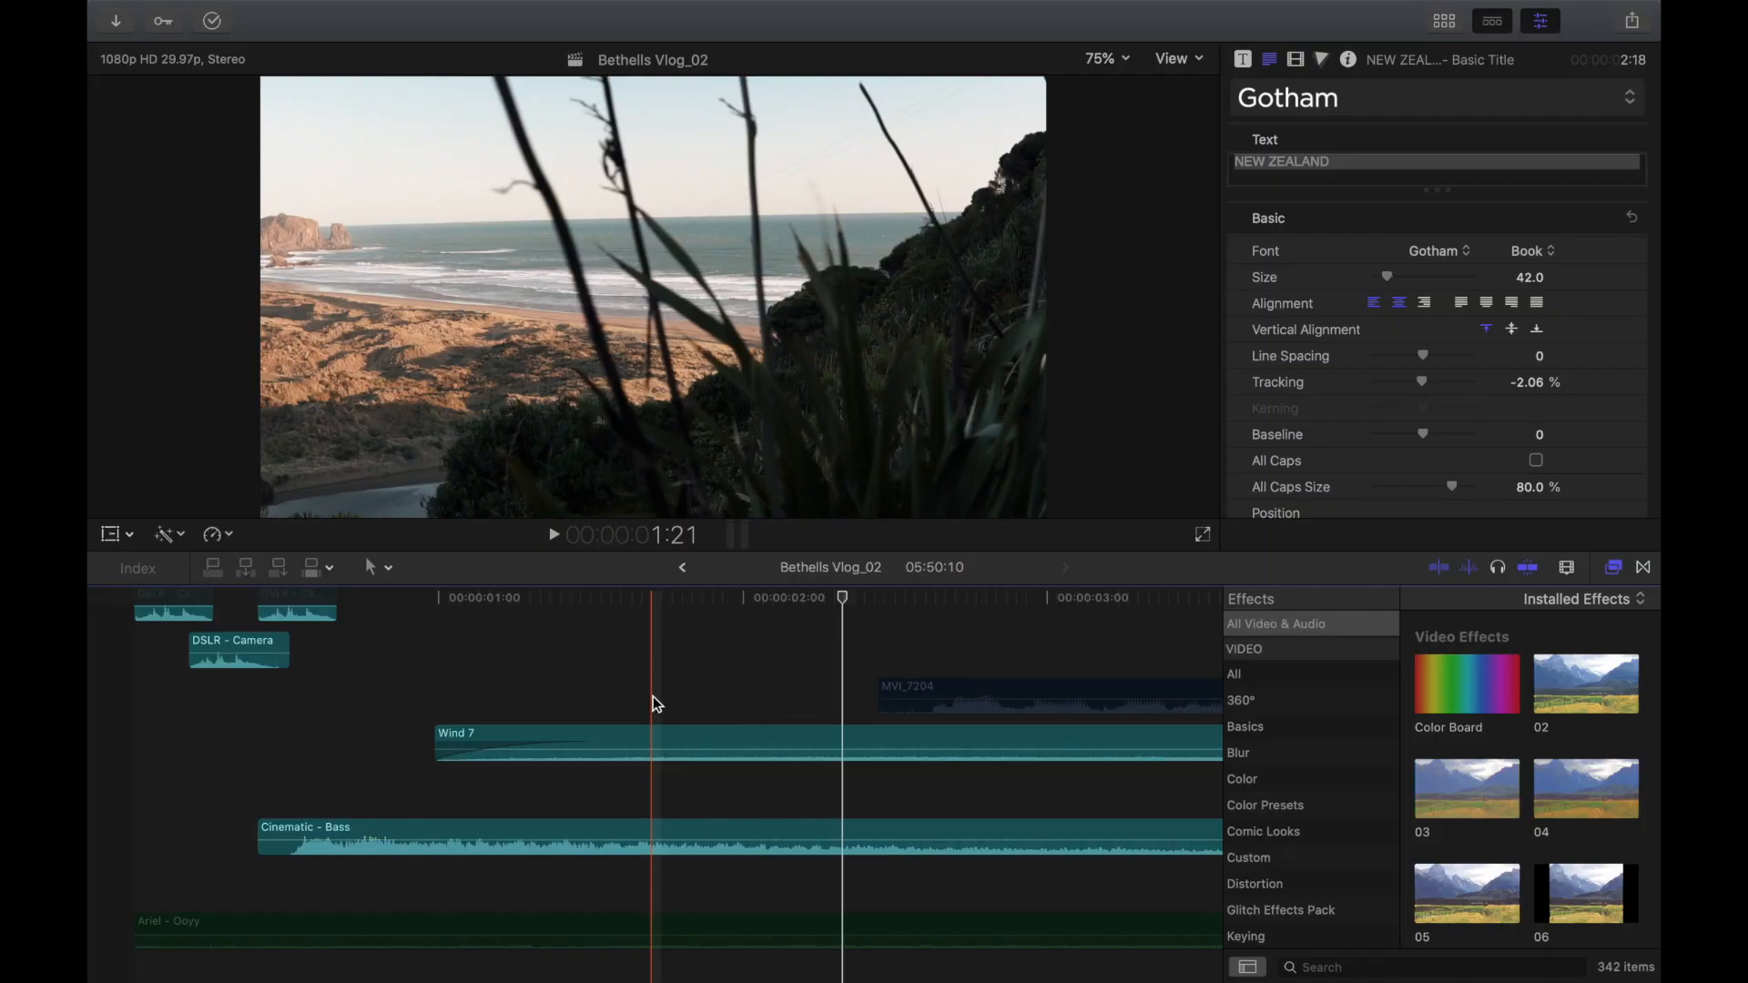
# Step: Play the Auckland title section and follow the timeline to the transition between C0050 and C0069
pyautogui.scroll(-2, 654, 697)
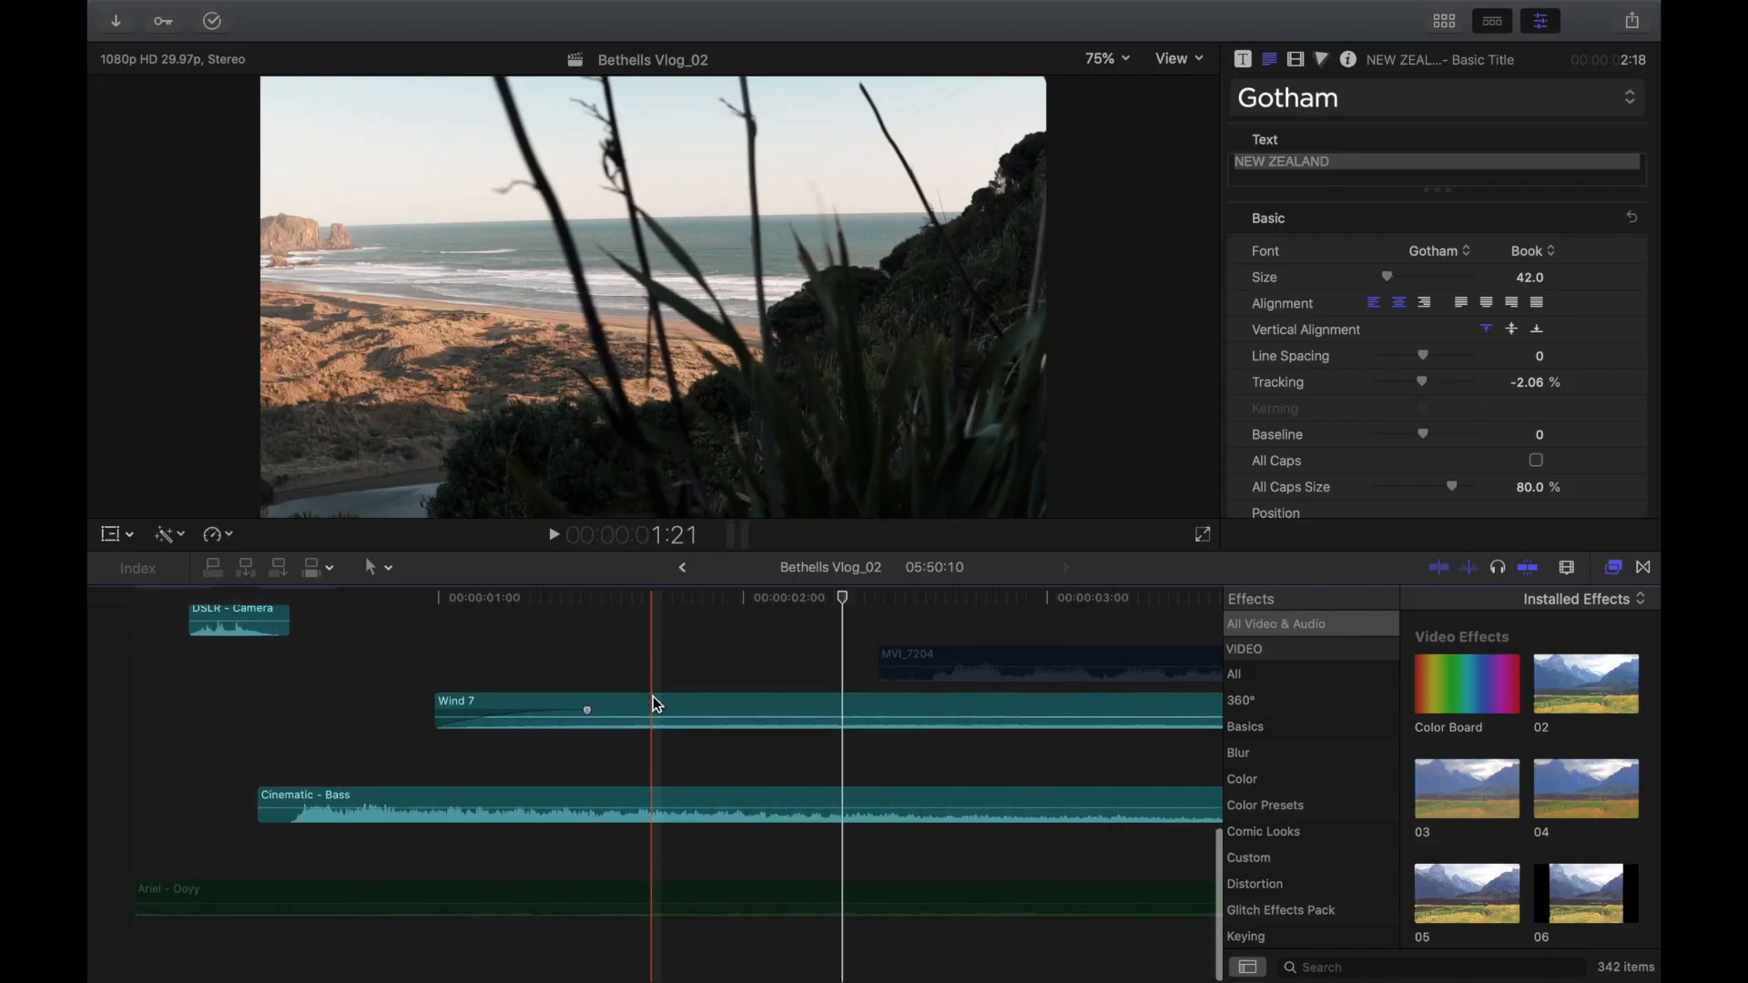
pyautogui.press('space')
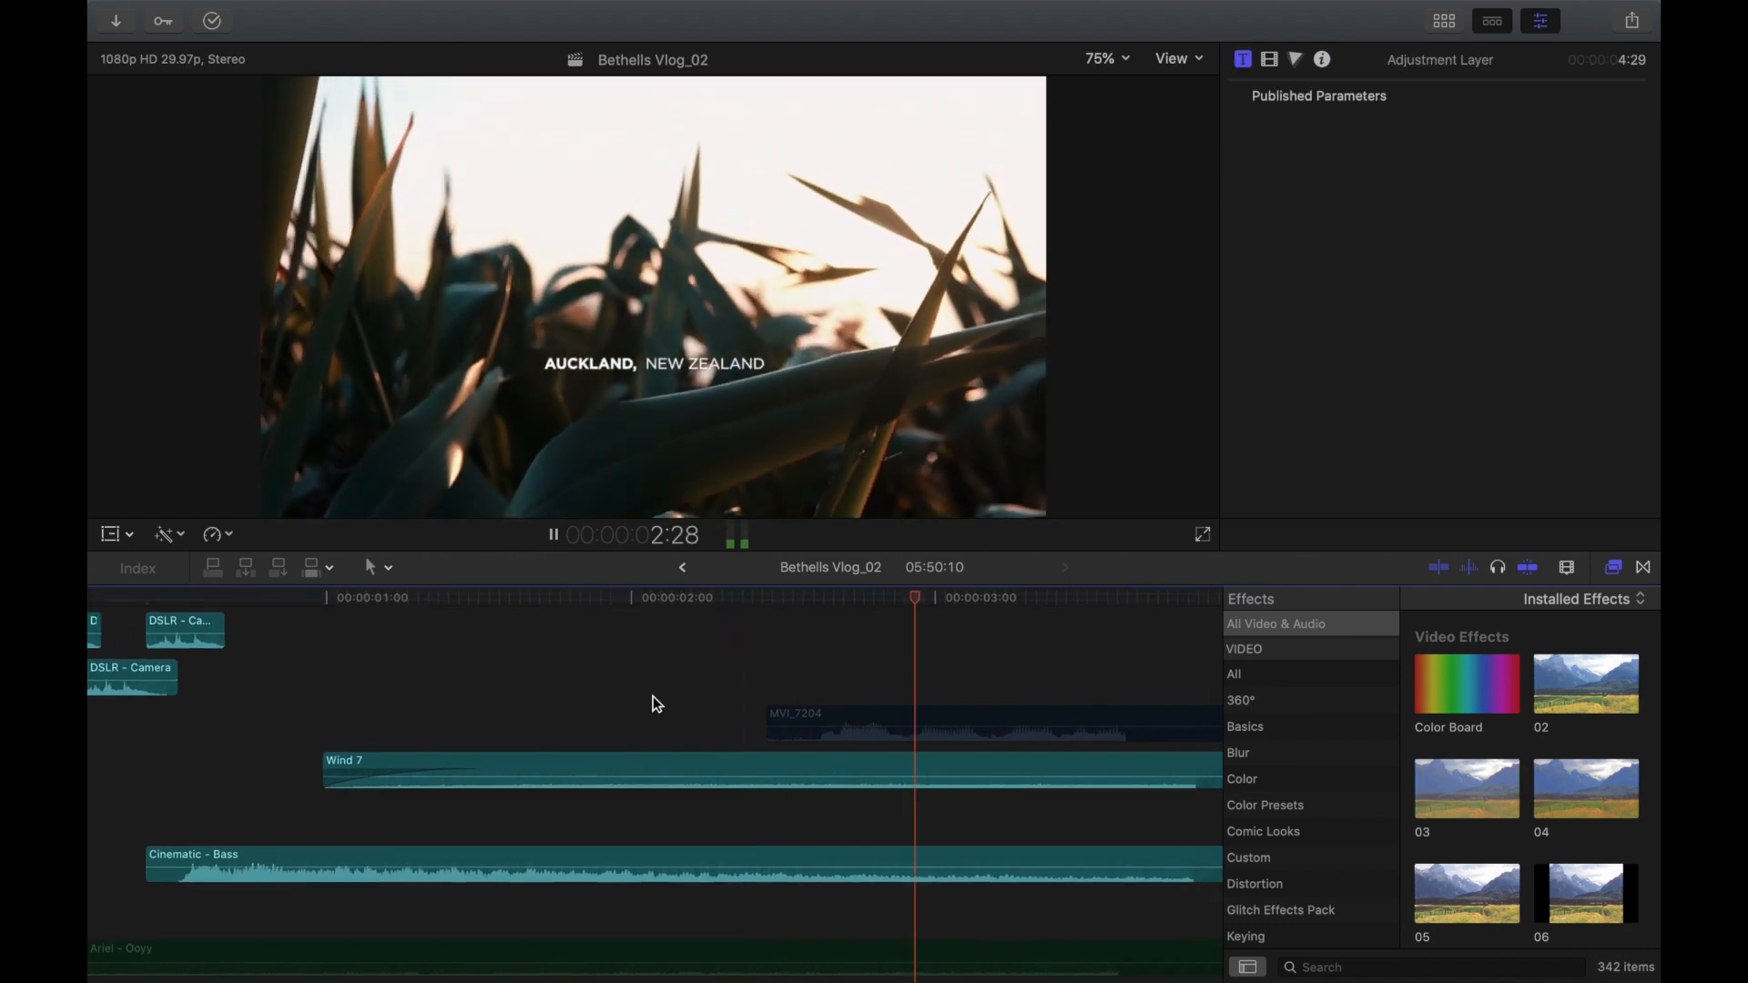
pyautogui.hscroll(10, 651, 694)
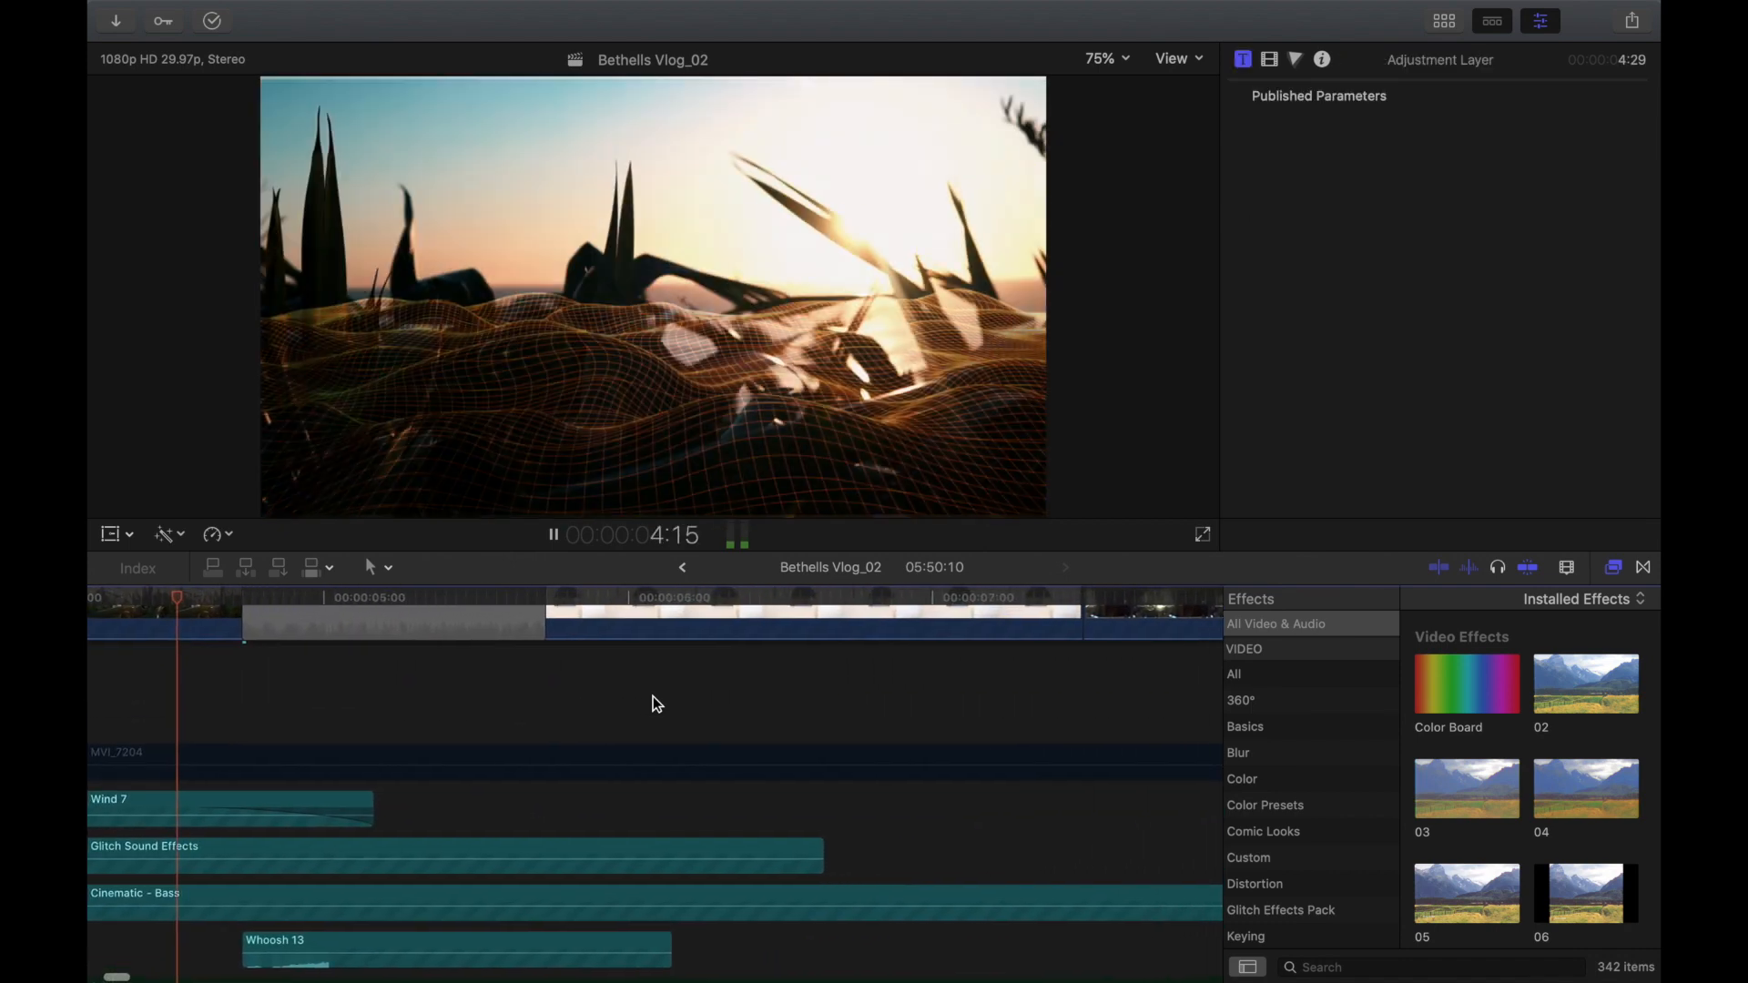
pyautogui.hscroll(-5, 496, 695)
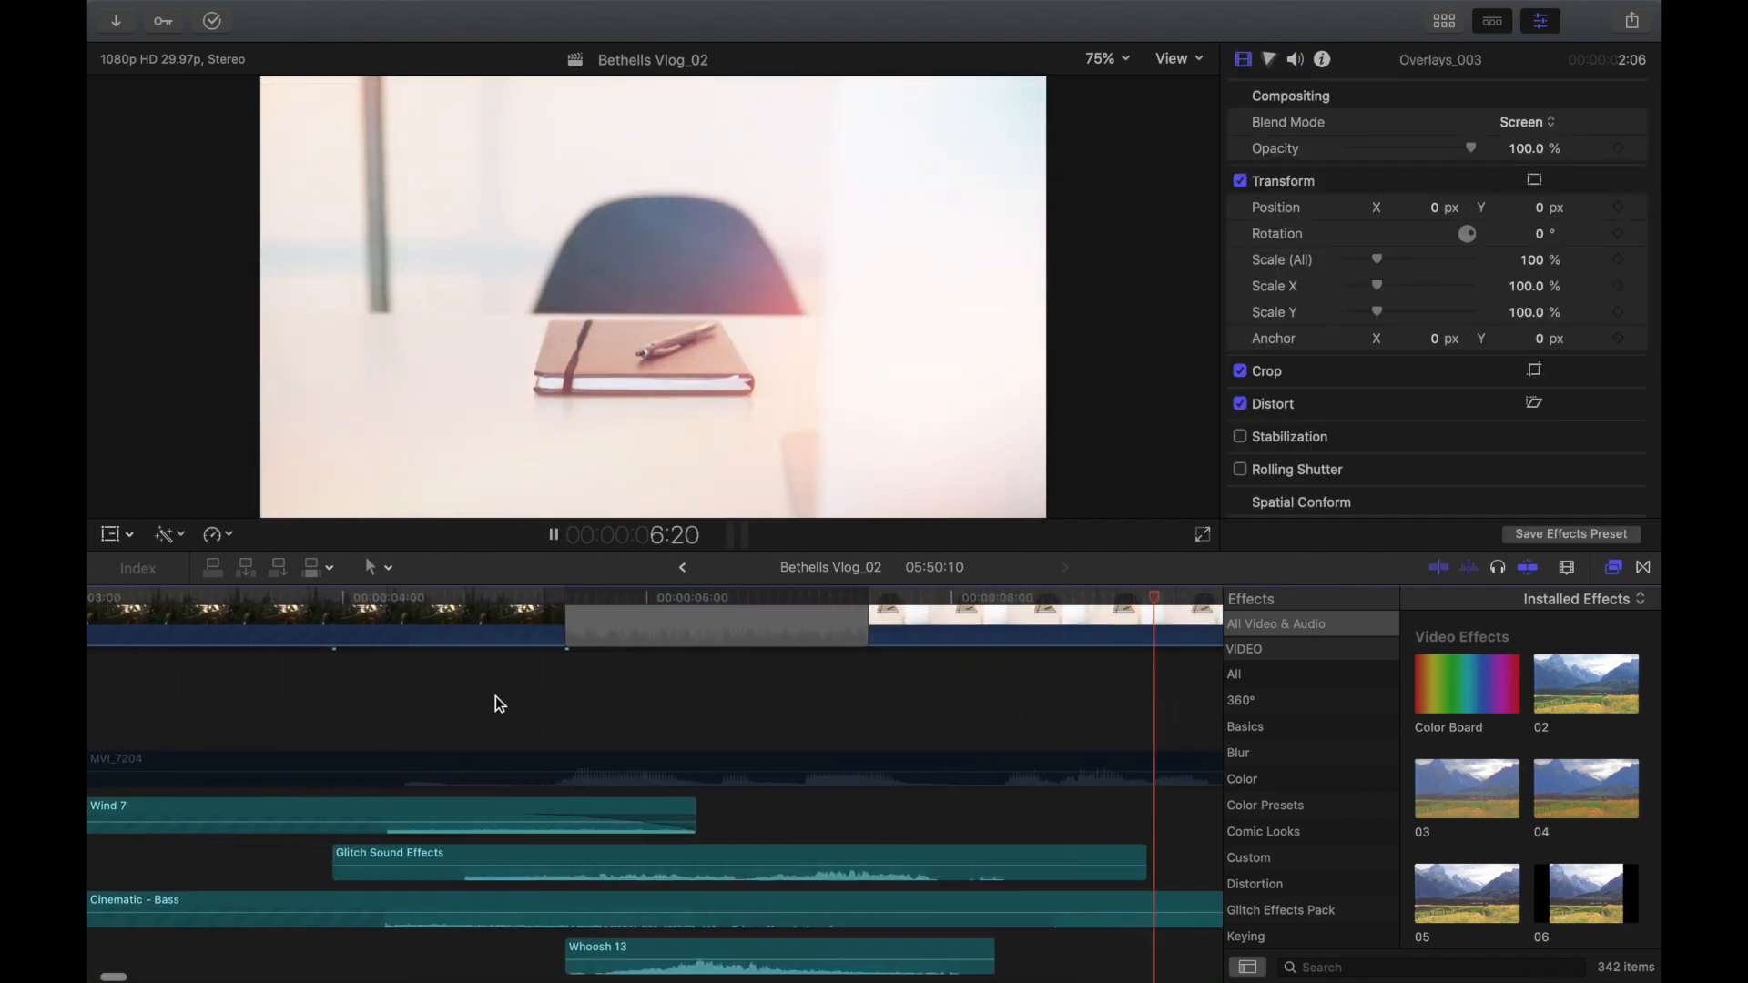
pyautogui.scroll(5, 480, 700)
pyautogui.scroll(1, 480, 707)
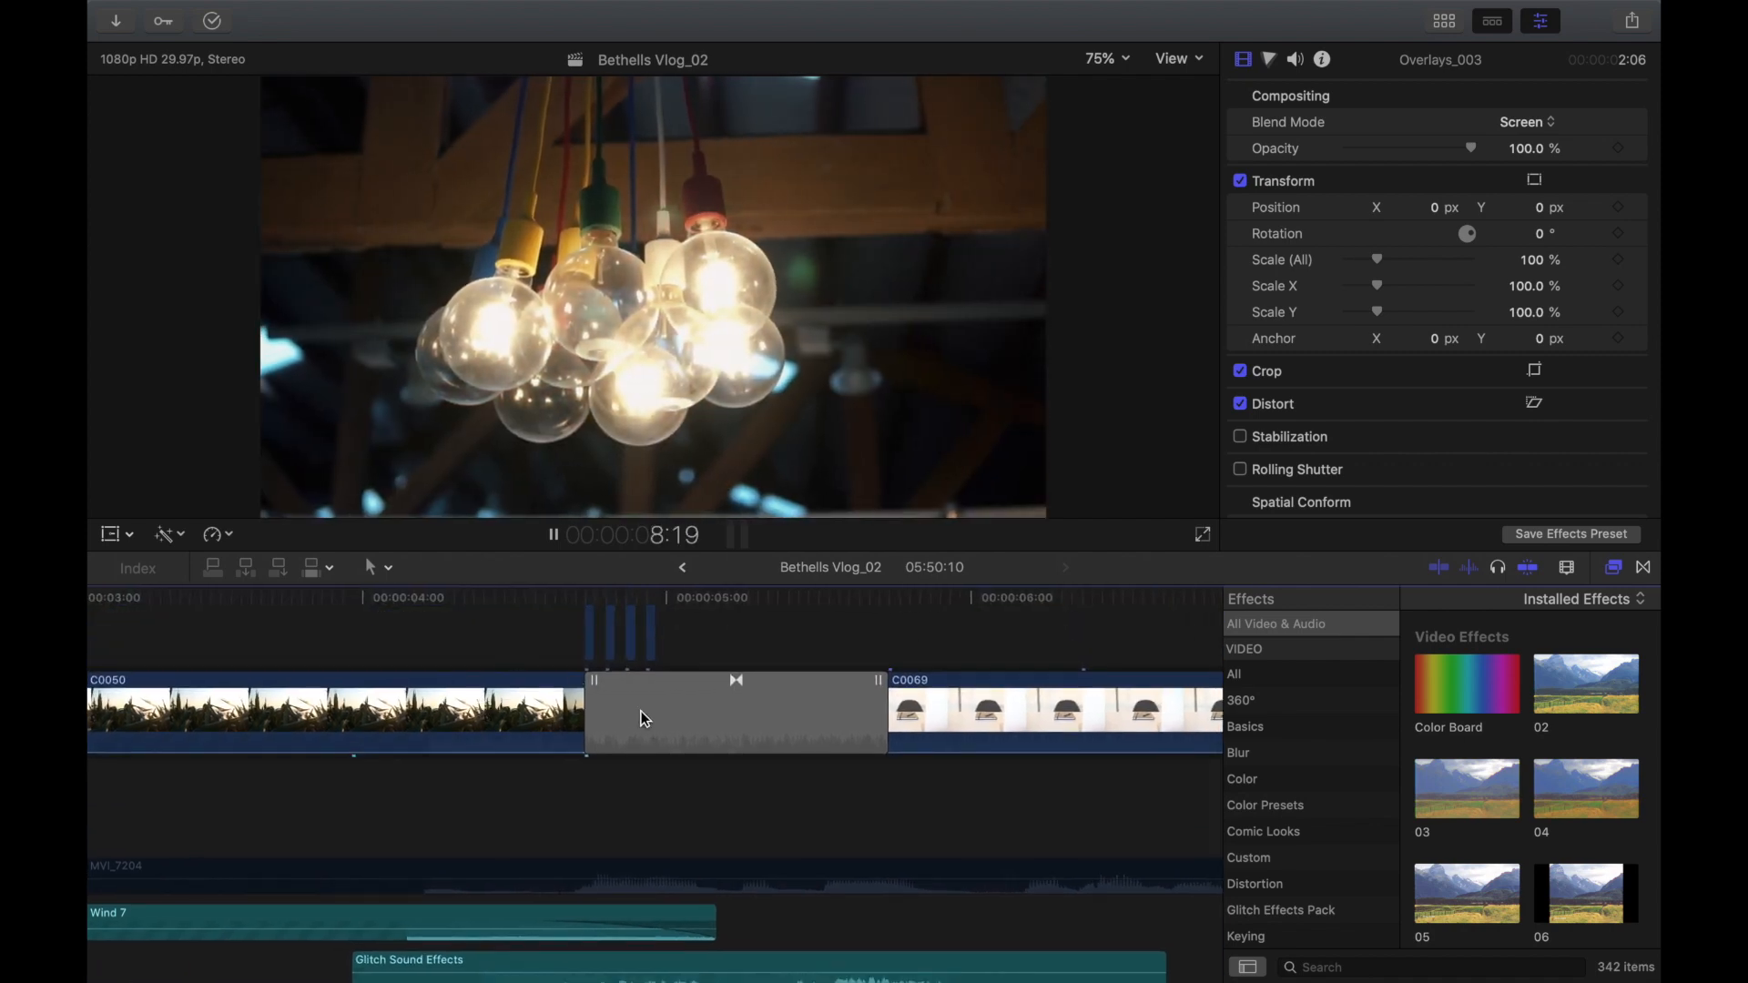
# Step: Inspect the TV Glitch Zoom In Flicker transition between C0050 and C0069, then deselect it and stop playback
pyautogui.click(674, 729)
pyautogui.scroll(3, 551, 632)
pyautogui.hscroll(-2, 550, 633)
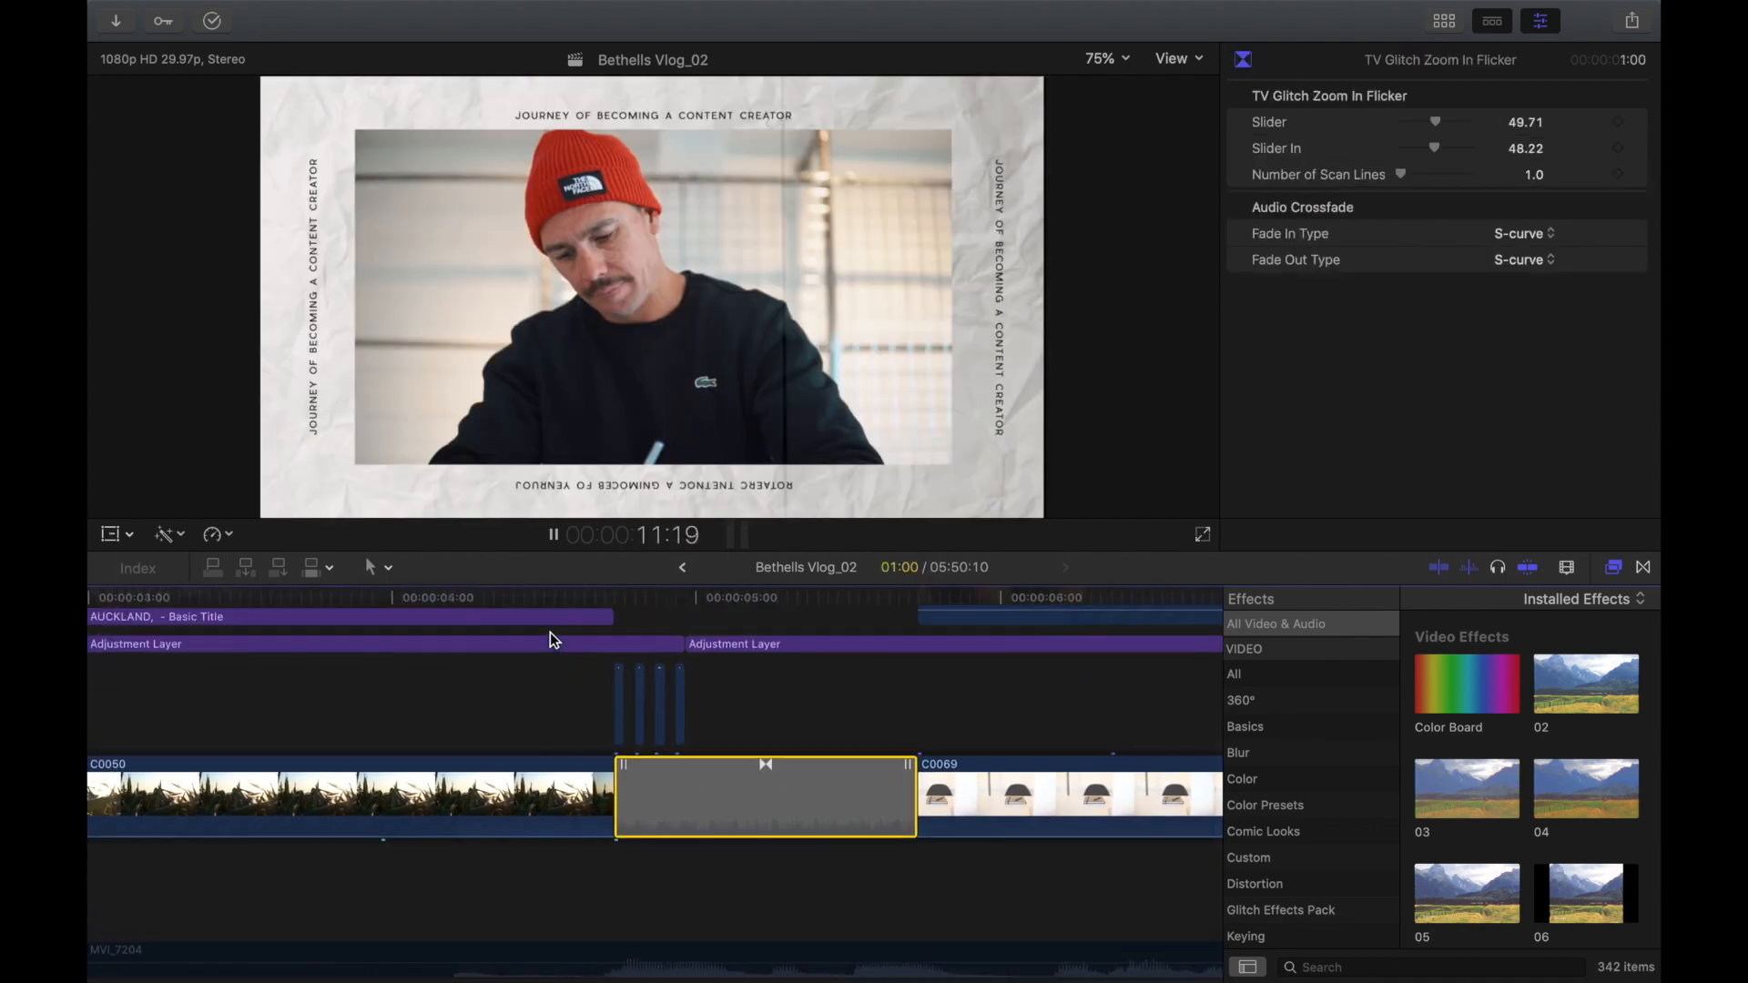
pyautogui.click(575, 715)
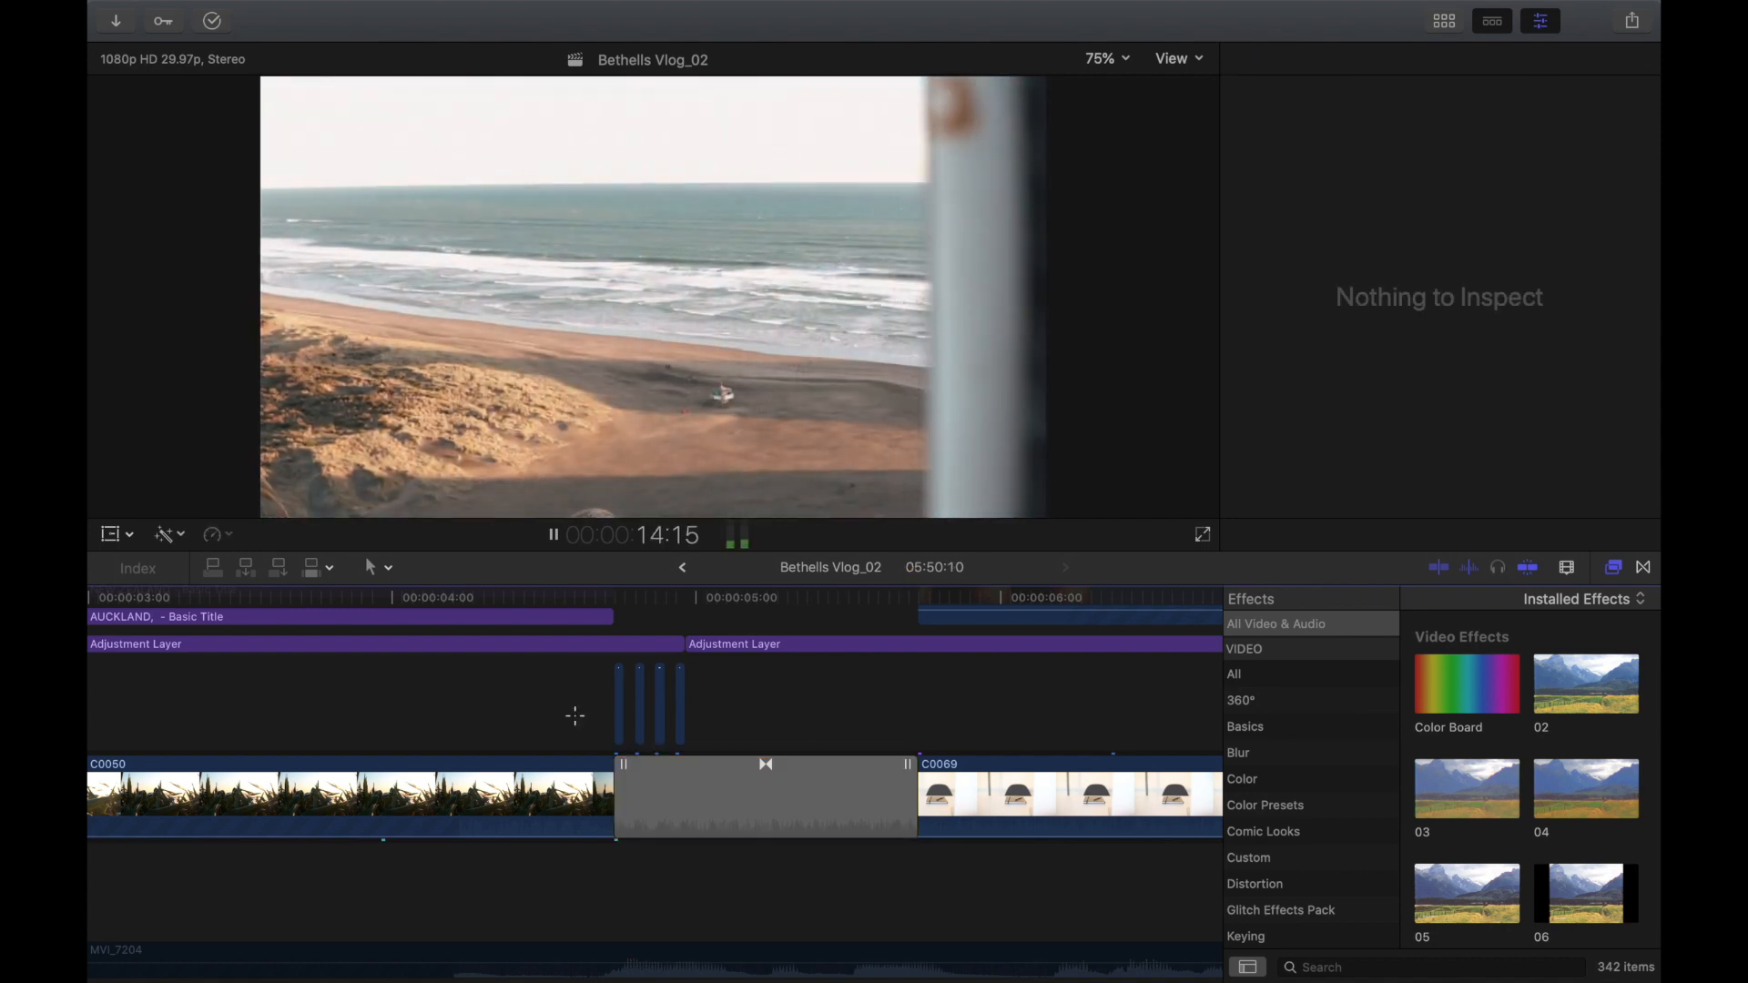
pyautogui.press('space')
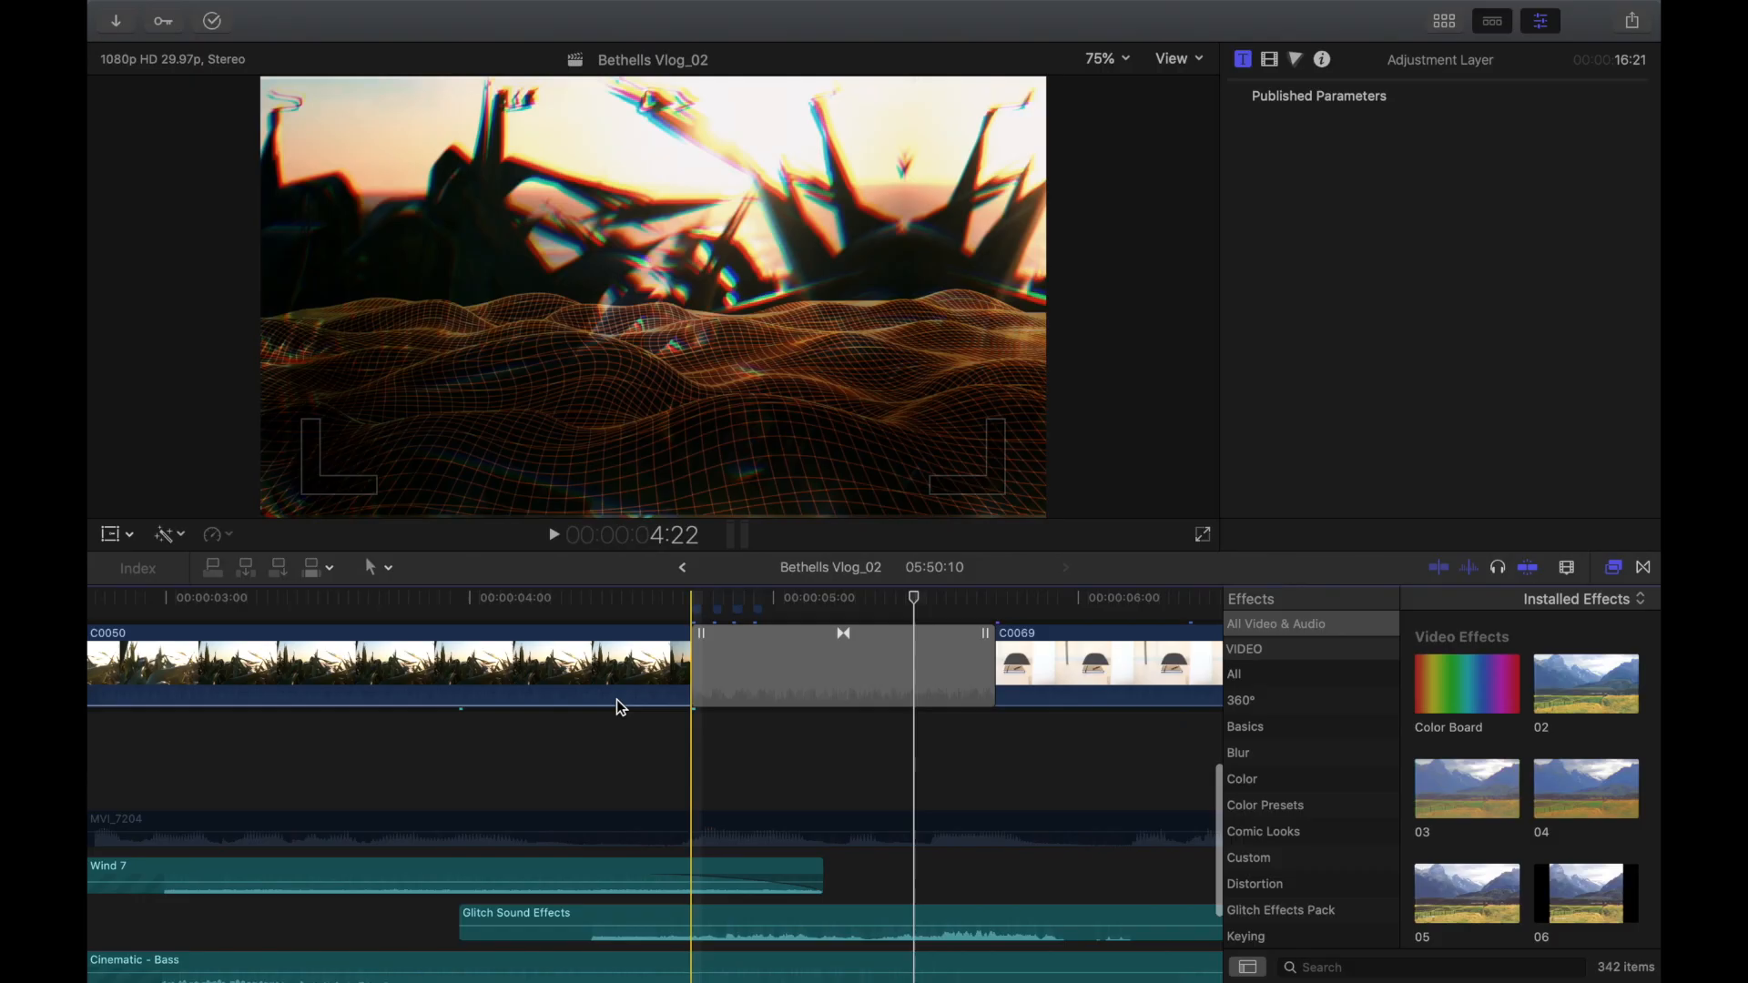
# Step: Play the audio around the glitch transition to listen to the Glitch Sound Effects and Whoosh 13 clips
pyautogui.scroll(-1, 613, 711)
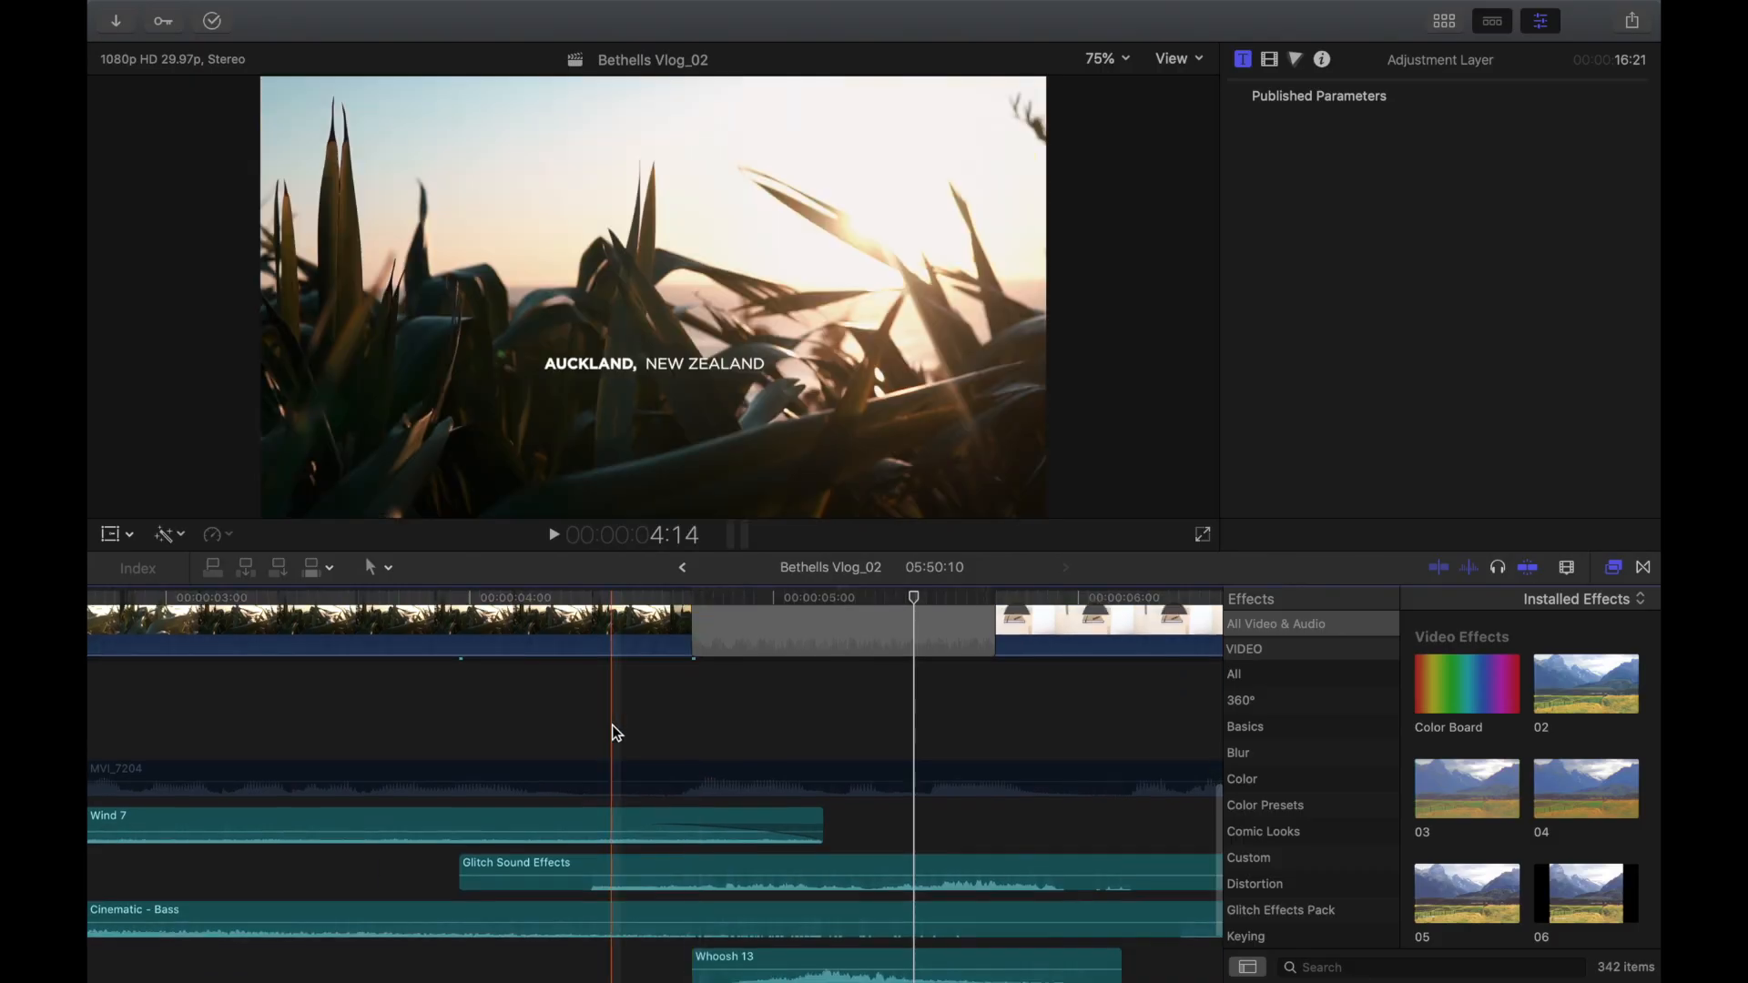
pyautogui.scroll(-2, 612, 726)
pyautogui.click(587, 780)
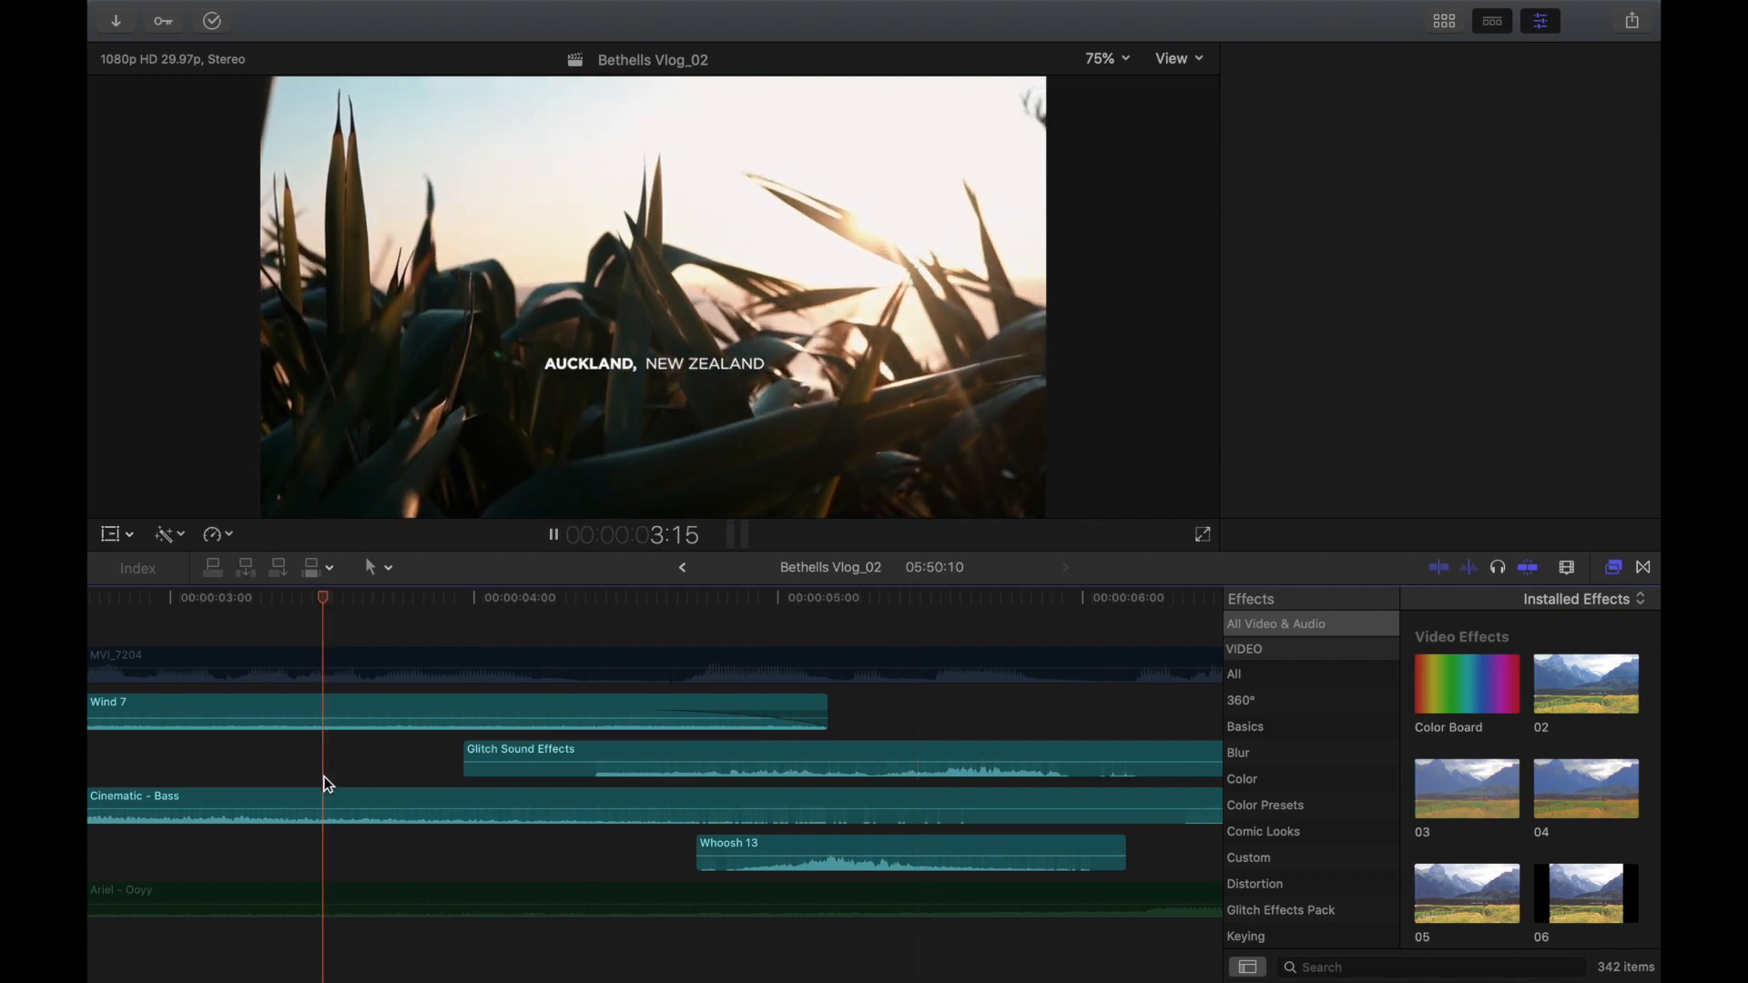
pyautogui.press('space')
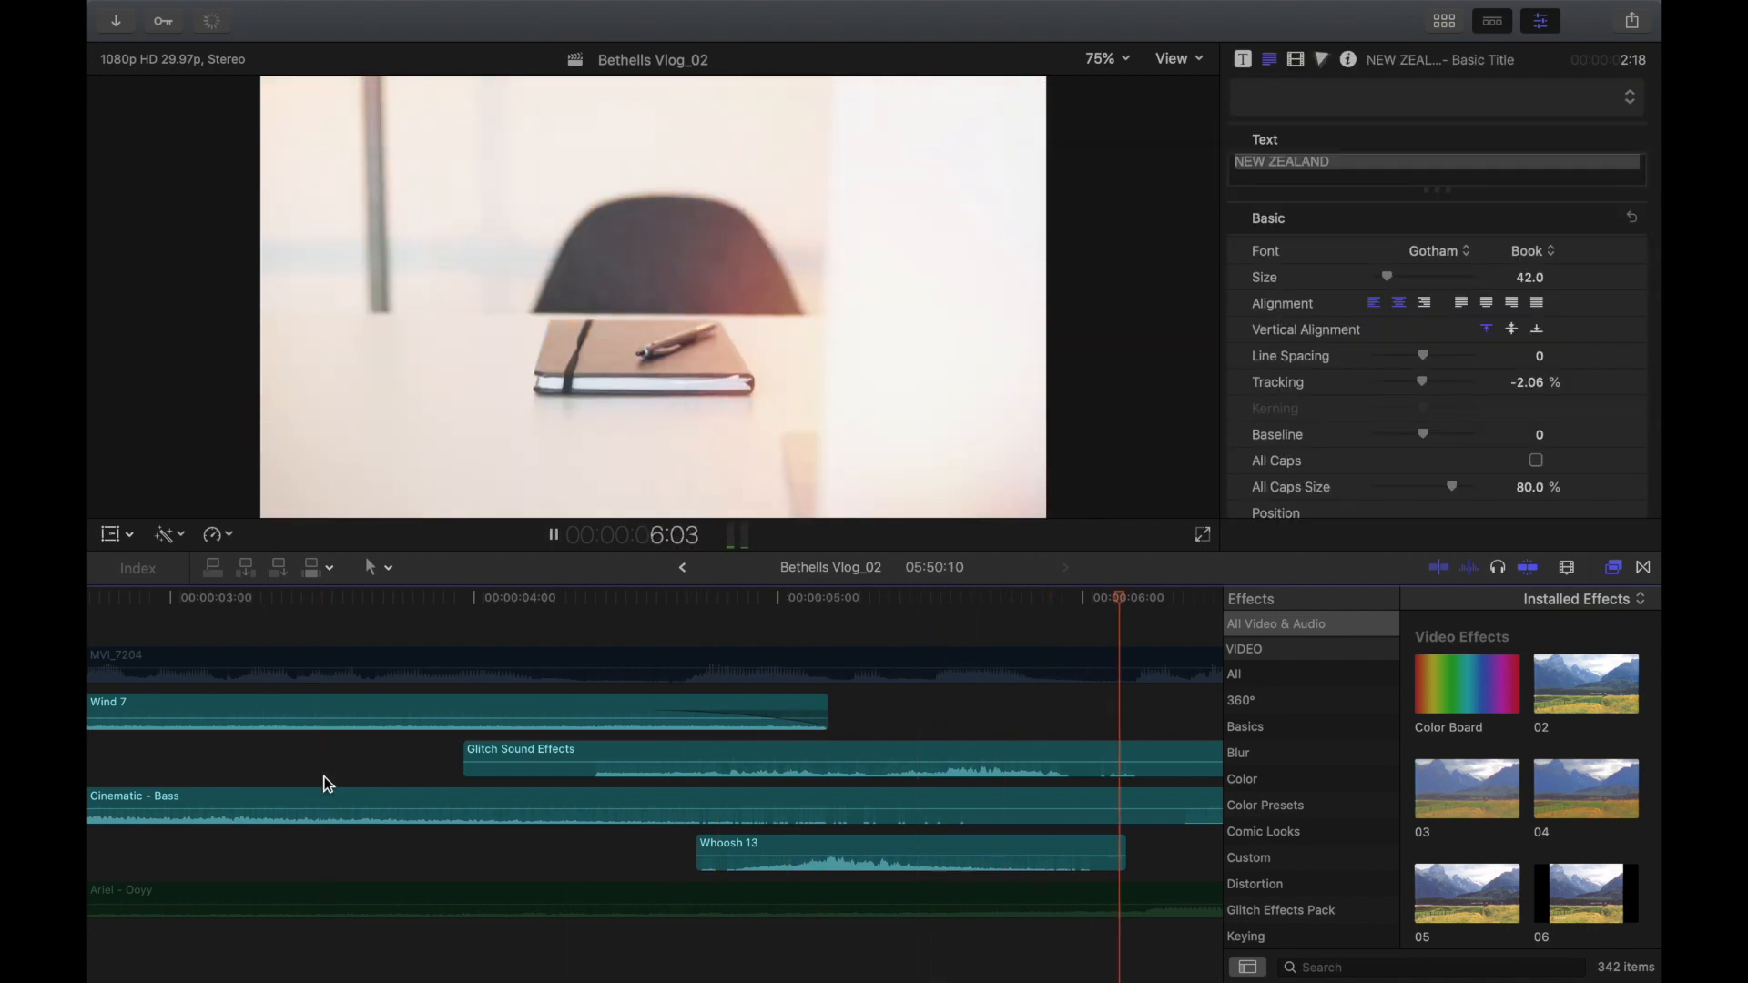
pyautogui.press('space')
# Step: Play the notebook shot in clip C0069 to review the light overlay
pyautogui.scroll(3, 330, 777)
pyautogui.hscroll(5, 330, 778)
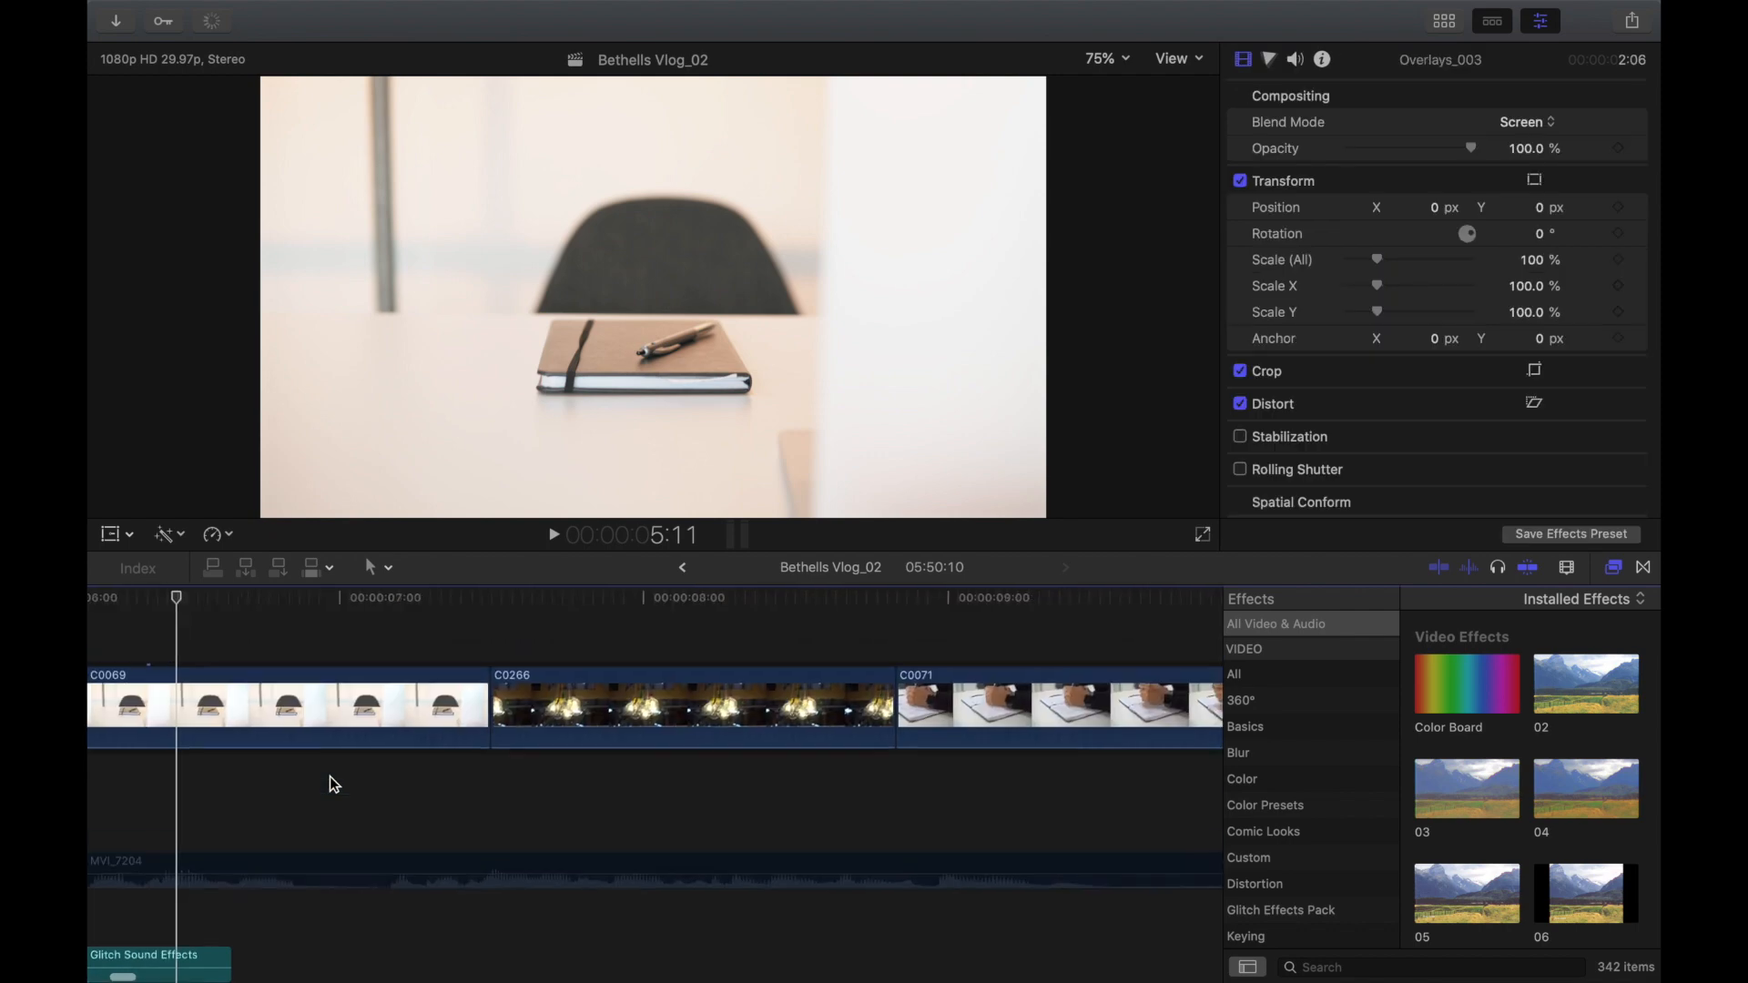
pyautogui.press('space')
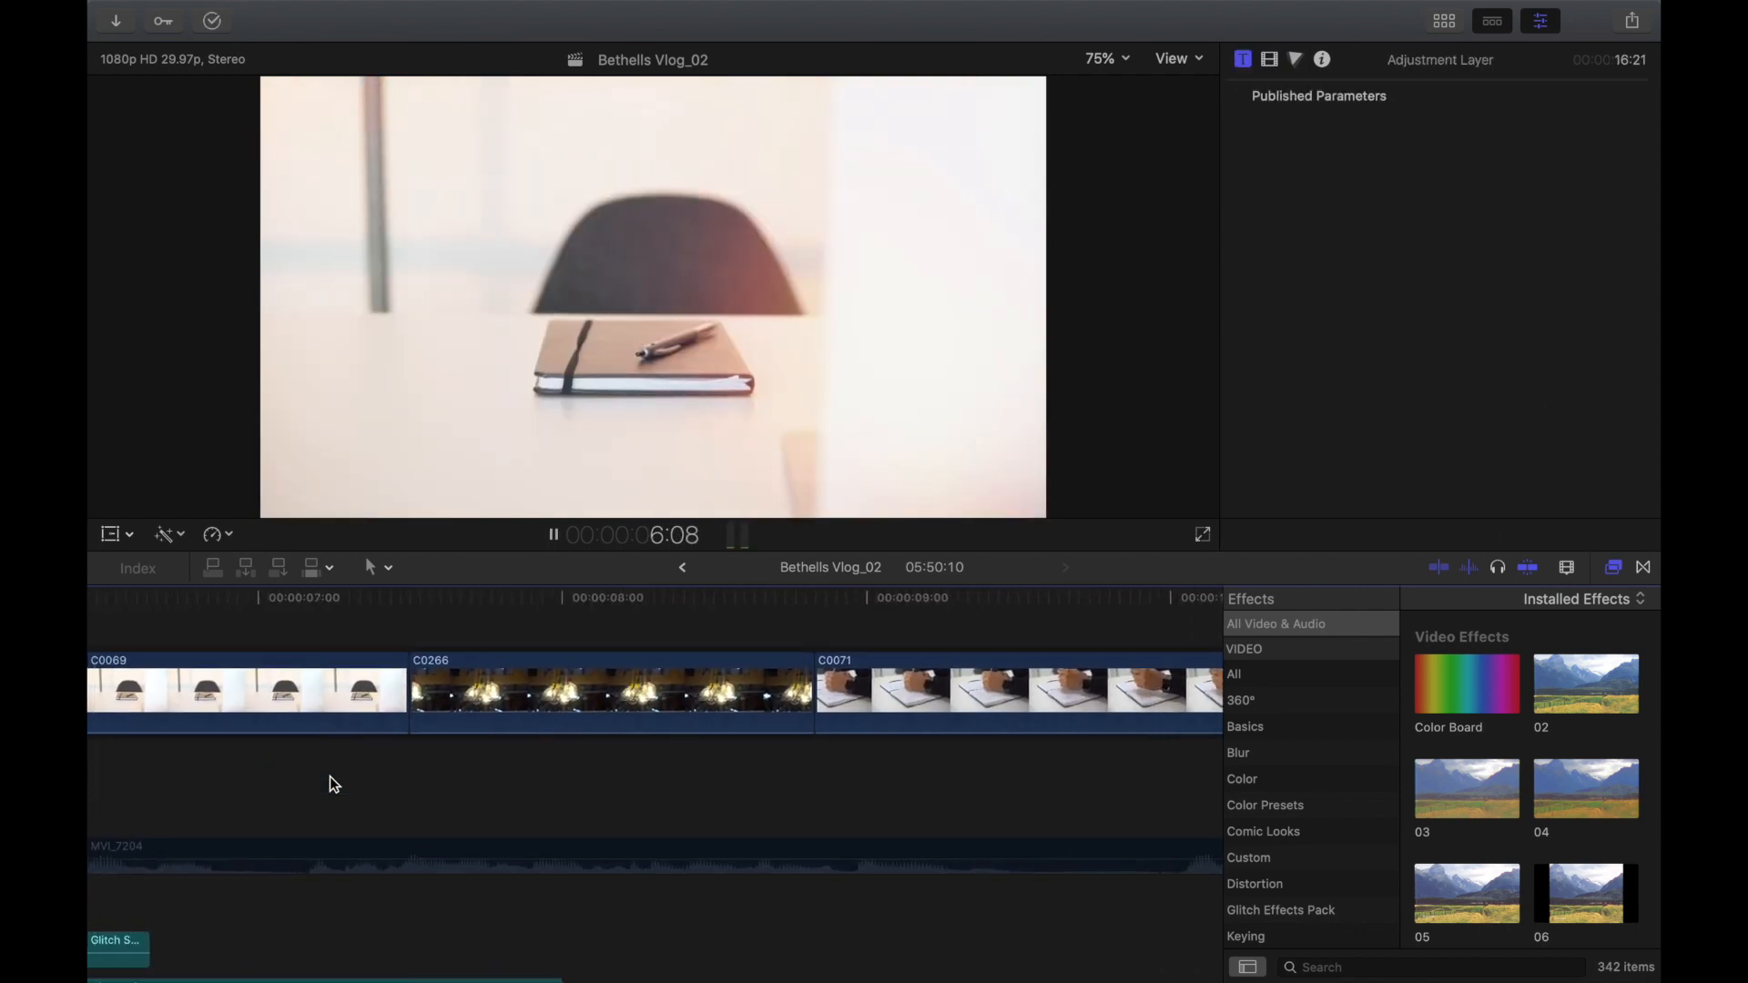
pyautogui.press('space')
# Step: Locate the Overlays_003 clip above C0069 and examine its compositing settings
pyautogui.scroll(2, 329, 776)
pyautogui.hscroll(-5, 330, 776)
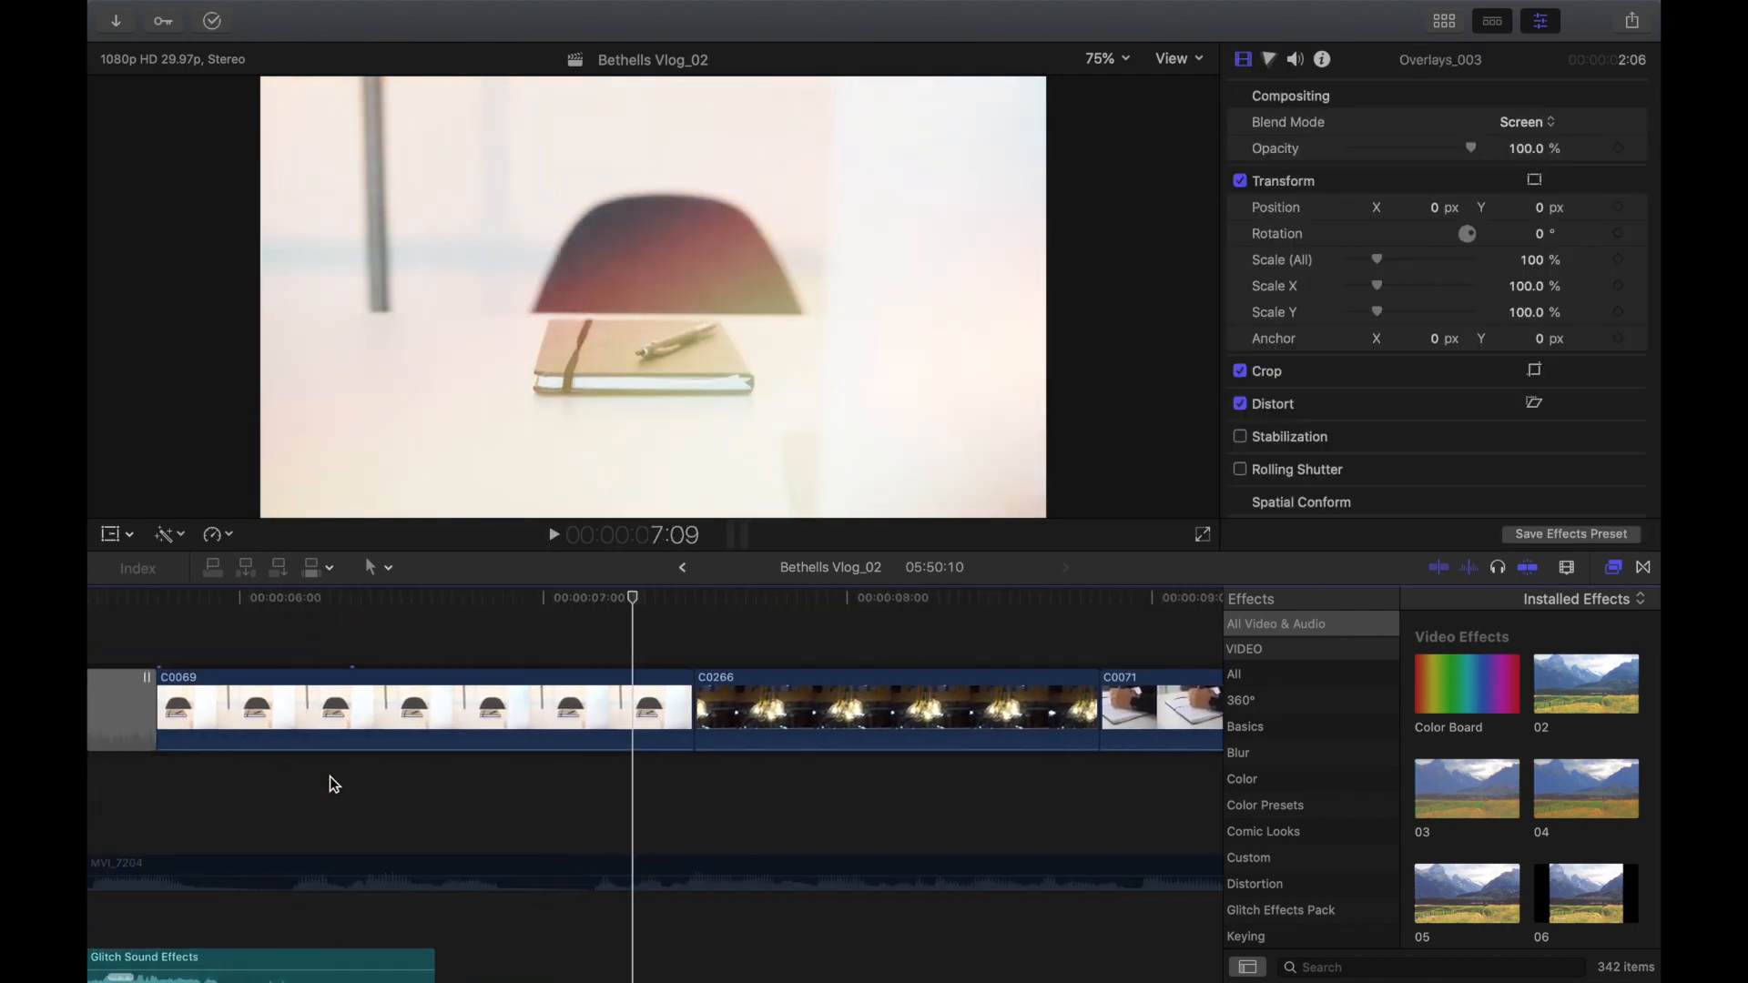
pyautogui.click(558, 698)
pyautogui.scroll(5, 550, 700)
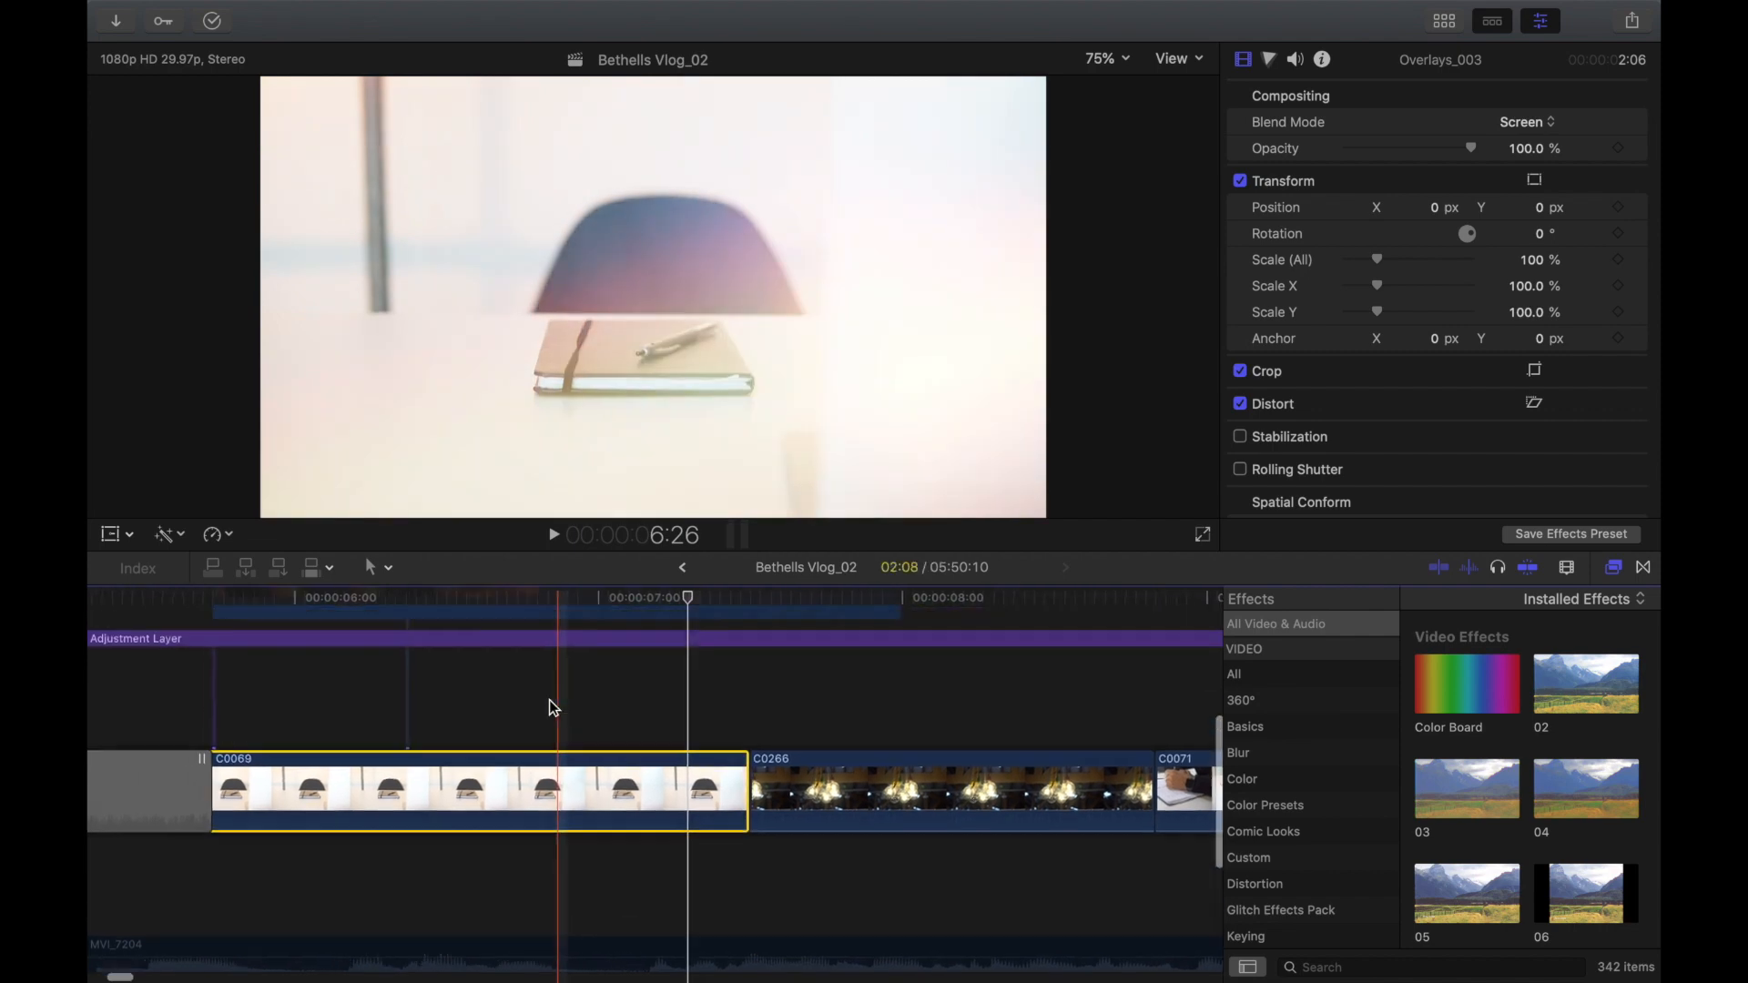
pyautogui.click(510, 752)
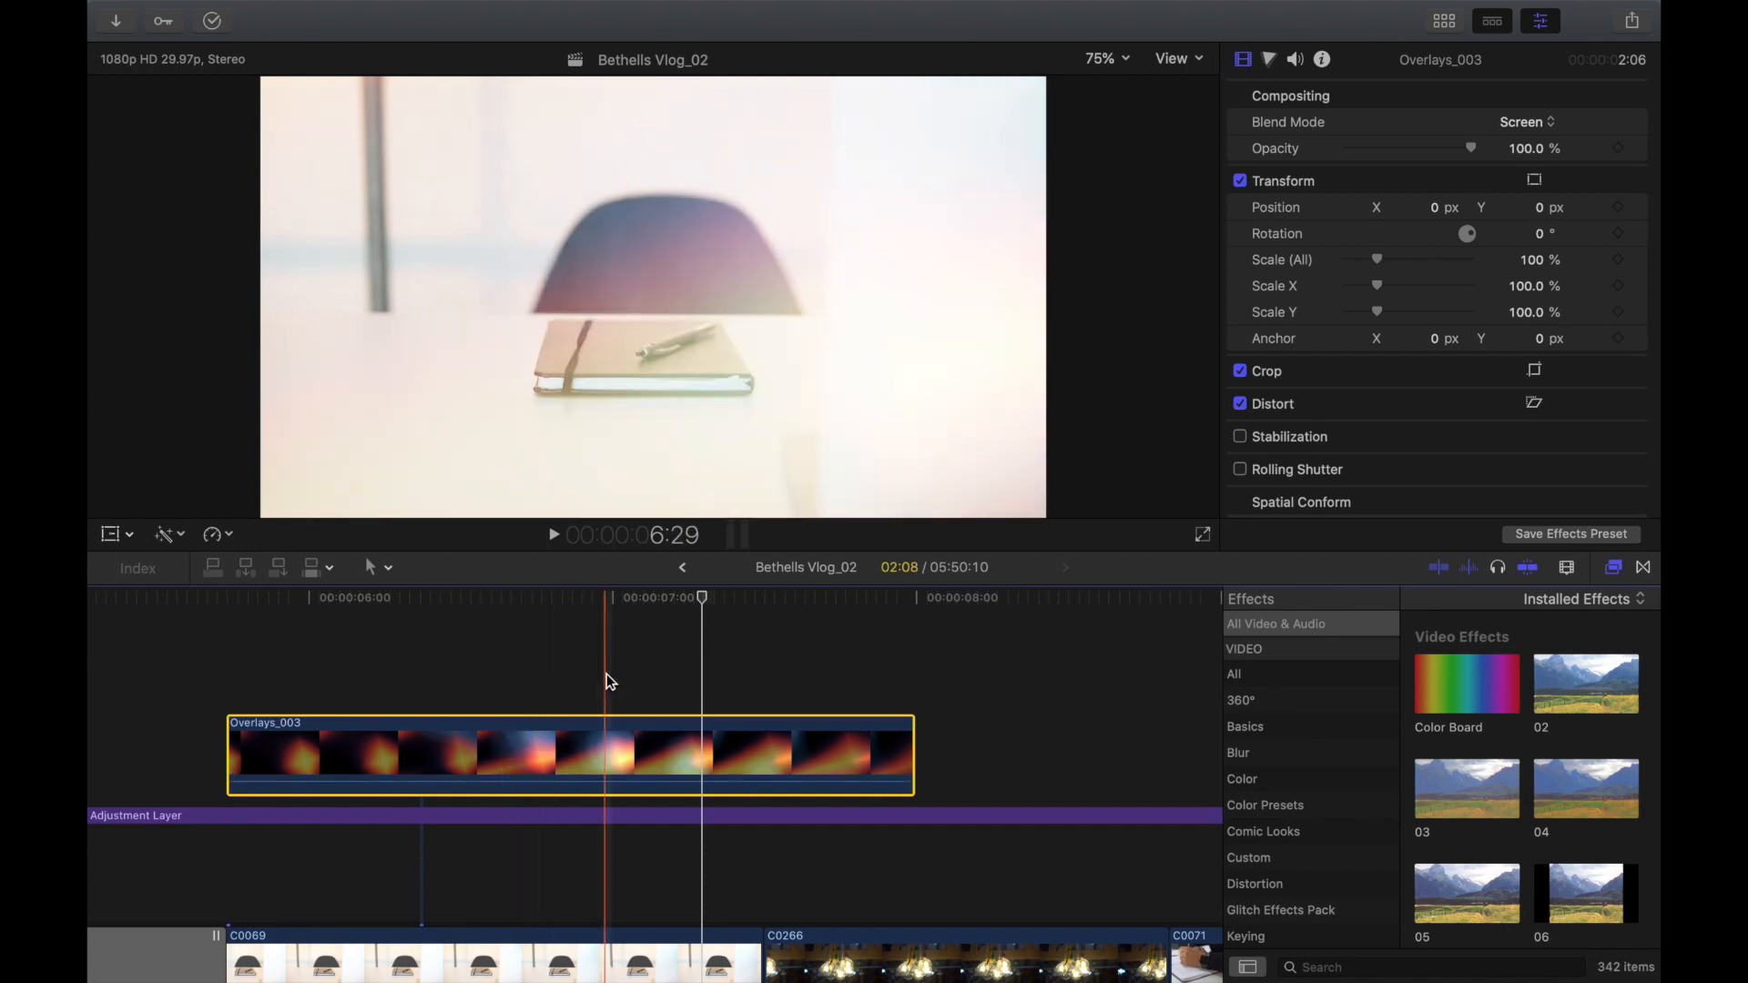
# Step: Review the blend mode options of the Overlays_003 light overlay and choose Screen
pyautogui.click(1523, 124)
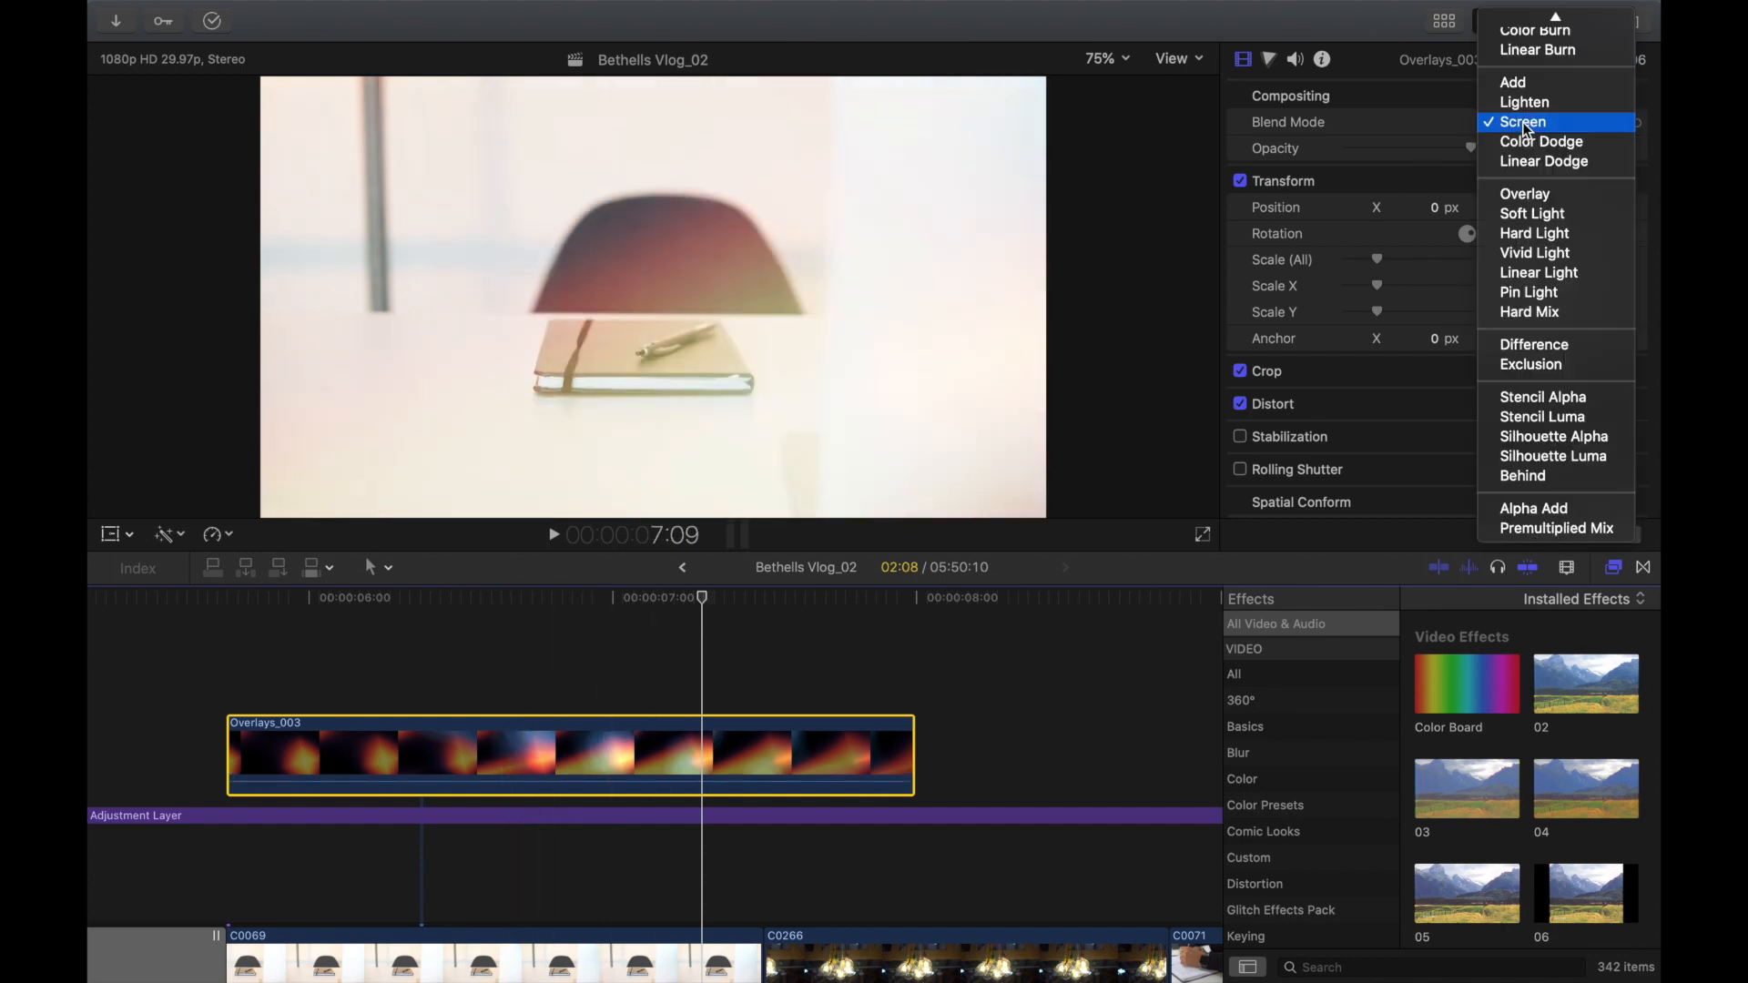
pyautogui.click(1523, 122)
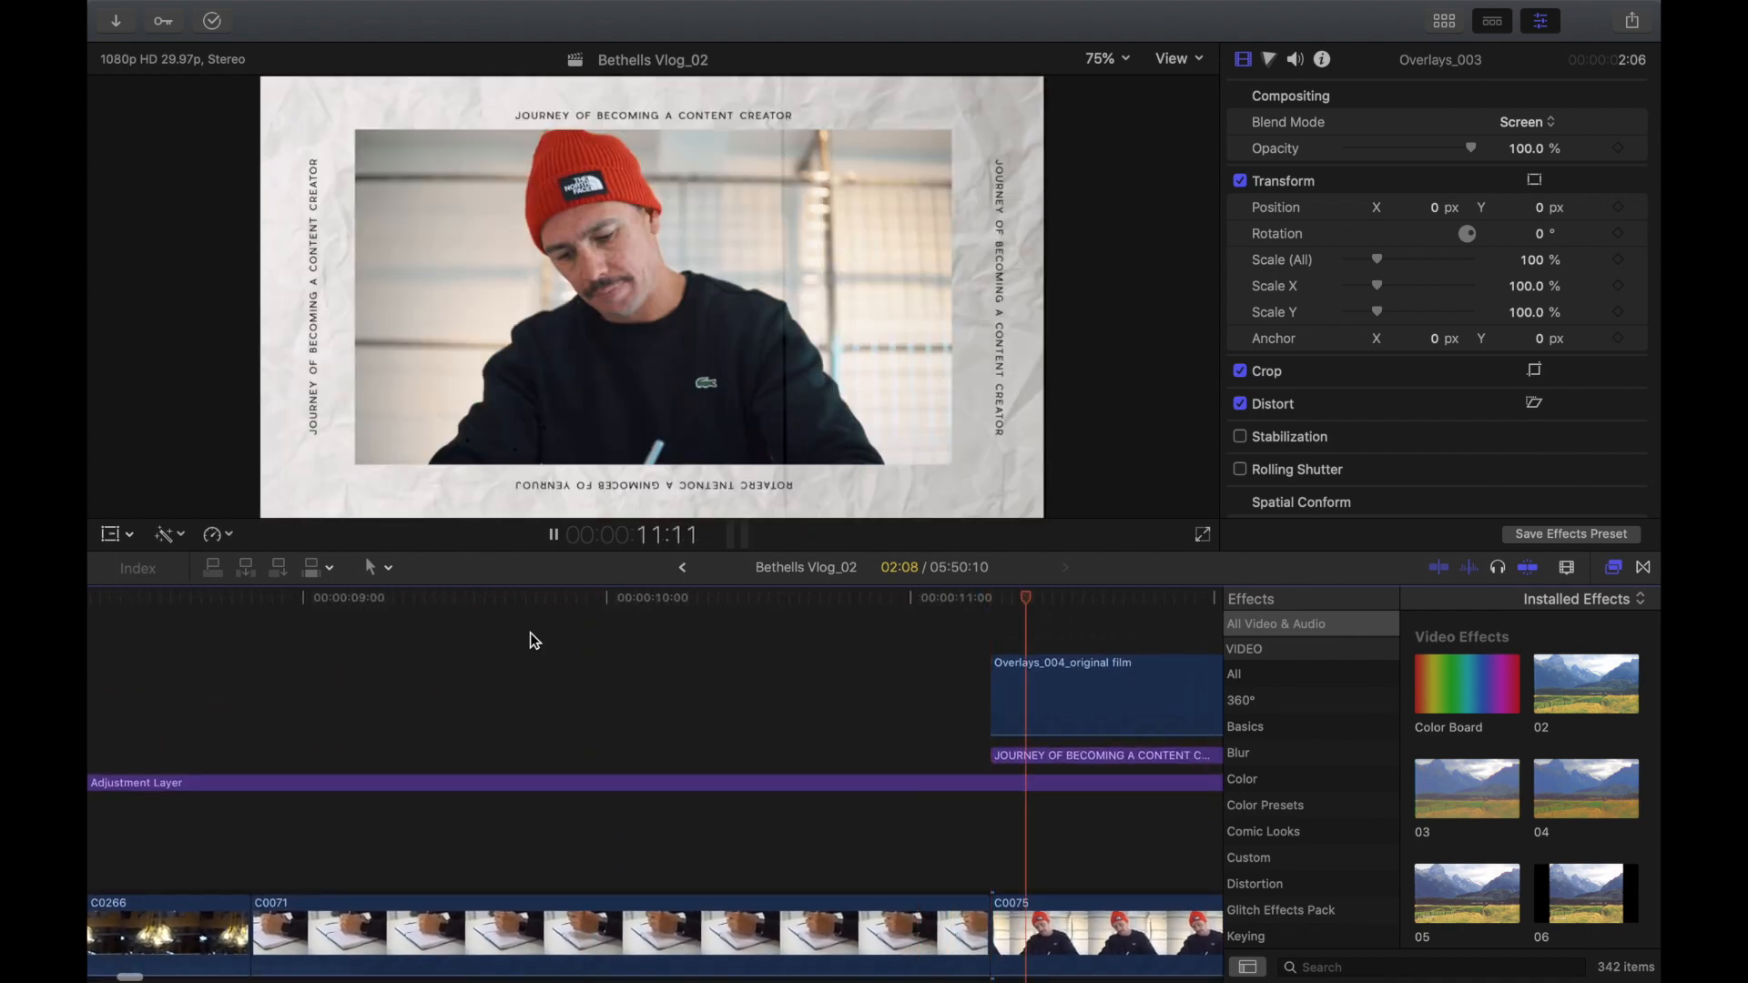
# Step: Stop playback at clip C0075 and inspect the JOURNEY OF BECOMING A CONTENT CREATOR text border title above it
pyautogui.press('space')
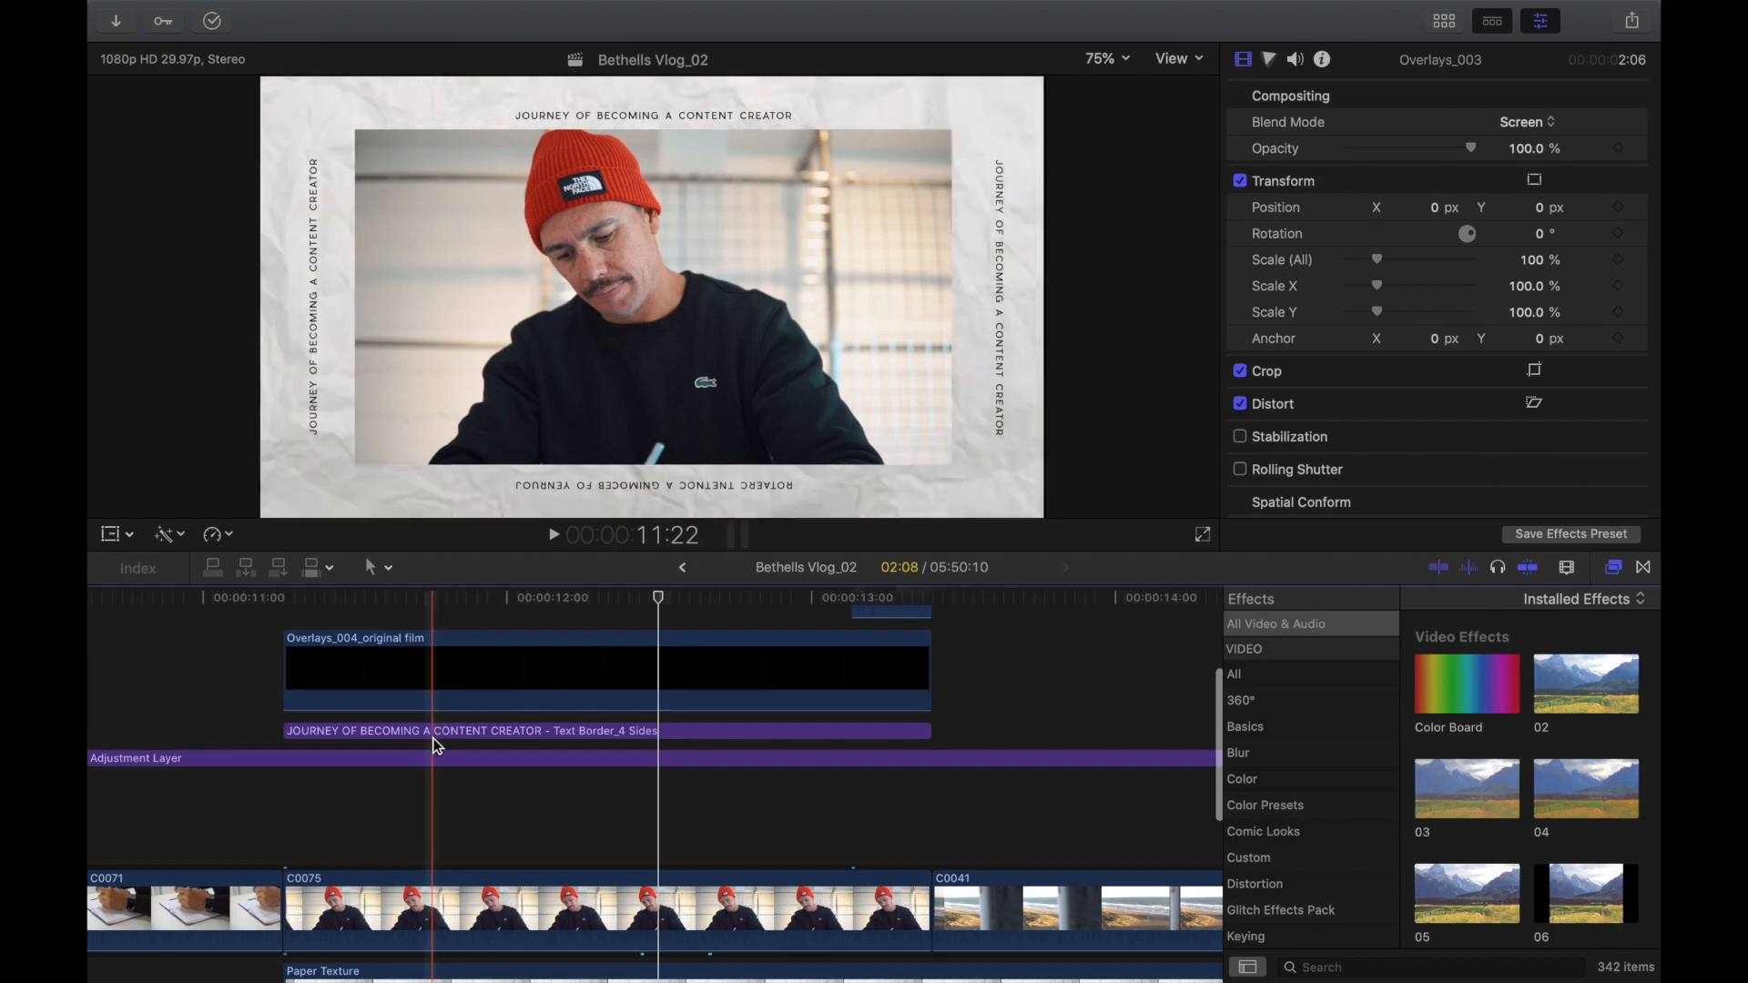
pyautogui.click(435, 731)
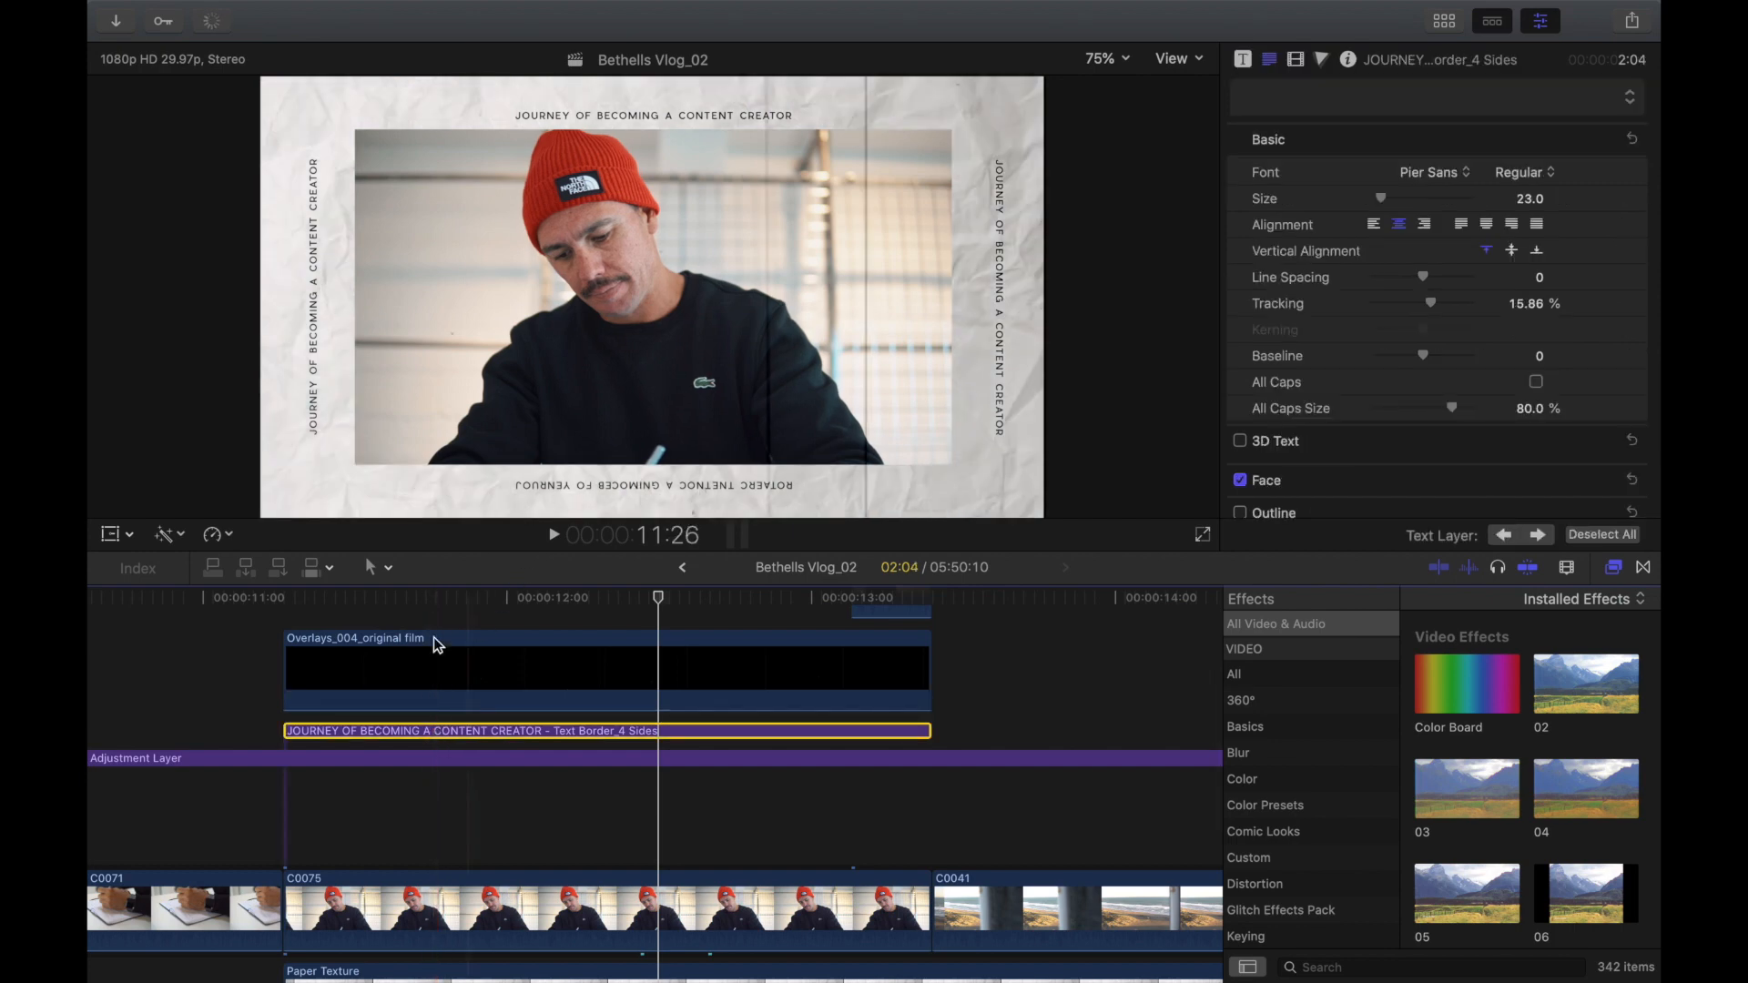
pyautogui.click(437, 732)
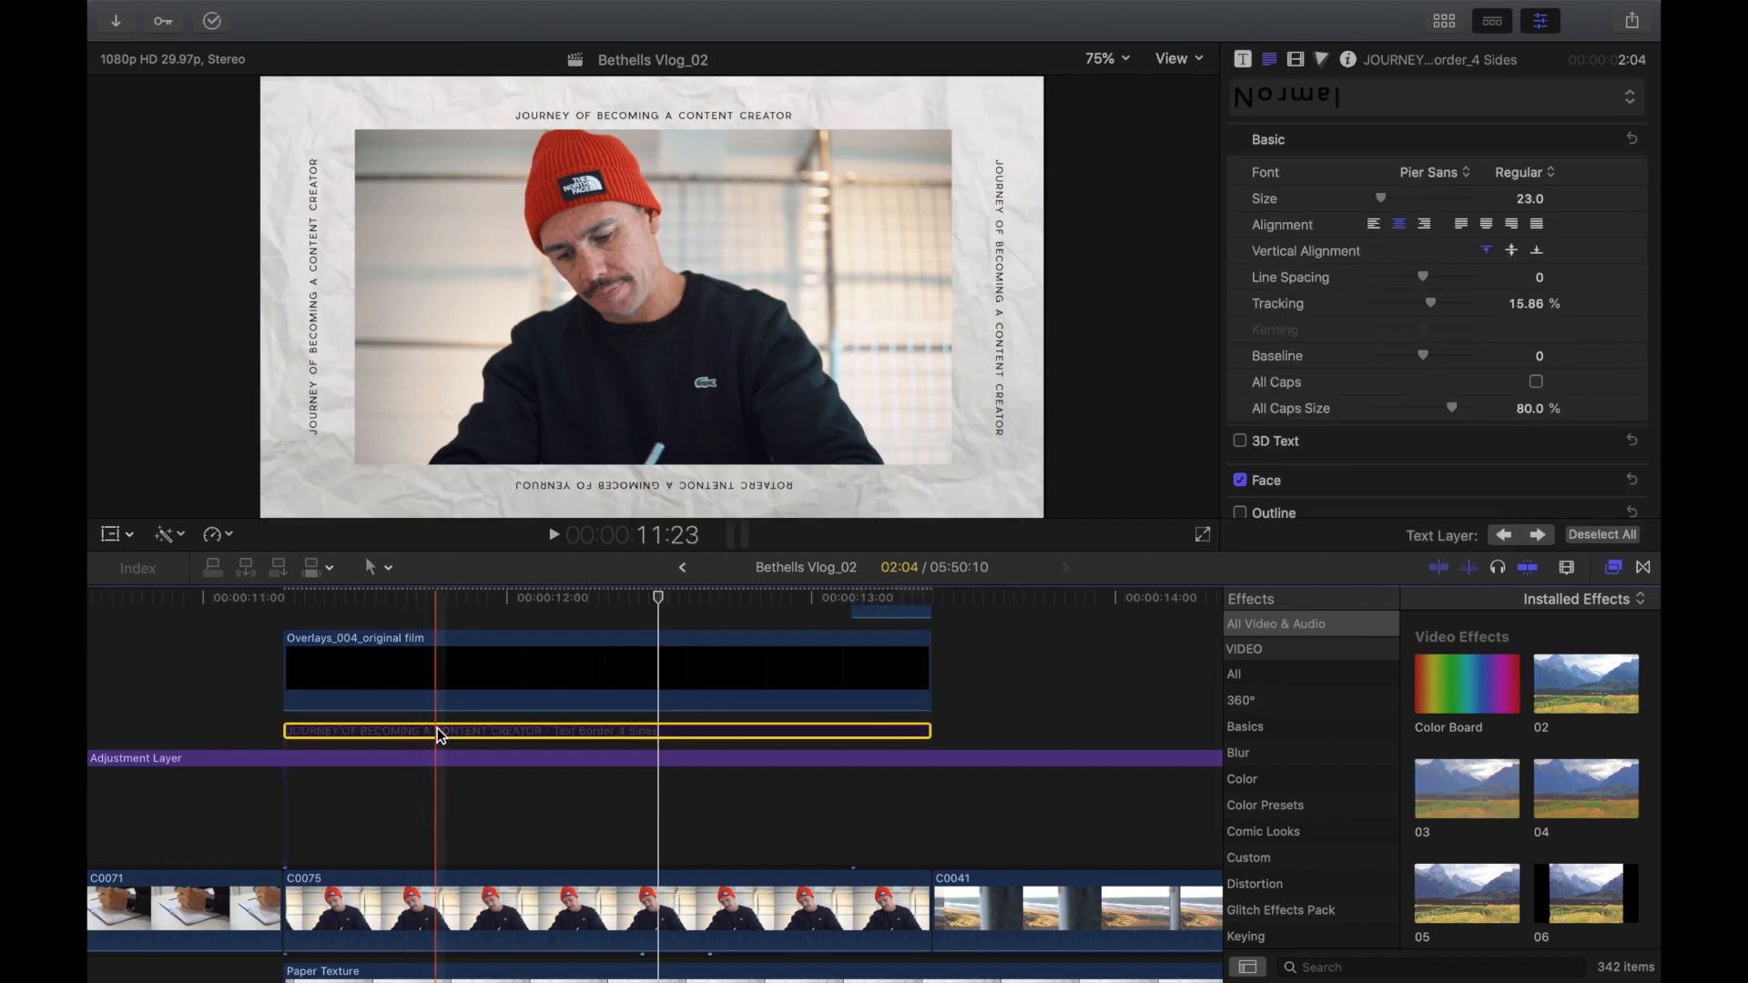
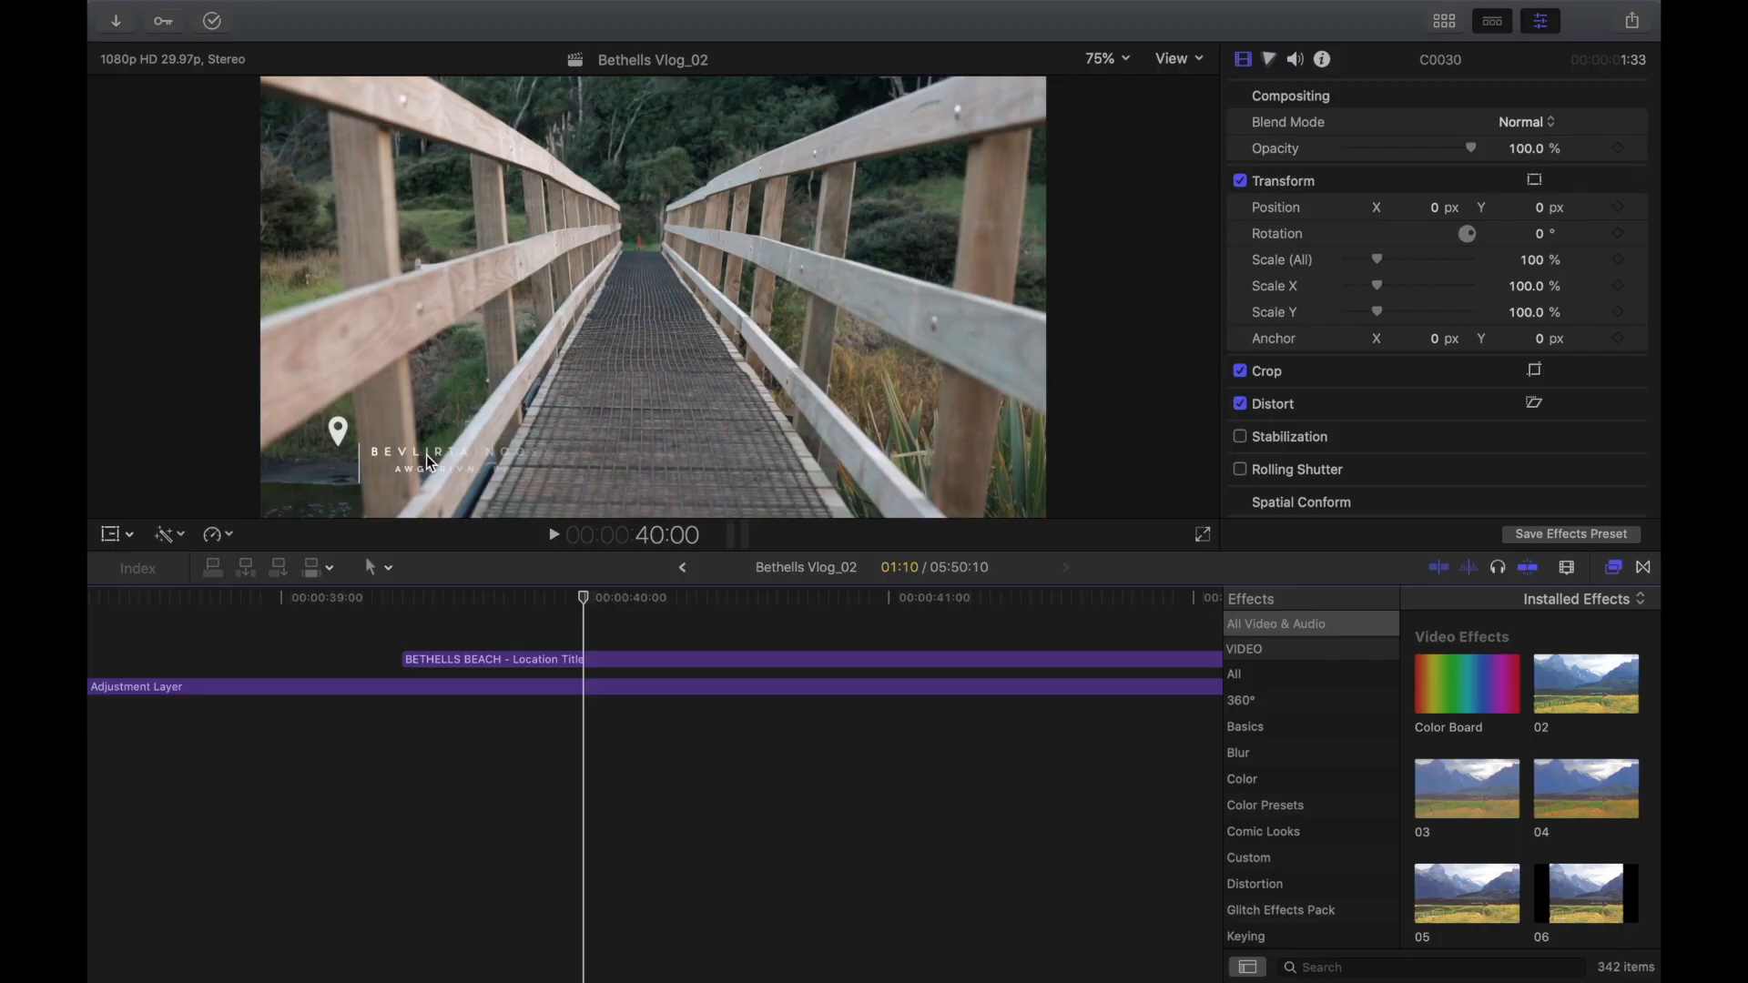
# Step: Play the BETHELLS BEACH location title over the bridge and walking shots
pyautogui.press('space')
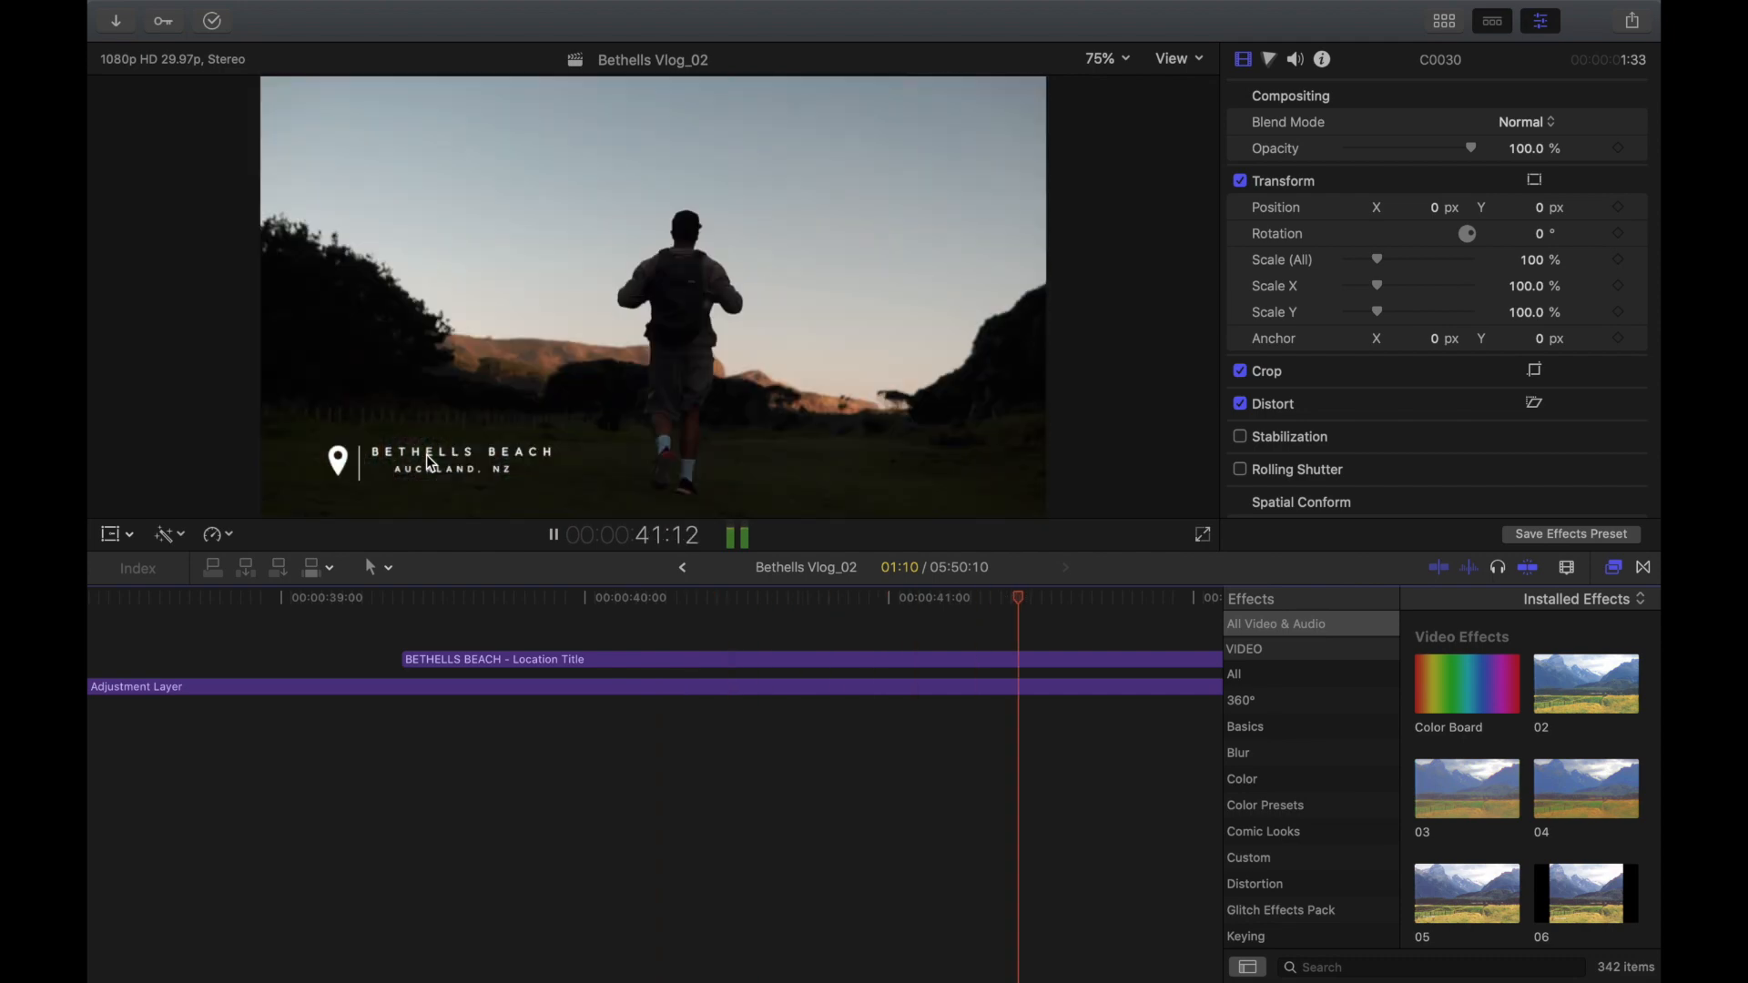
pyautogui.press('space')
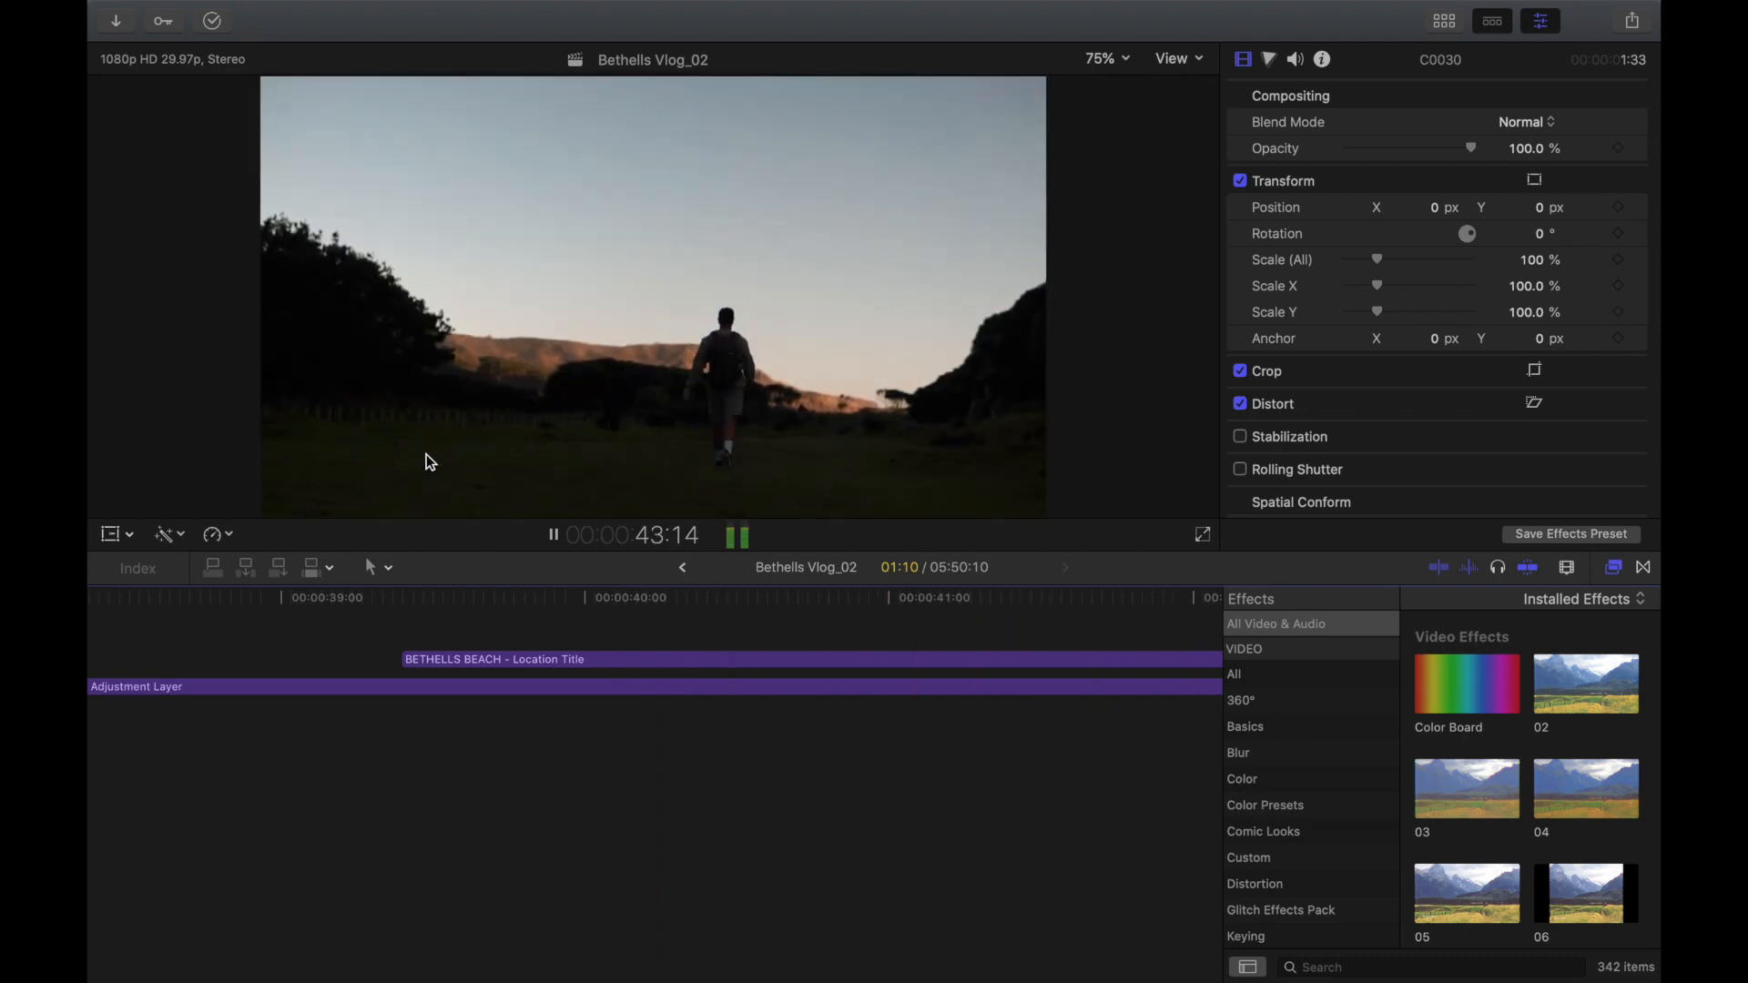
pyautogui.scroll(-5, 455, 729)
pyautogui.hscroll(-2, 455, 728)
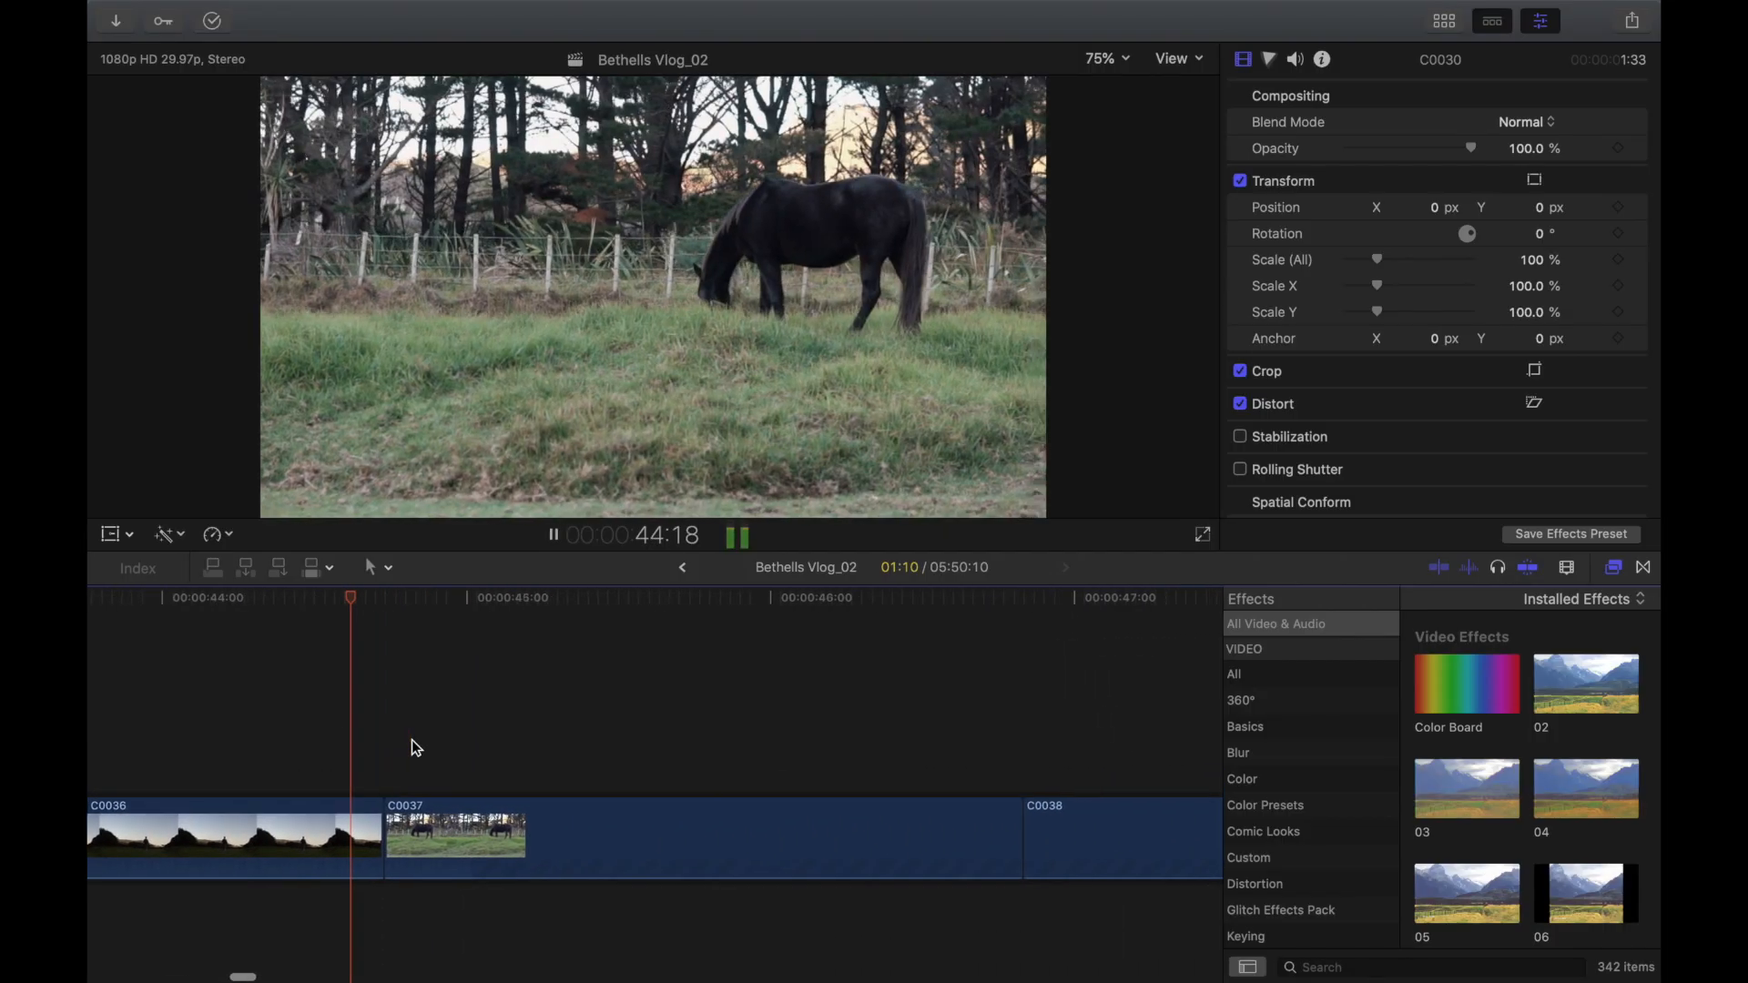
# Step: Play the gate shots C0038 and C0039, then return to C0038 to review the cut between them
pyautogui.press('space')
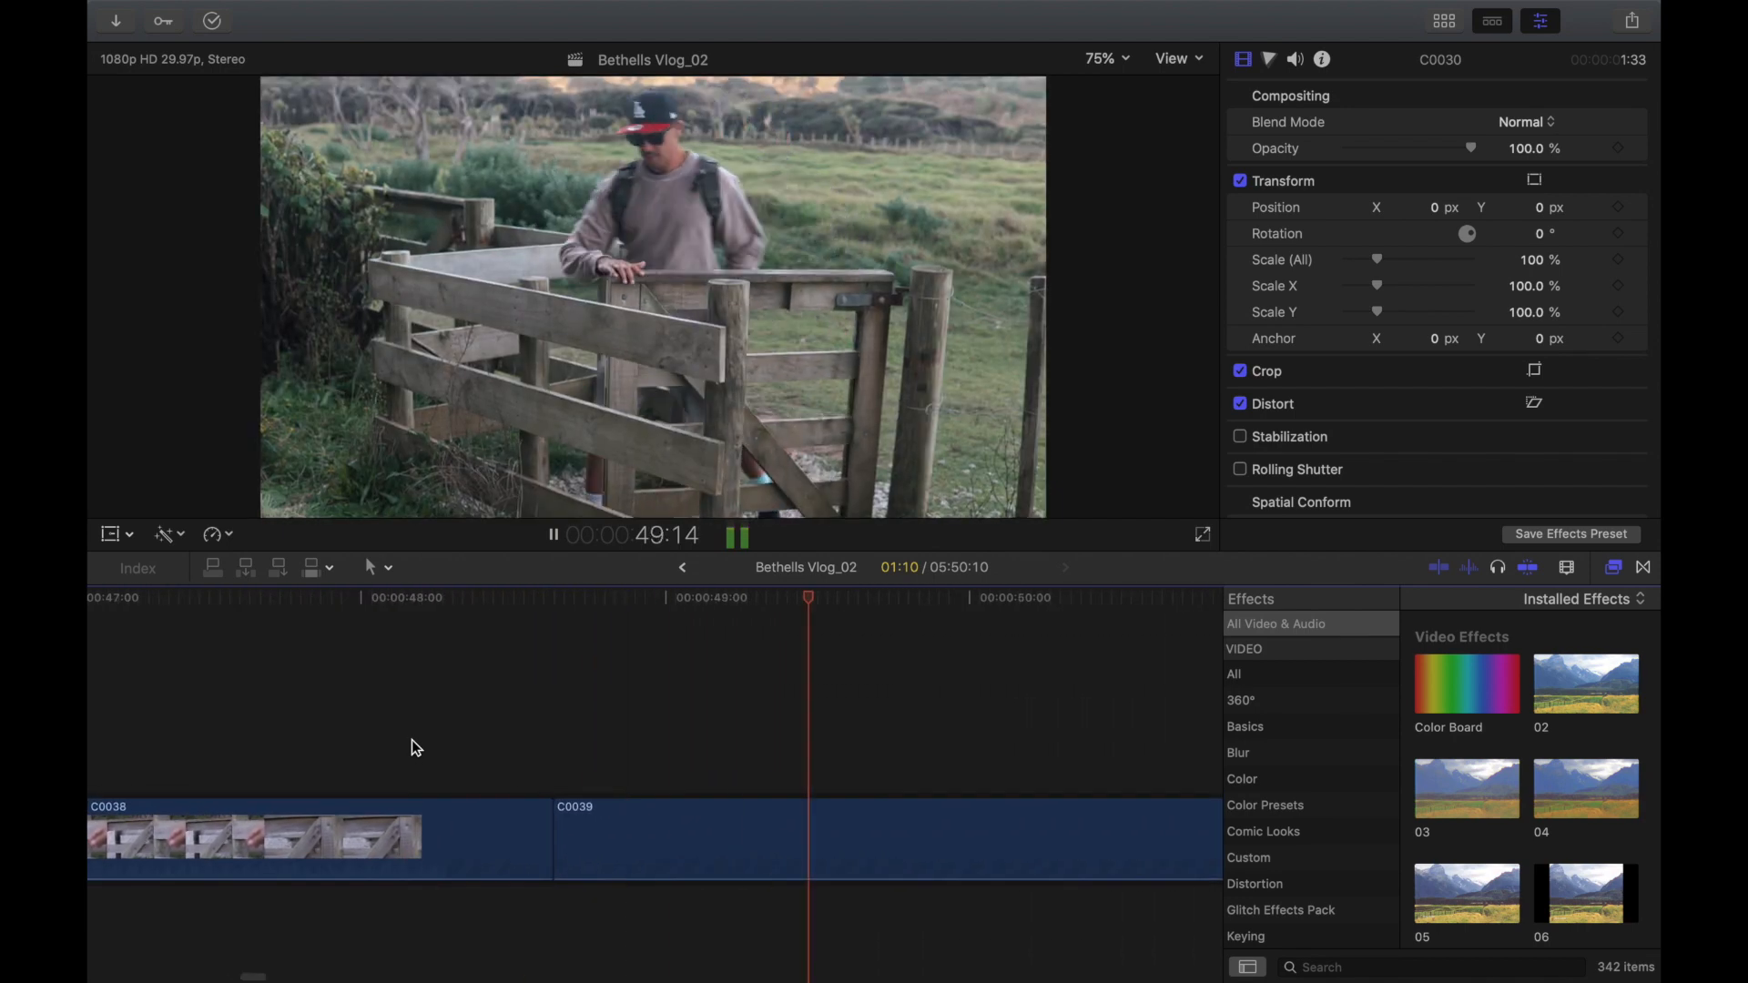
pyautogui.press('space')
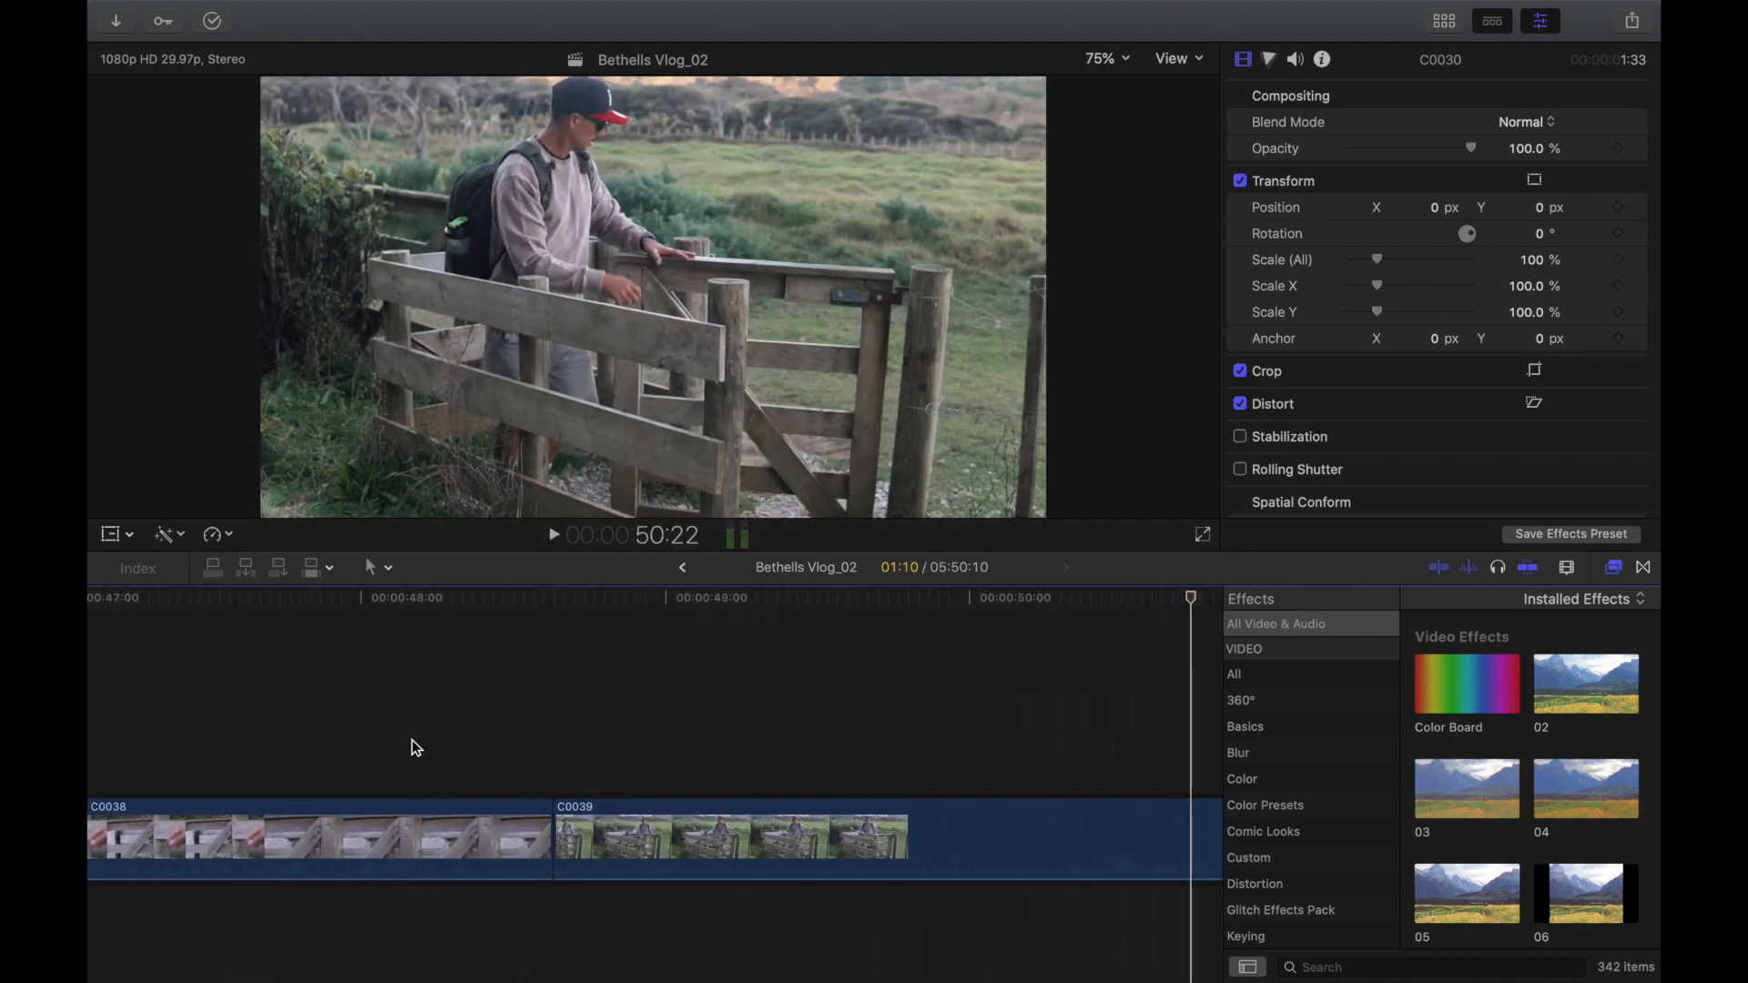
pyautogui.hscroll(-3, 412, 740)
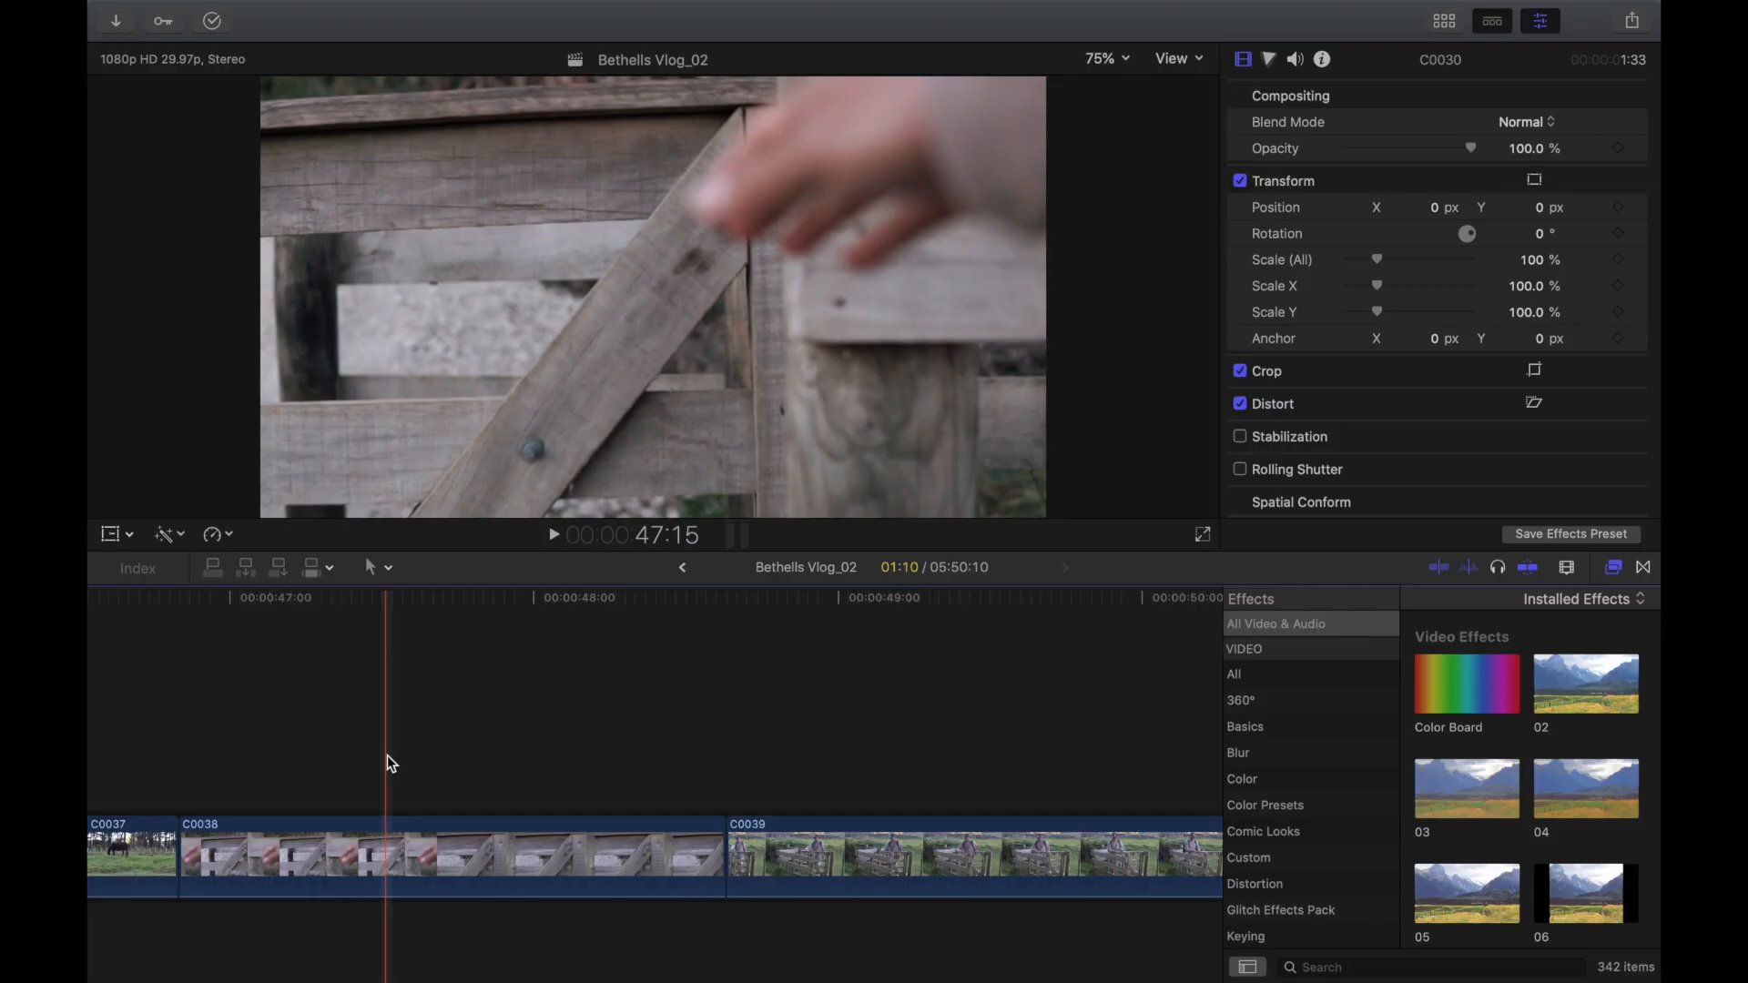
pyautogui.press('super+equal')
pyautogui.press('super+minus')
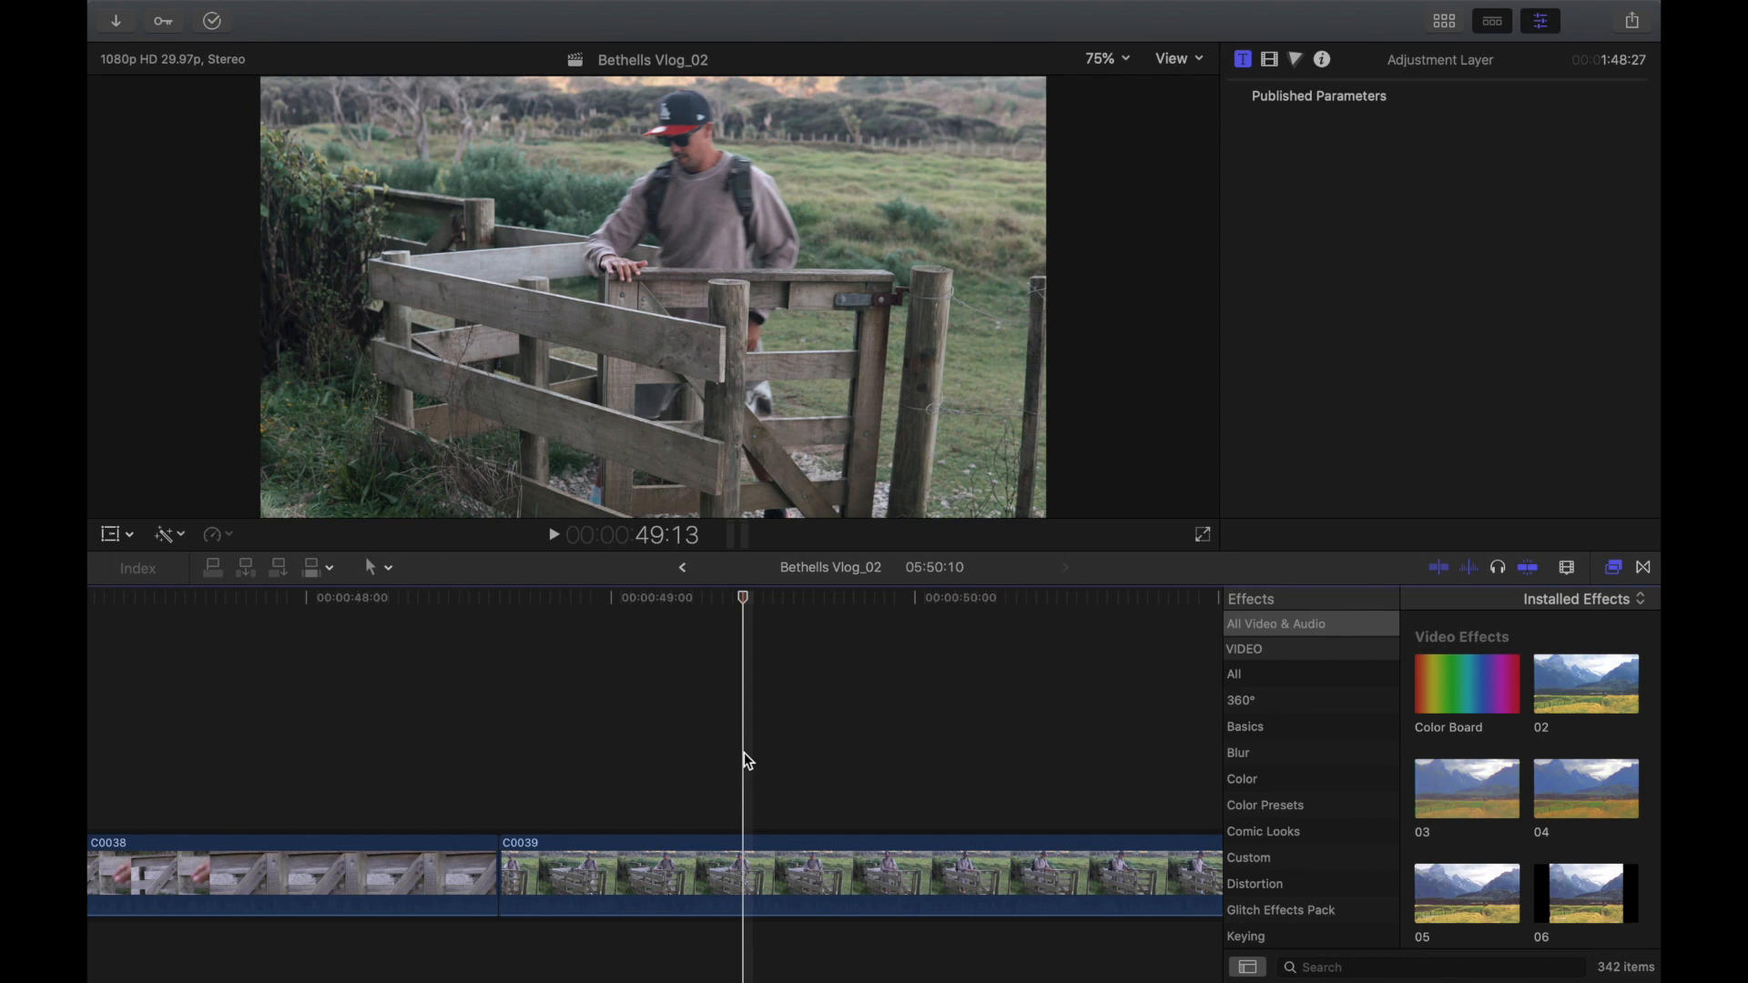
# Step: Play the sequence from gate clip C0039 through C0040 to the cloned walking shots in C0044
pyautogui.hscroll(5, 745, 756)
pyautogui.scroll(-1, 745, 756)
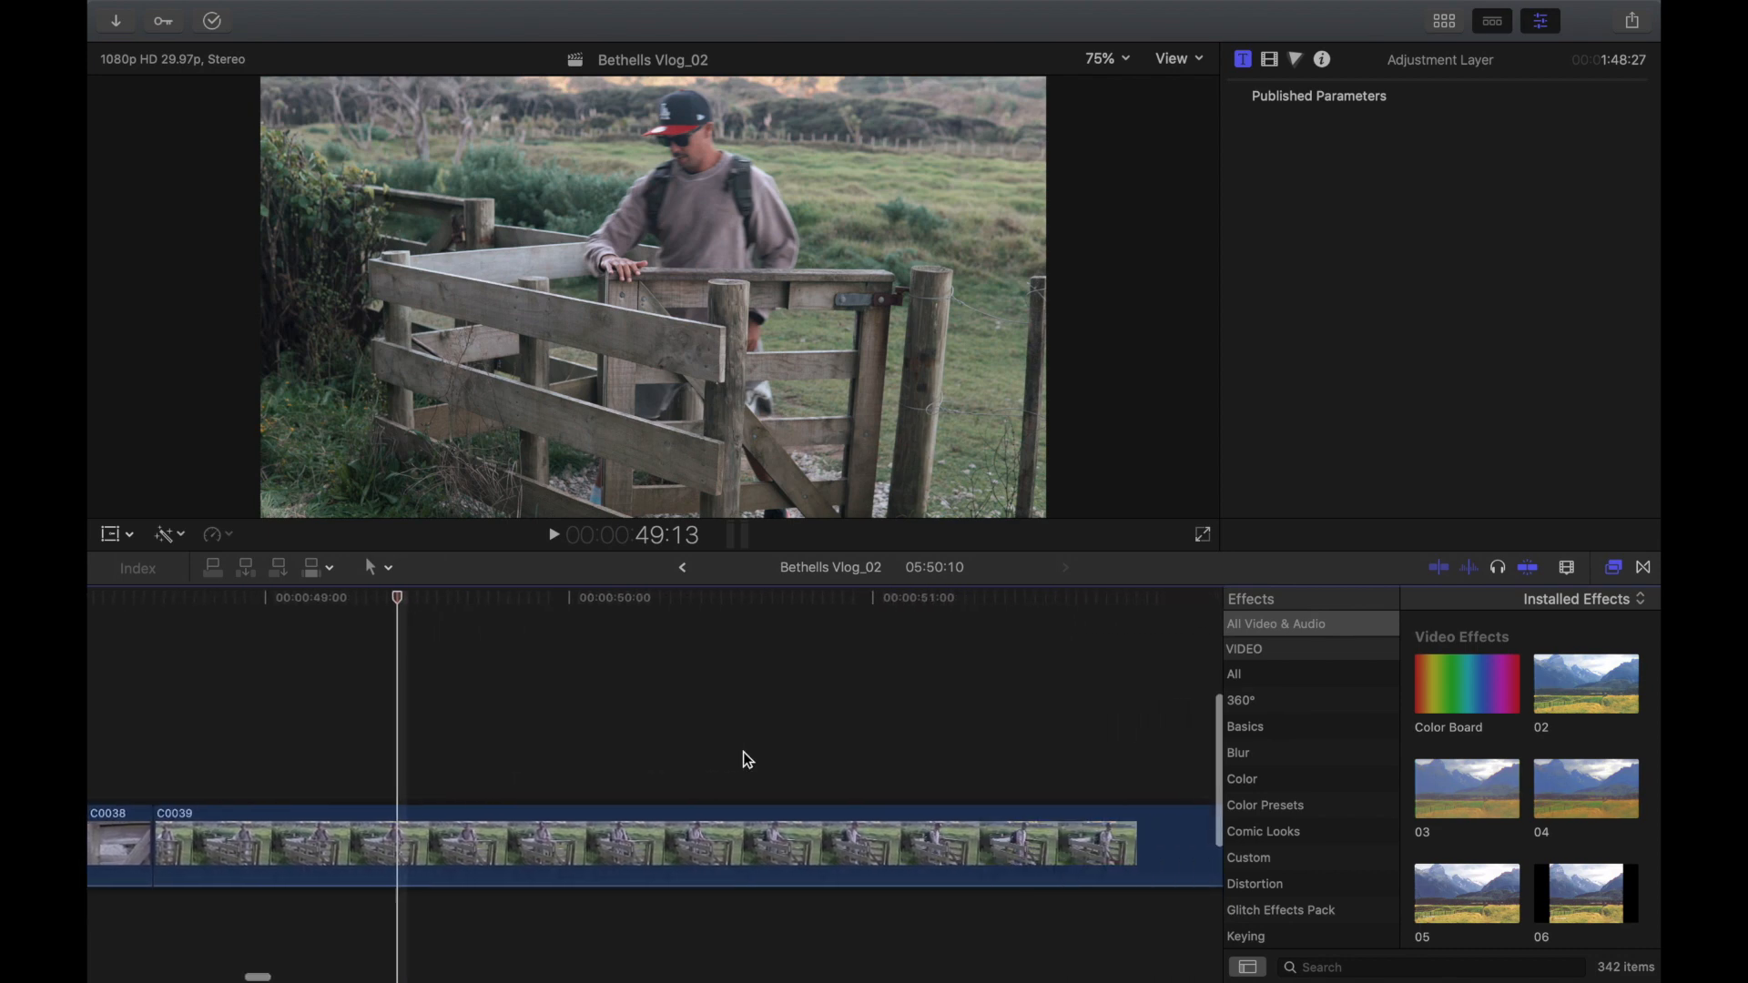
pyautogui.press('space')
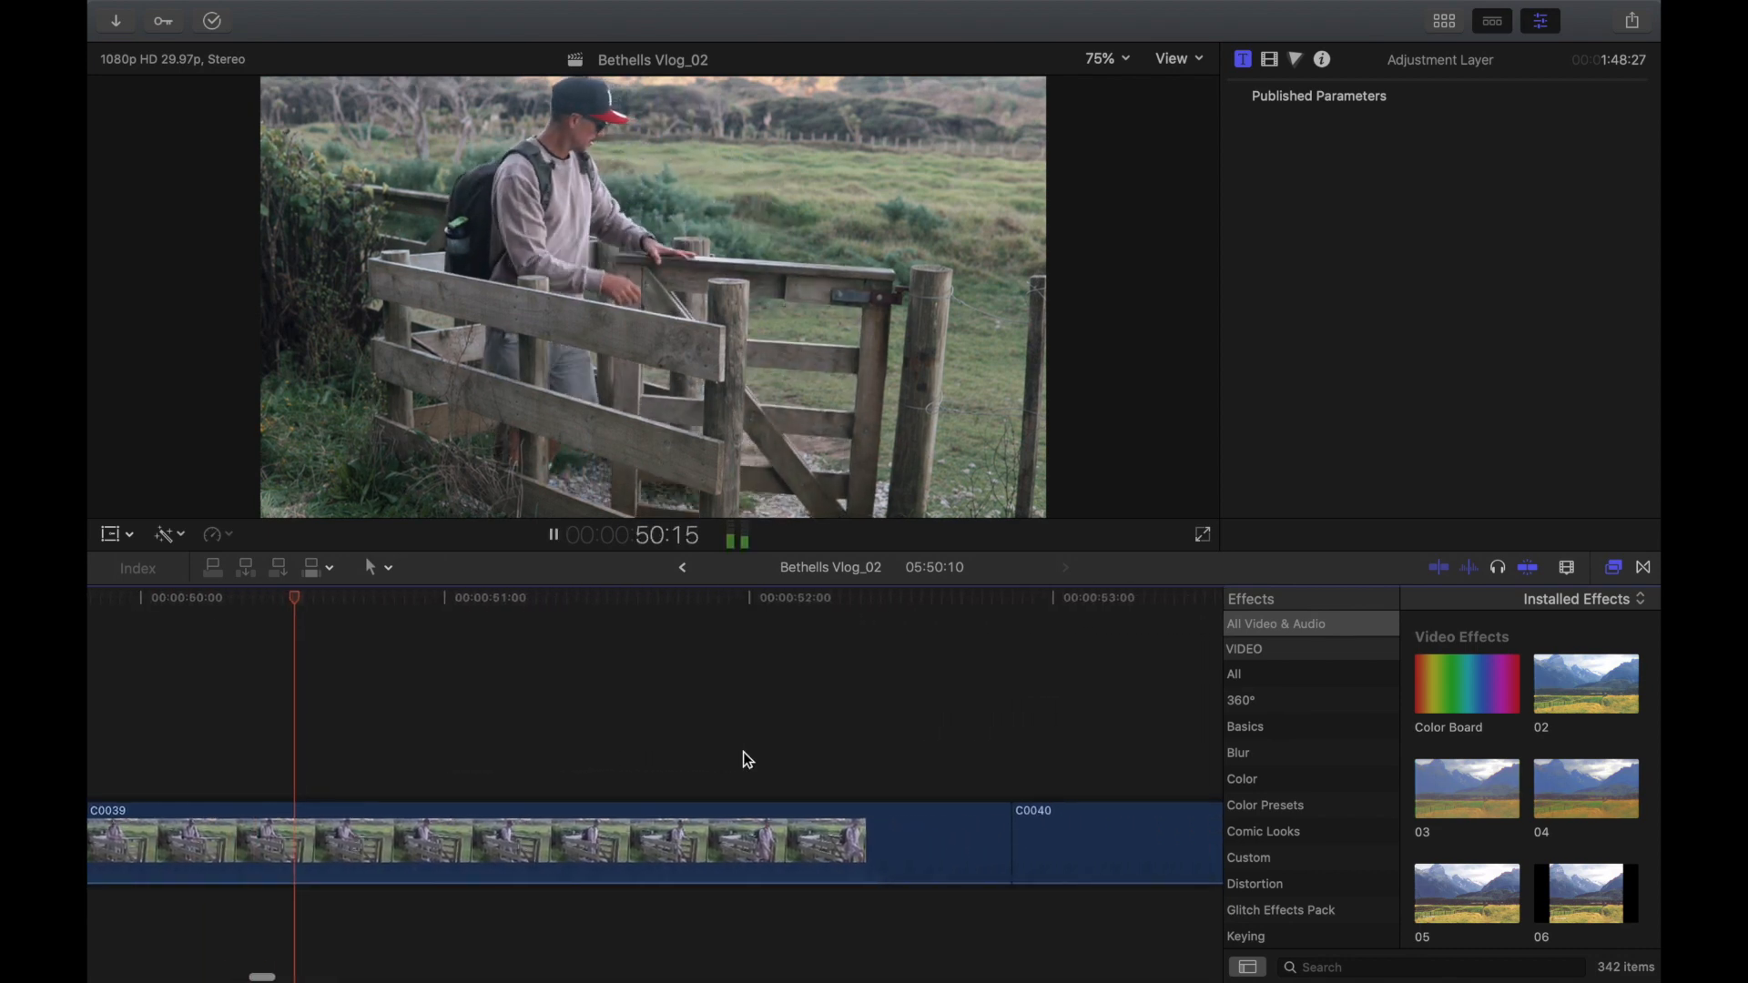
pyautogui.hscroll(2, 744, 760)
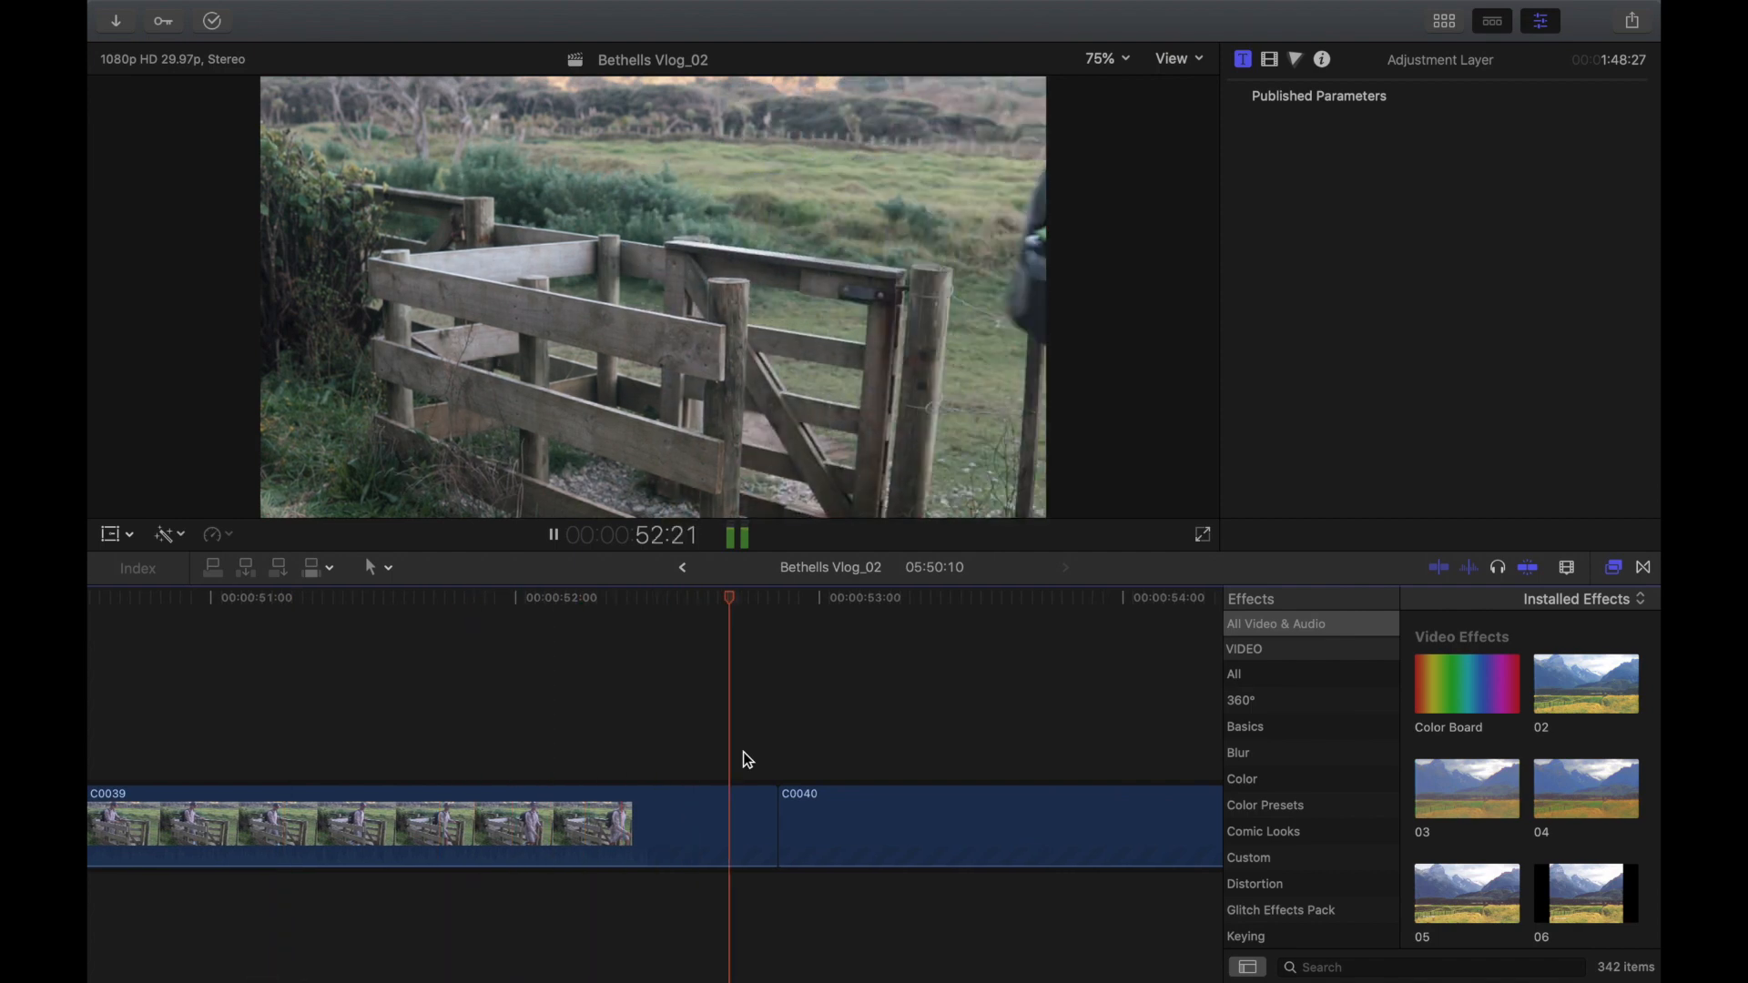
pyautogui.hscroll(7, 744, 752)
pyautogui.hscroll(2, 747, 759)
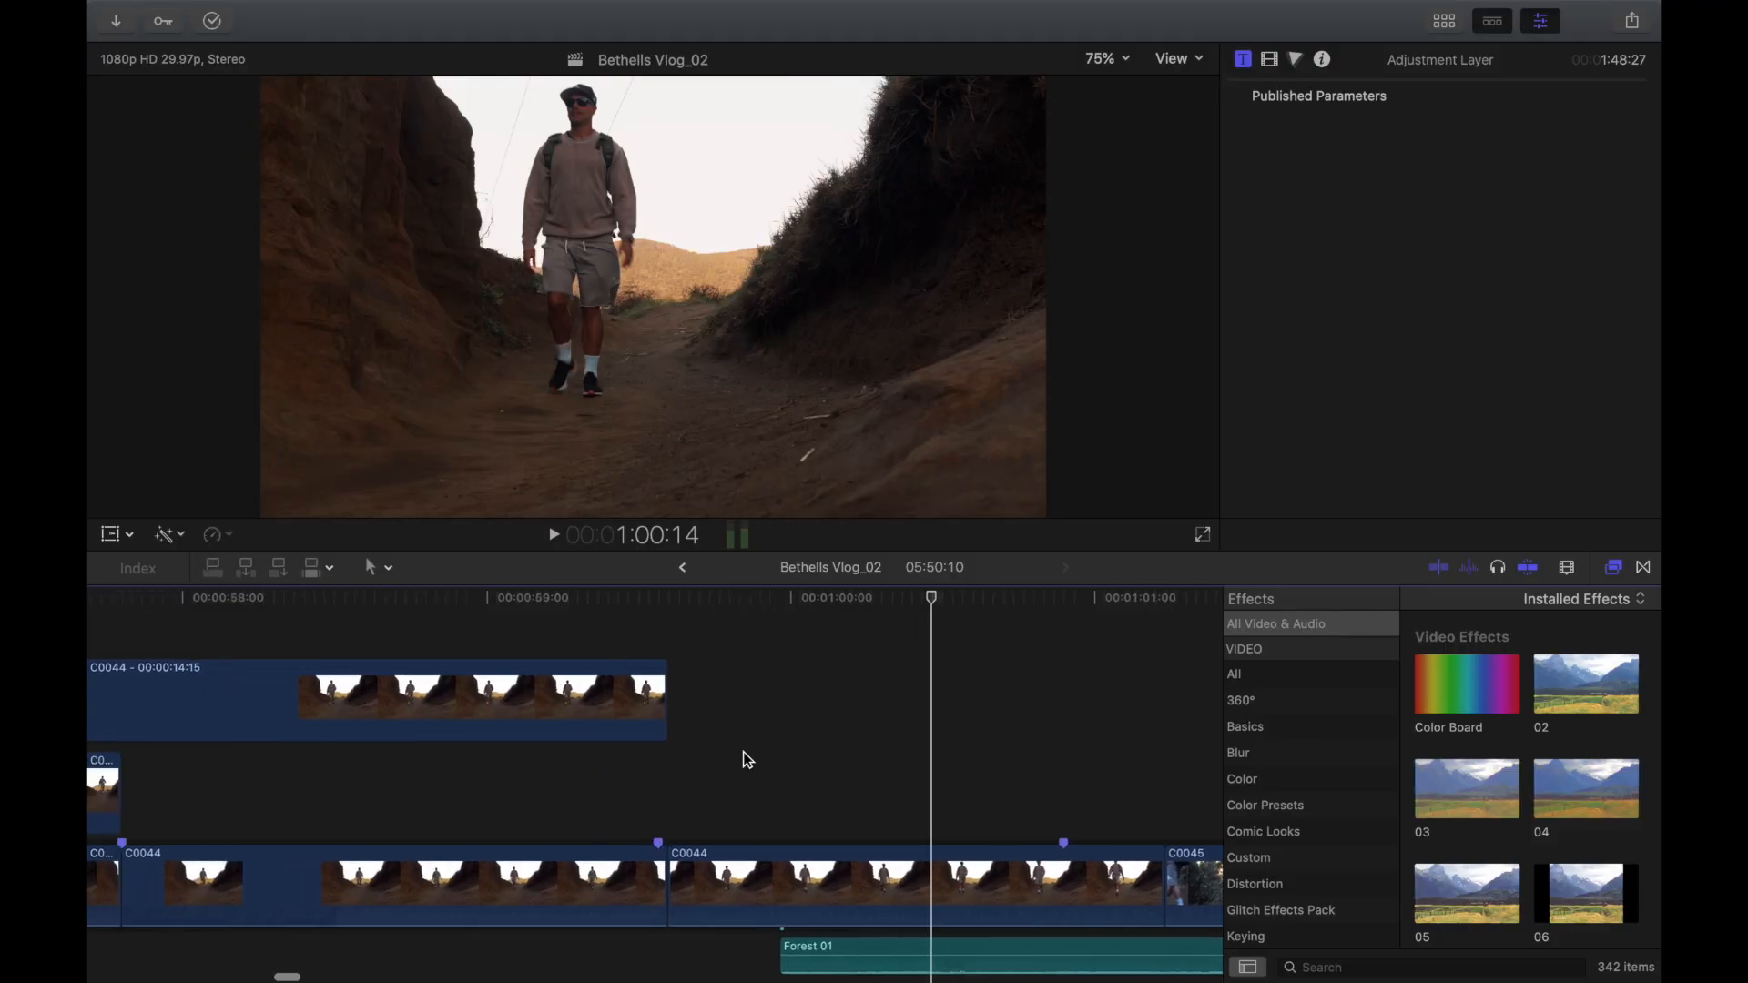
# Step: Disable and re-enable the two masked C0044 clips stacked above the main shot to examine their Draw Mask layers
pyautogui.hscroll(-5, 561, 714)
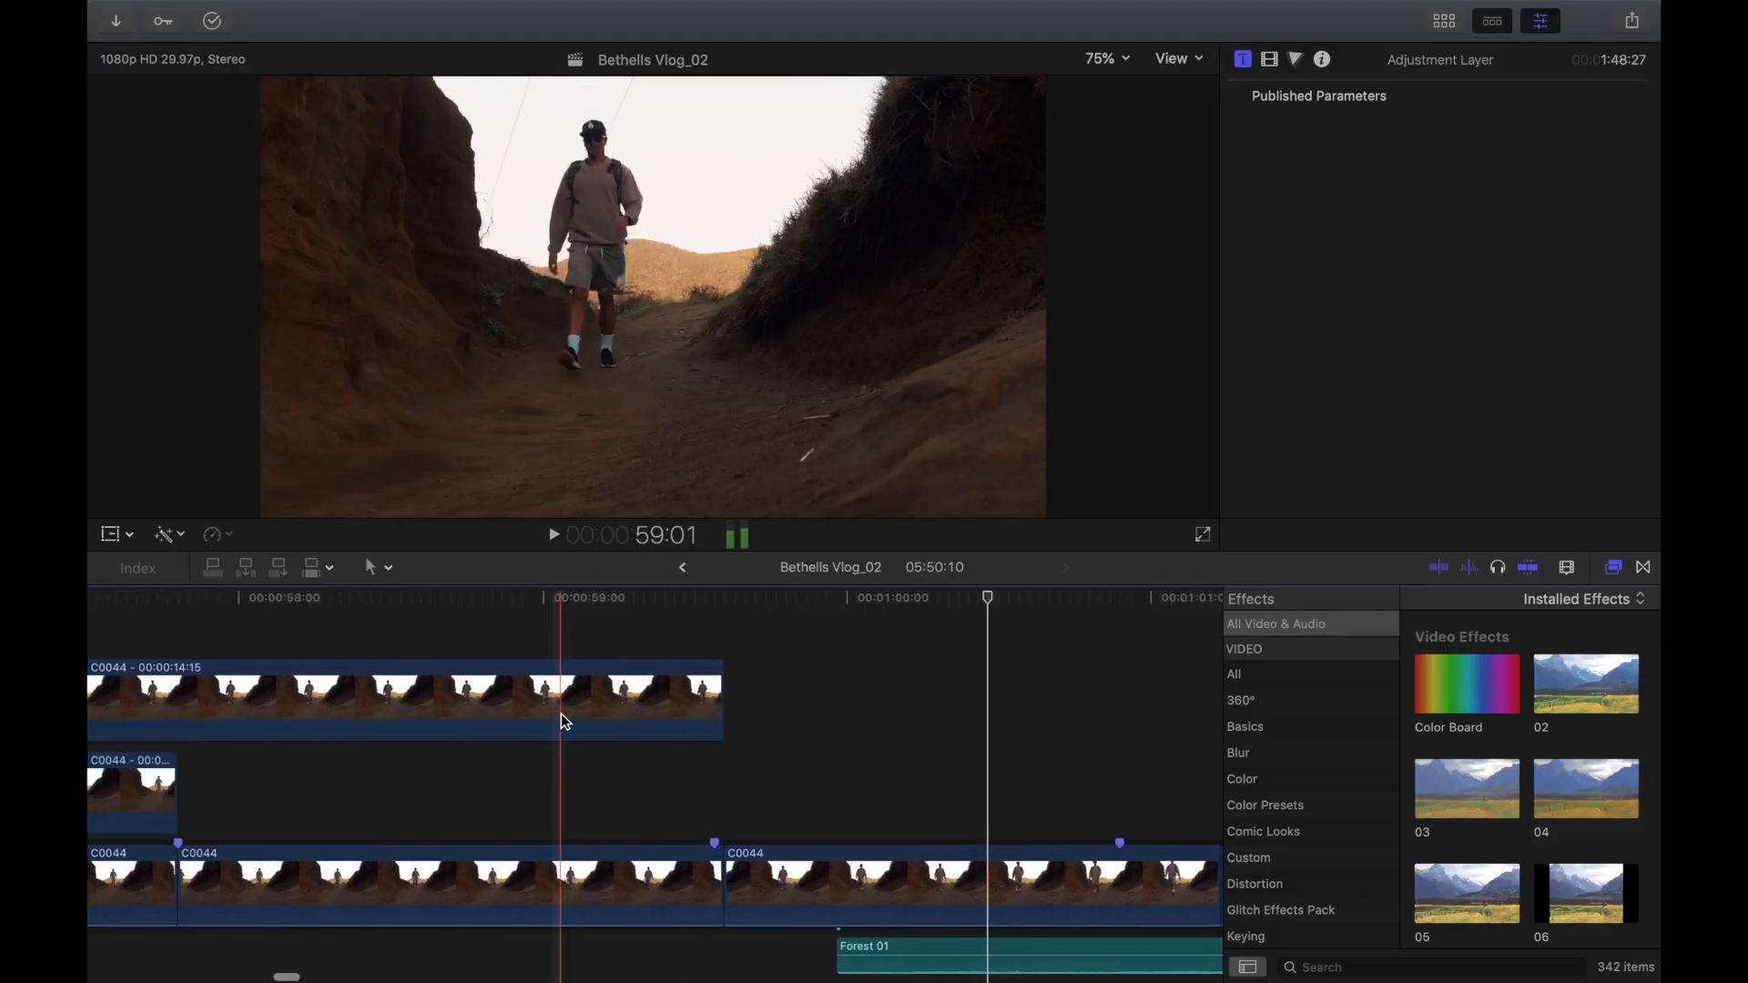
pyautogui.hscroll(-5, 561, 714)
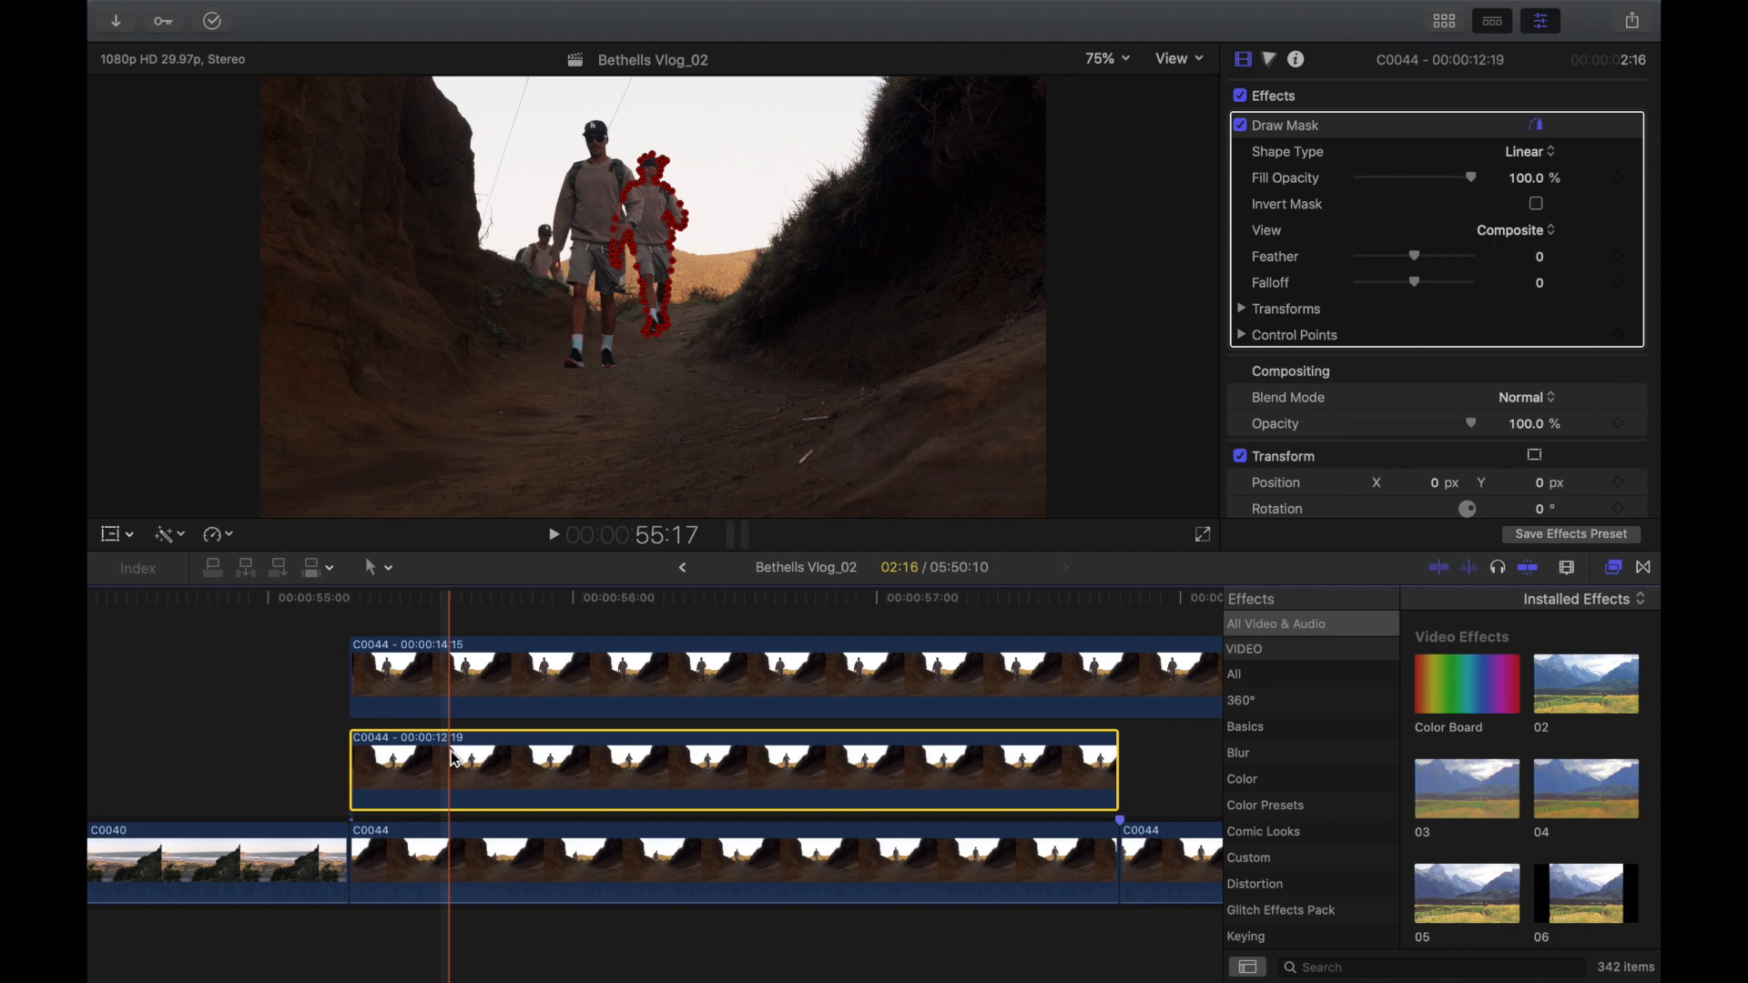
pyautogui.press('v')
pyautogui.press('v')
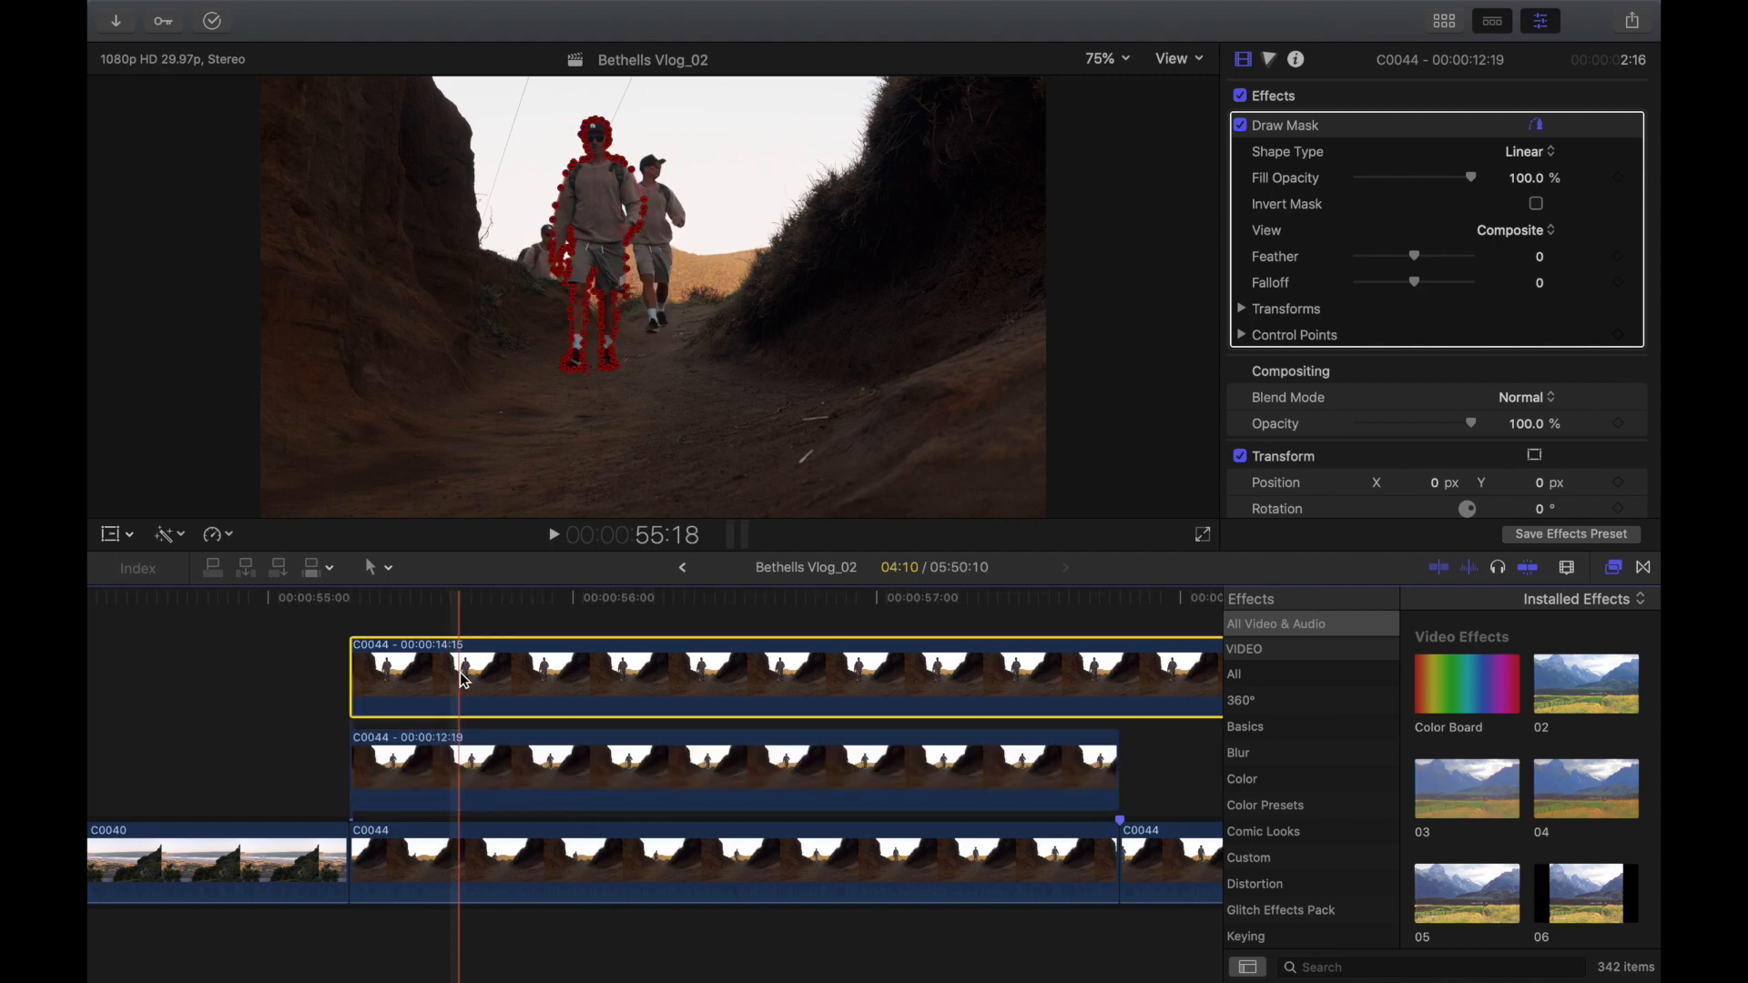
pyautogui.press('v')
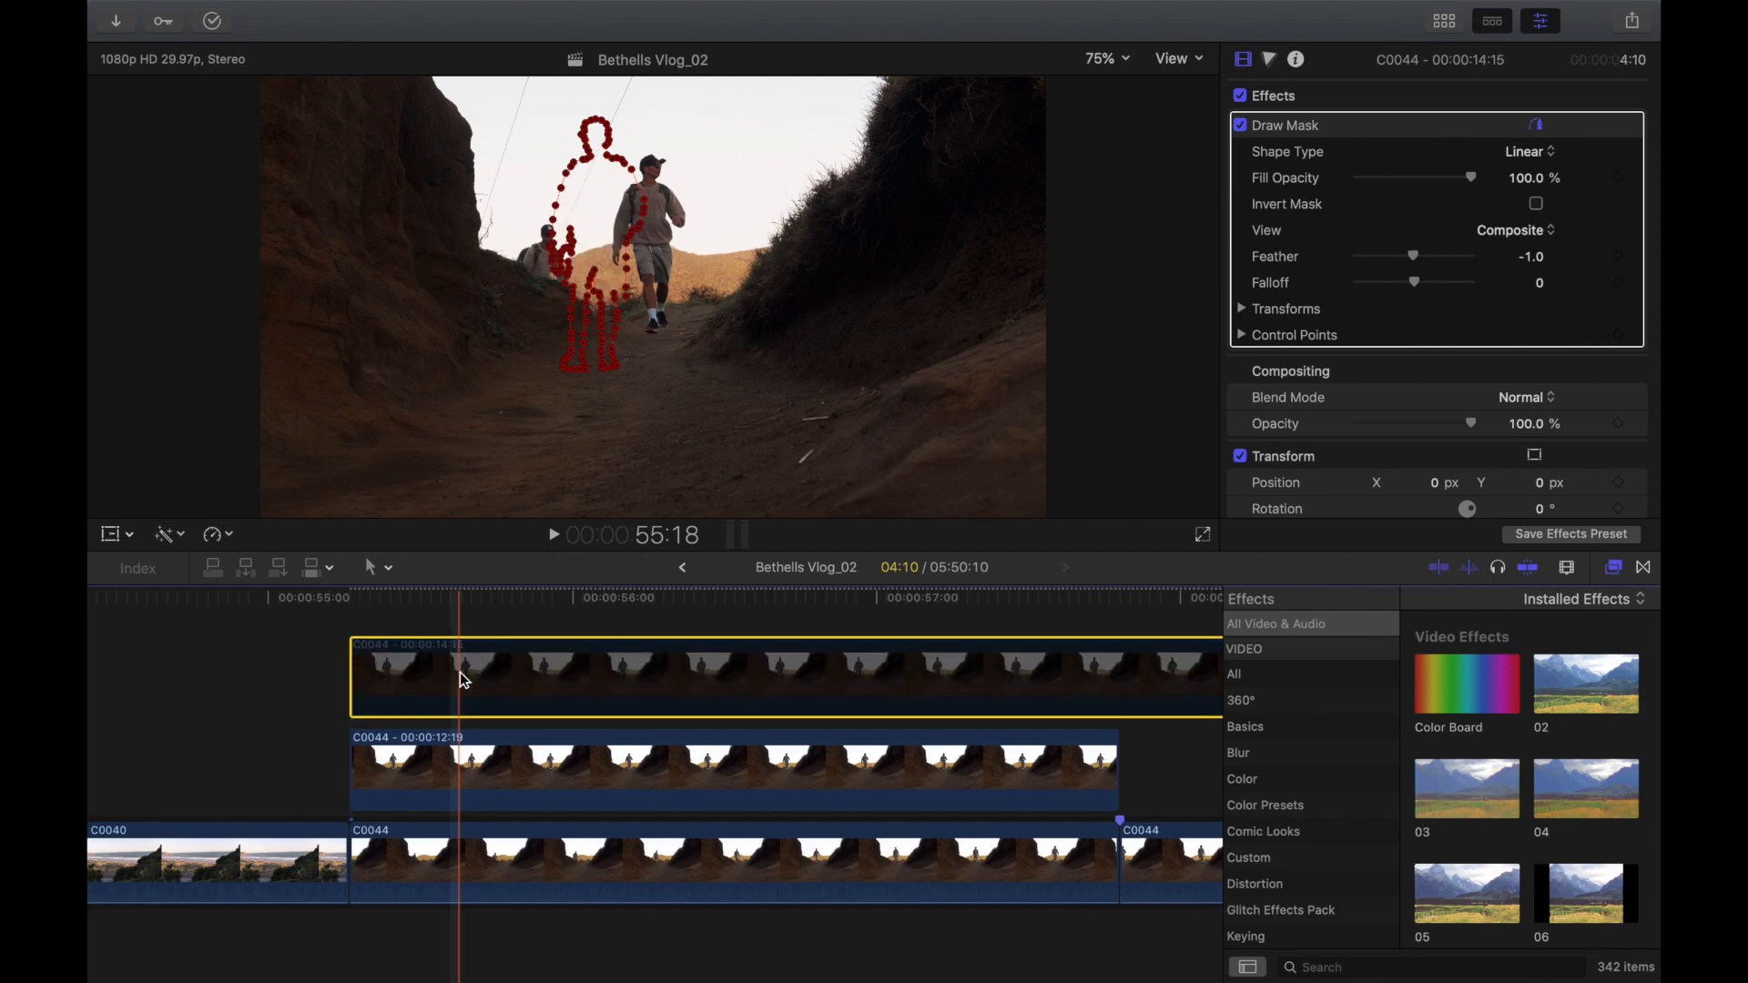
pyautogui.press('v')
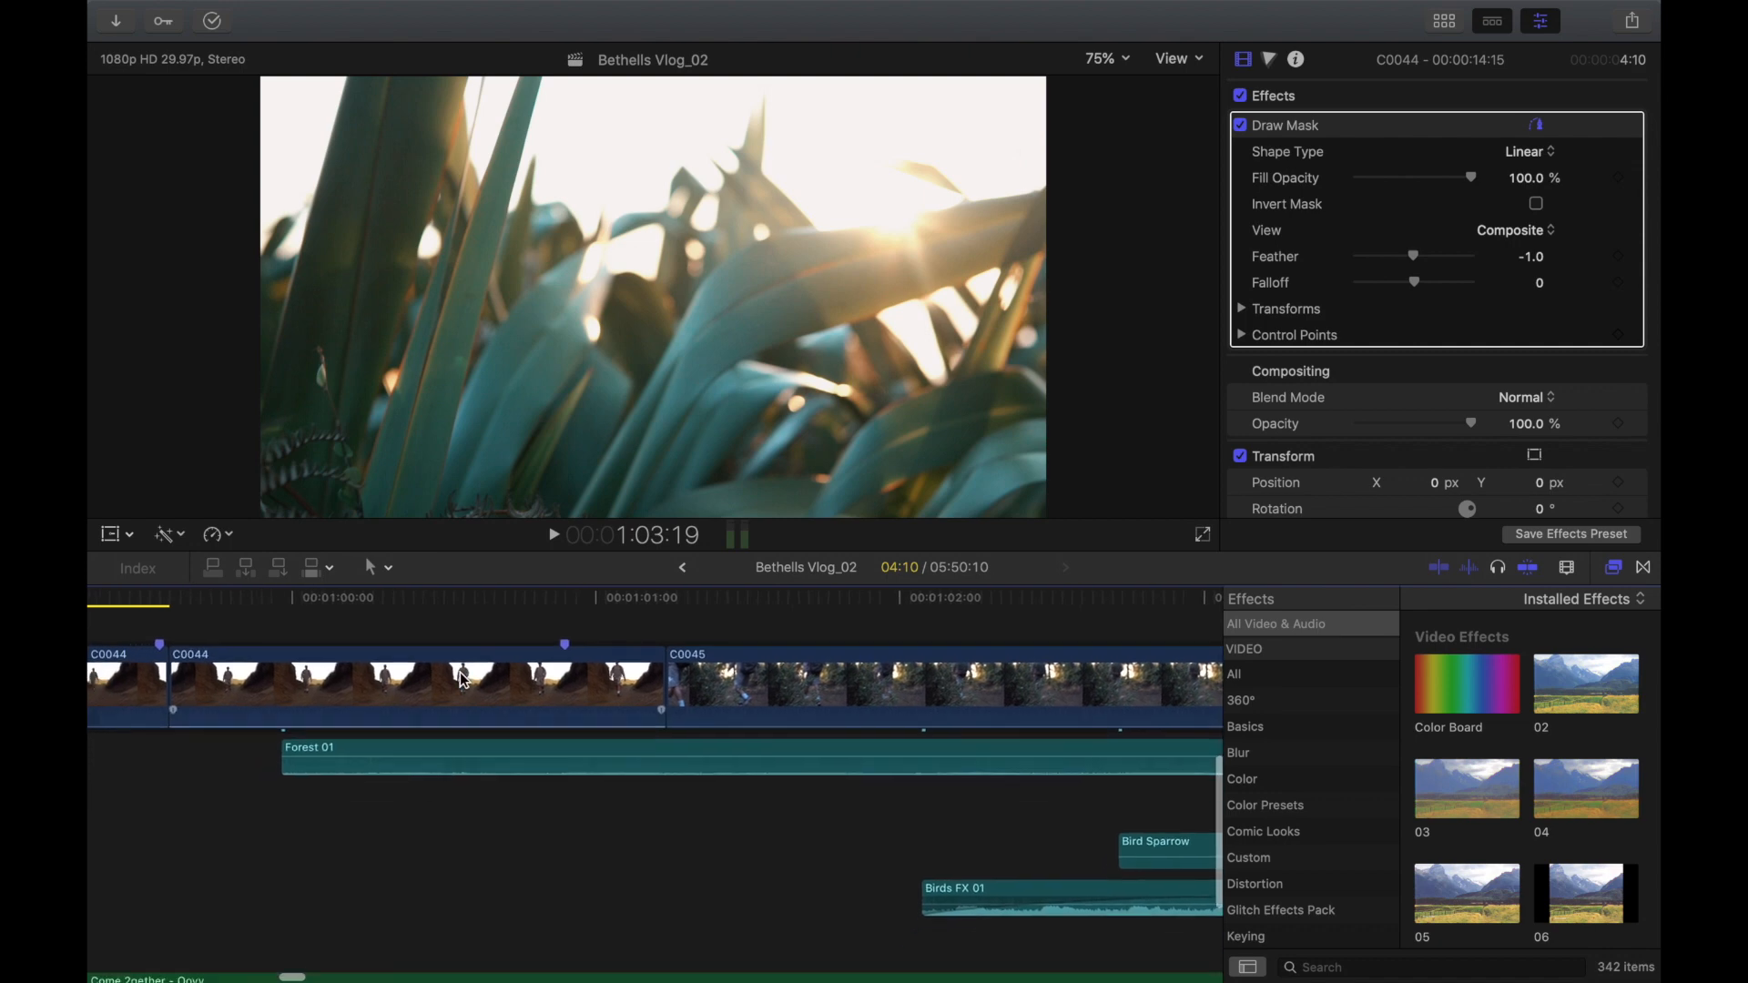
# Step: Disable the Come 2gether - Ooyy music clip beneath the C0044 and C0045 shots
pyautogui.scroll(-1, 460, 675)
pyautogui.click(435, 802)
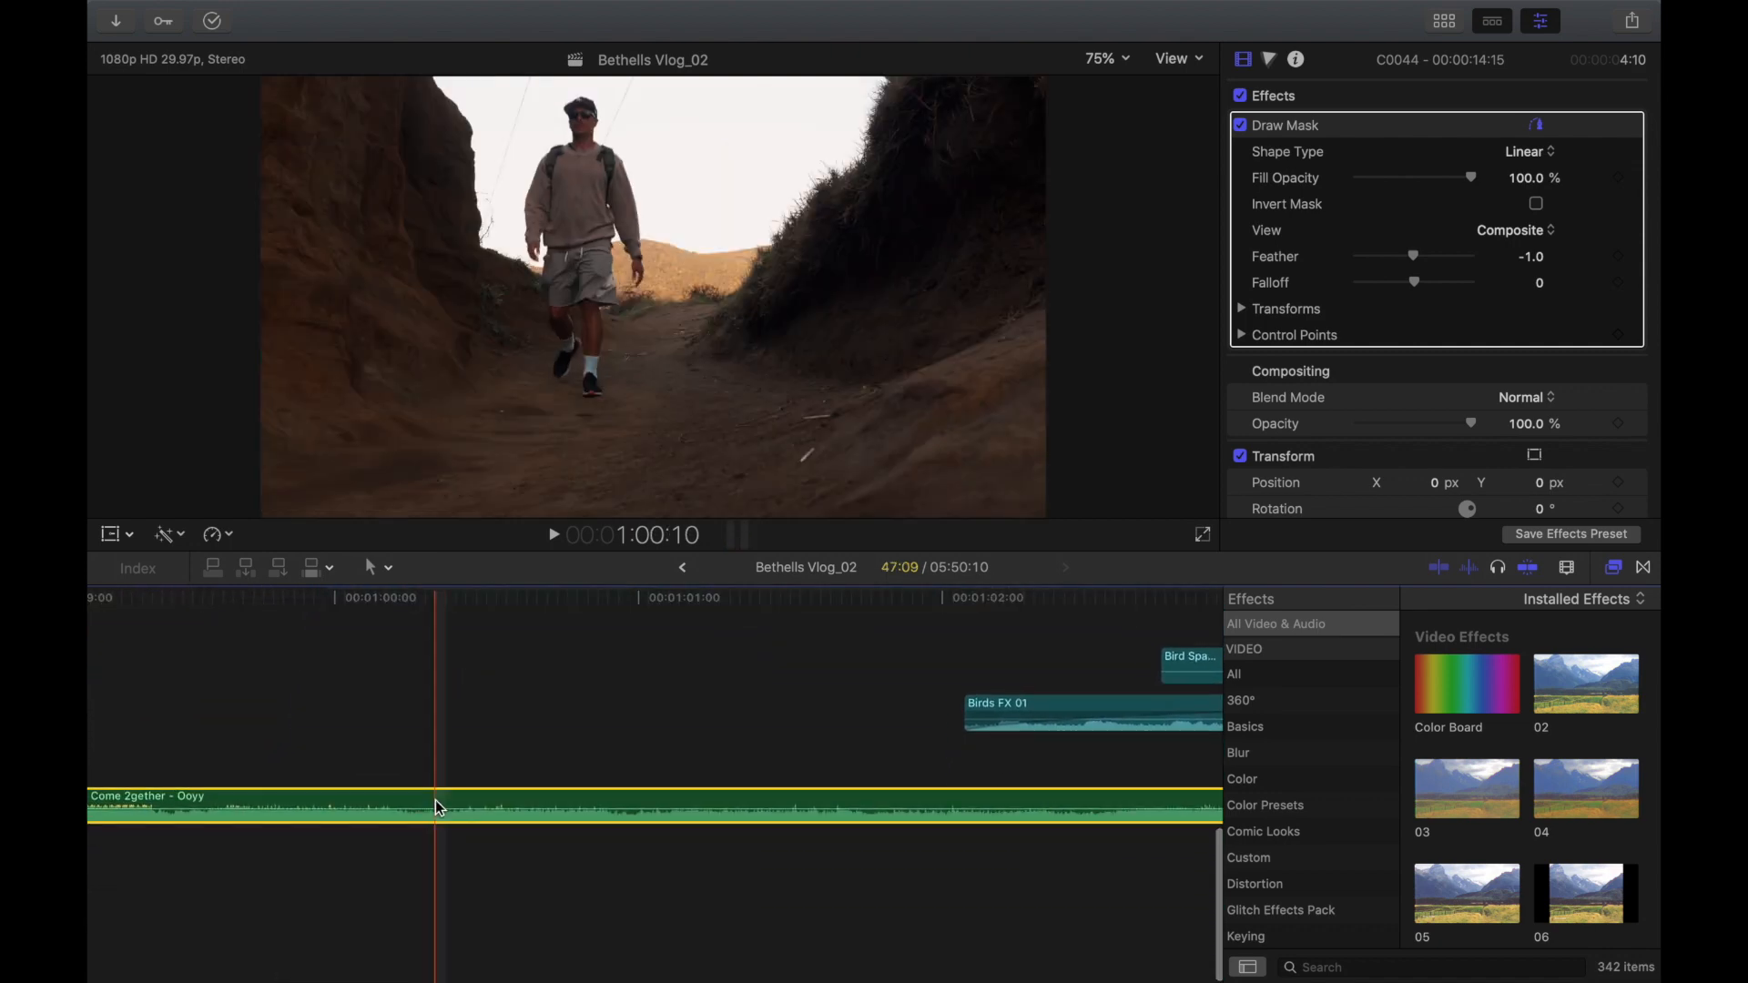
pyautogui.press('v')
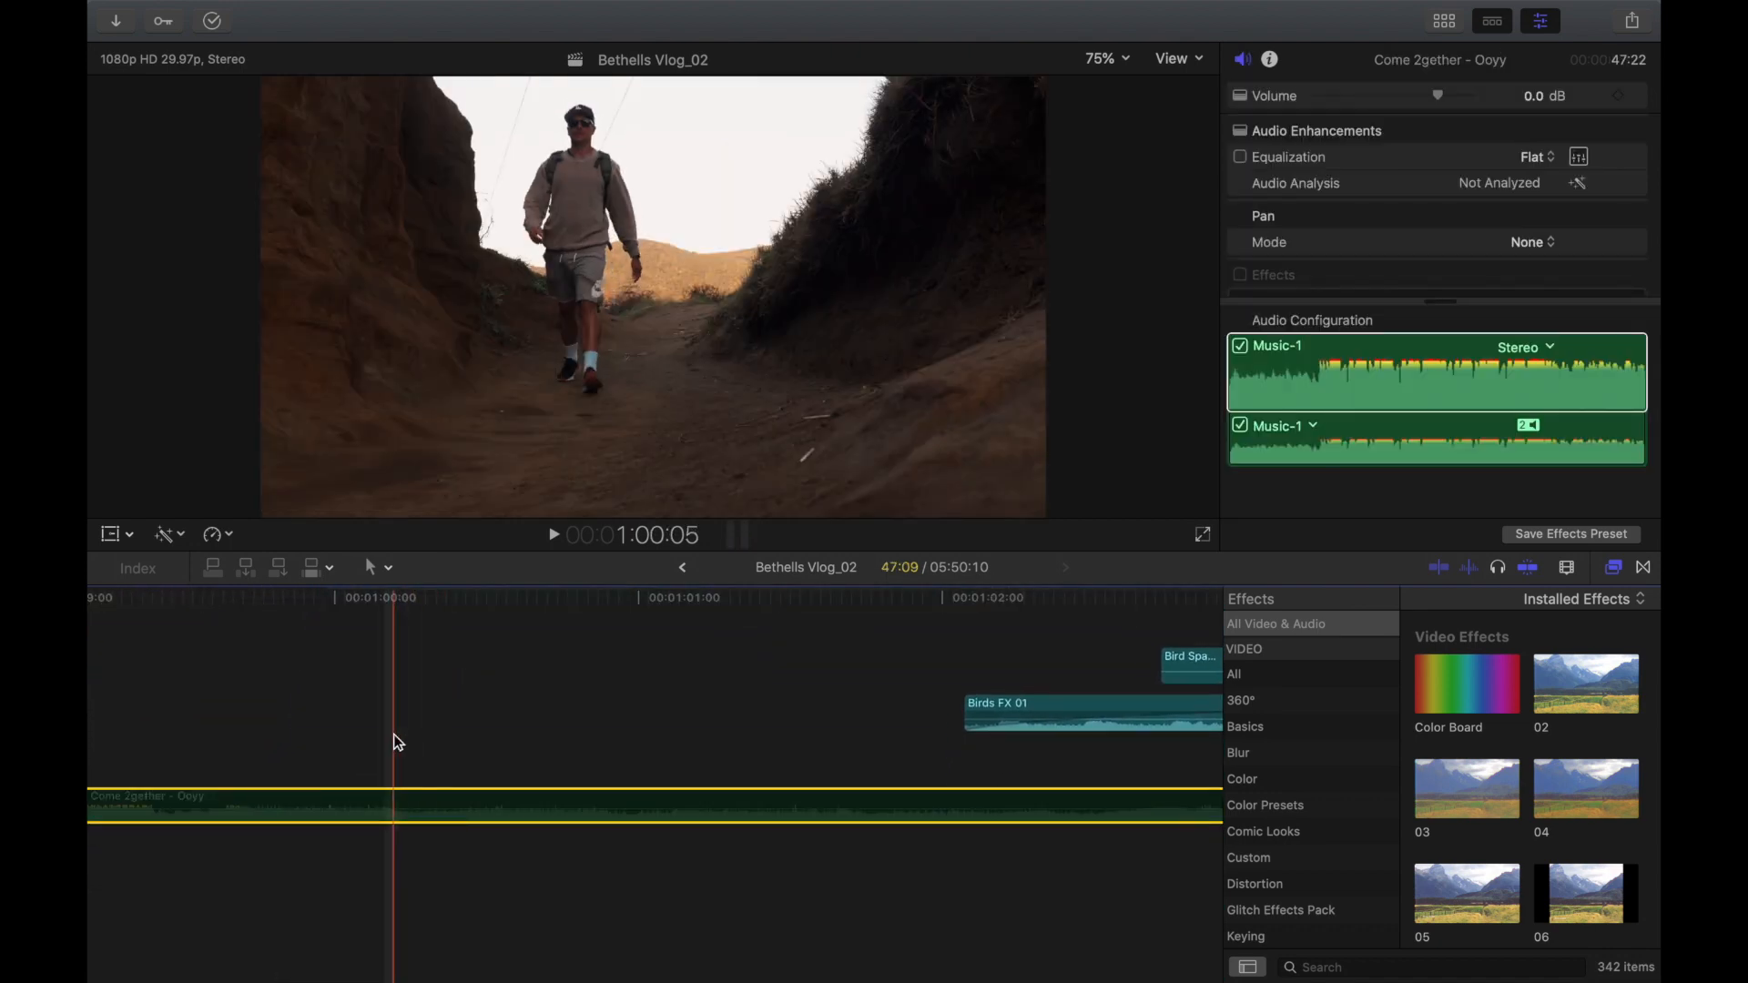
# Step: Play the section without music to listen to the Forest 01, Wind 8, Bird Sparrow and Birds FX 01 sound effects
pyautogui.press('space')
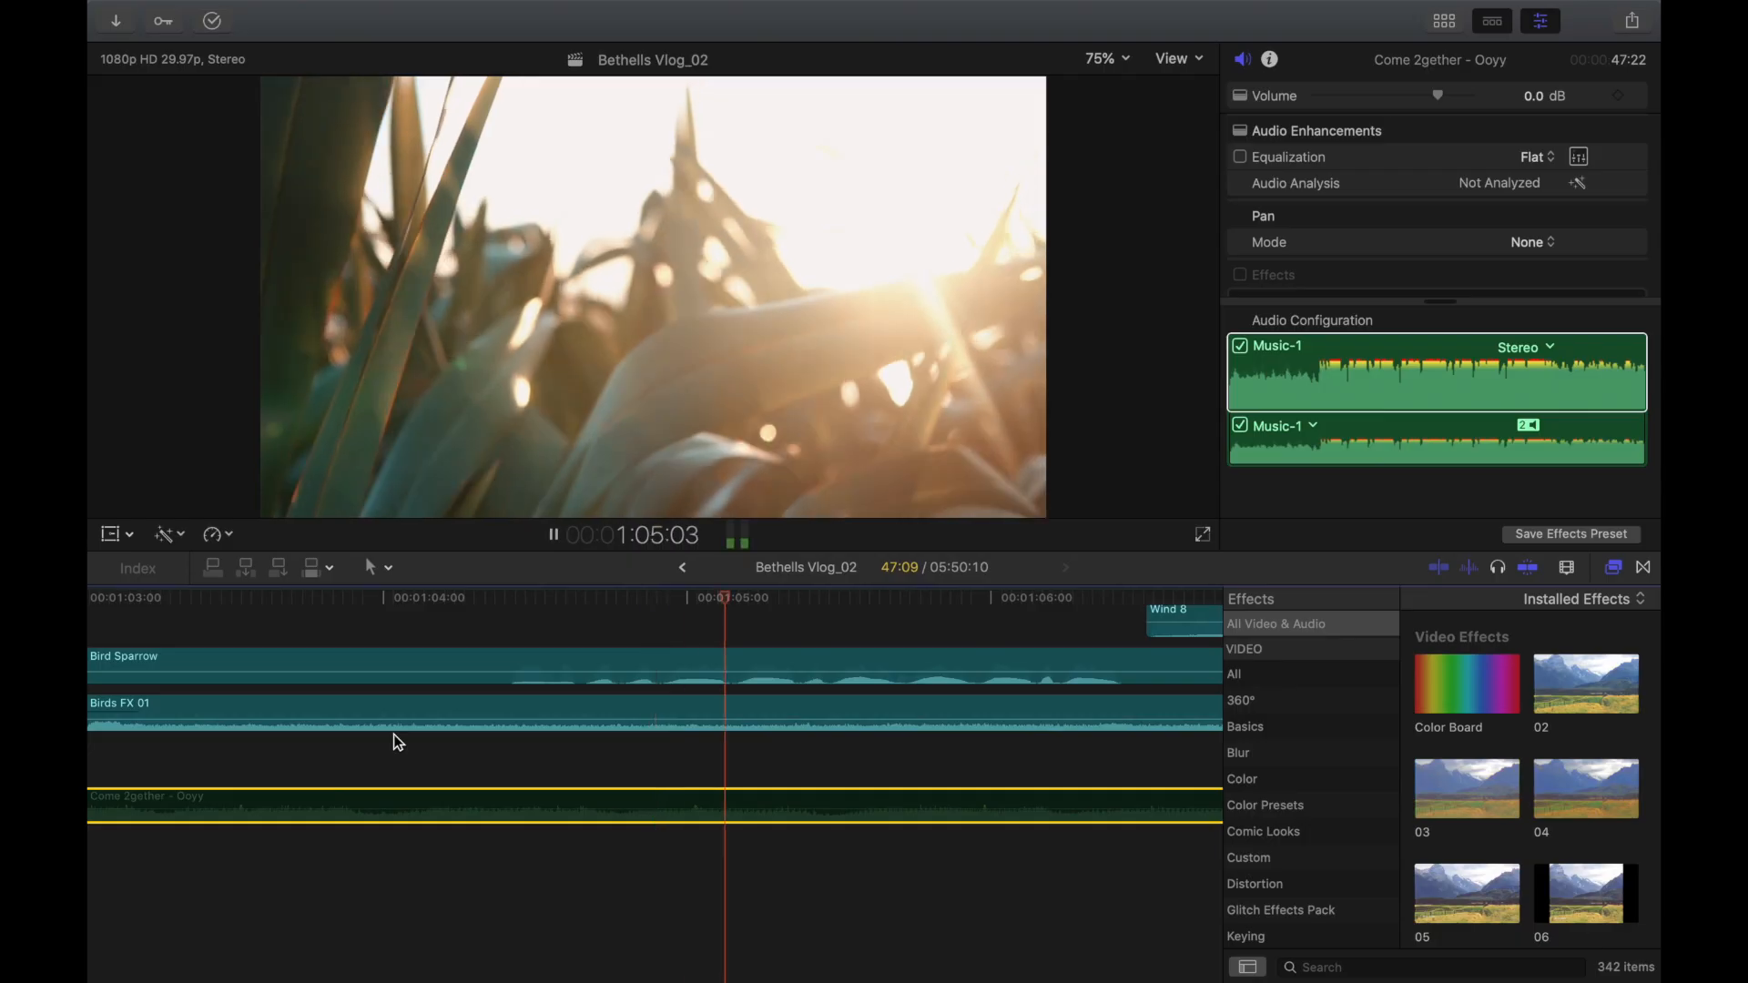
pyautogui.hscroll(10, 398, 742)
pyautogui.scroll(2, 398, 742)
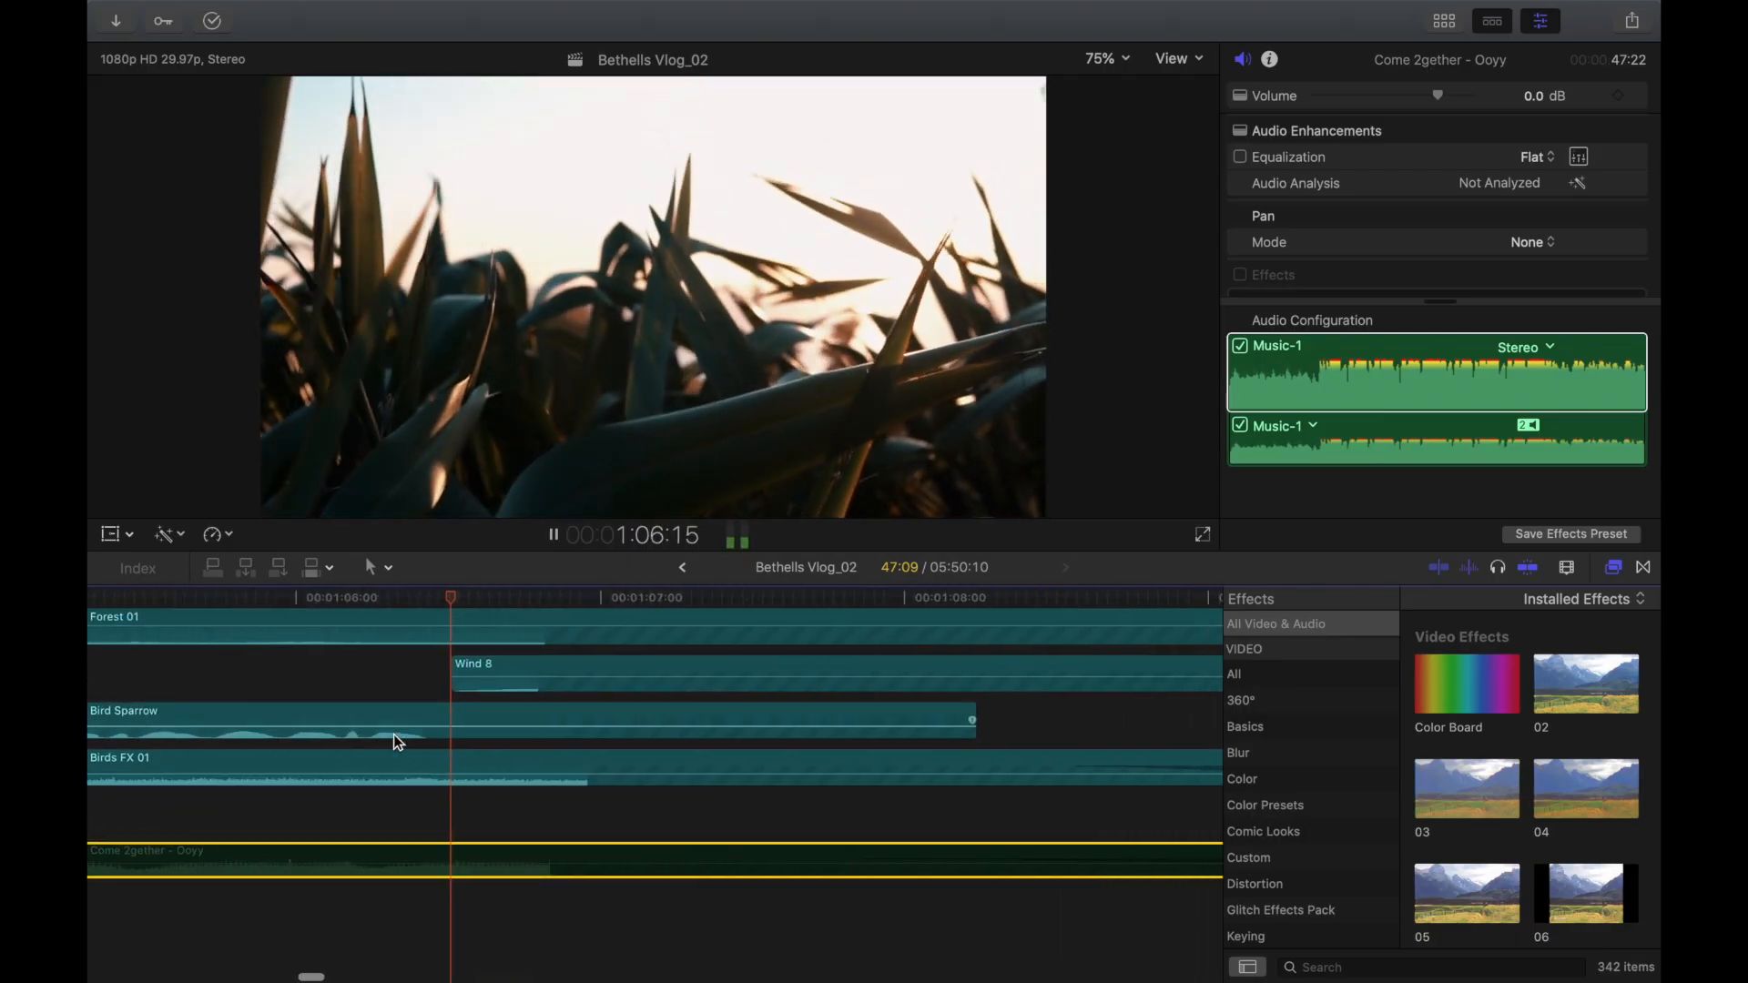
pyautogui.hscroll(5, 393, 734)
pyautogui.hscroll(2, 393, 734)
pyautogui.scroll(-1, 393, 734)
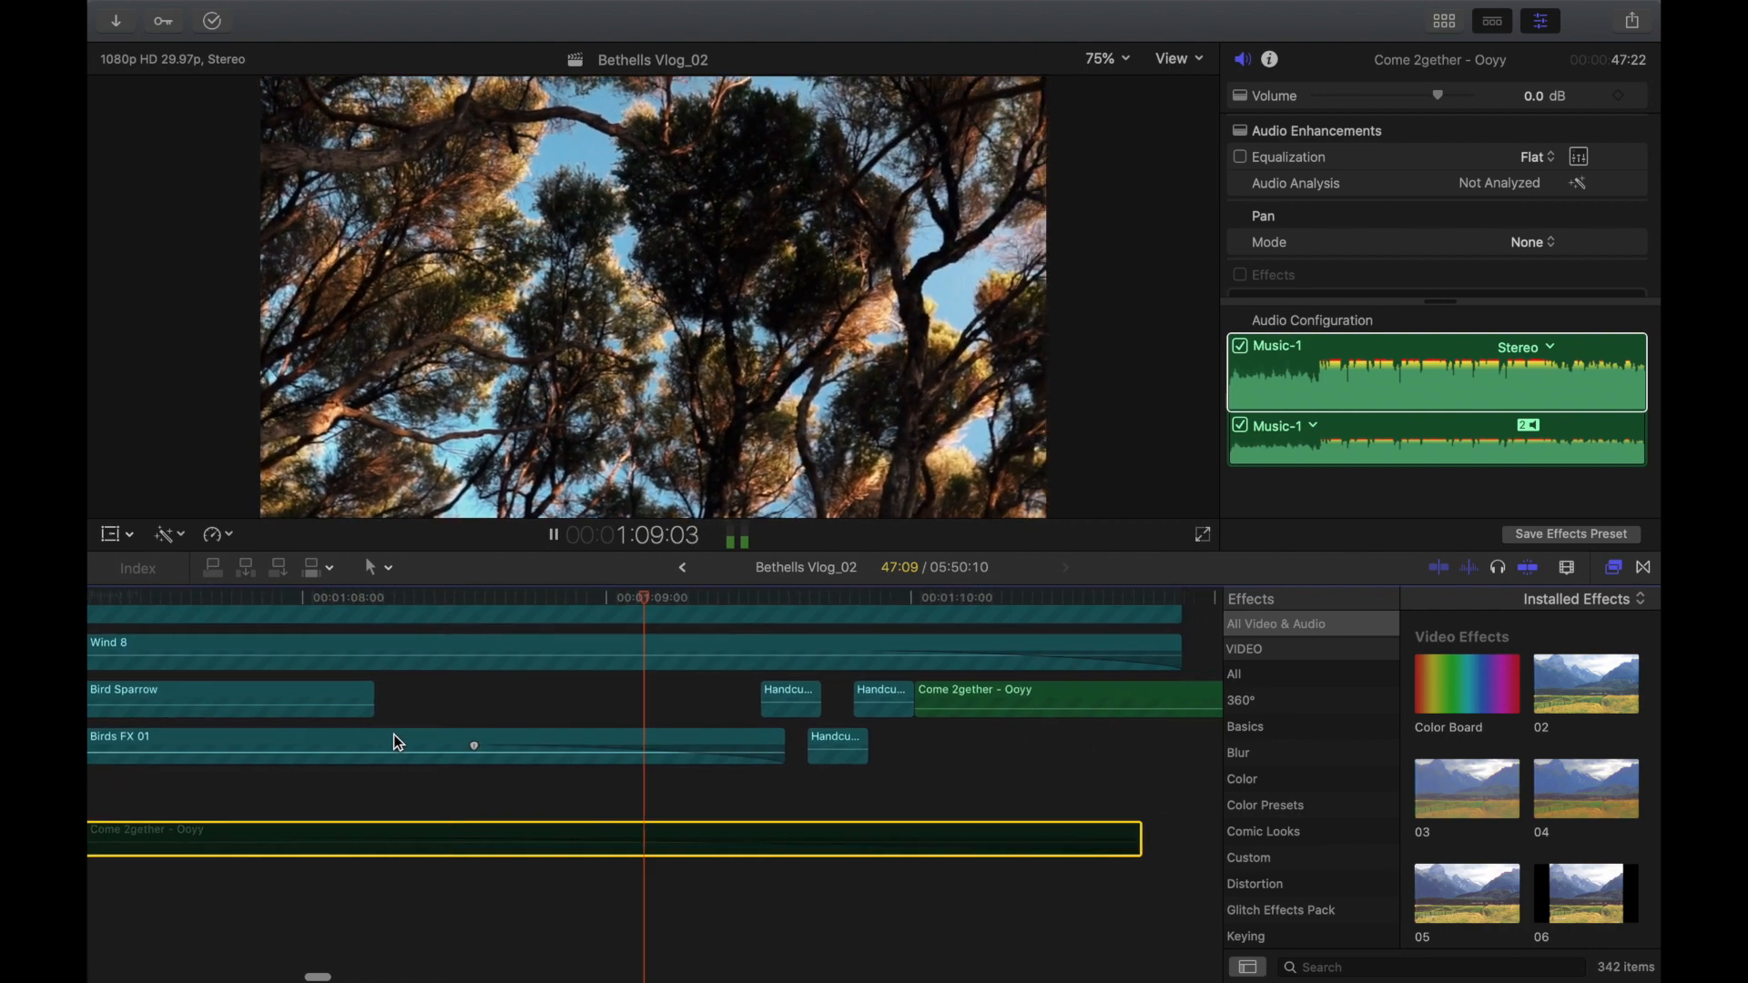
pyautogui.hscroll(4, 393, 734)
pyautogui.scroll(1, 394, 734)
pyautogui.press('space')
# Step: Inspect the stacked, scaled-down C0047 clips before IMG_6880 and the short sound effects beneath them
pyautogui.hscroll(-1, 393, 734)
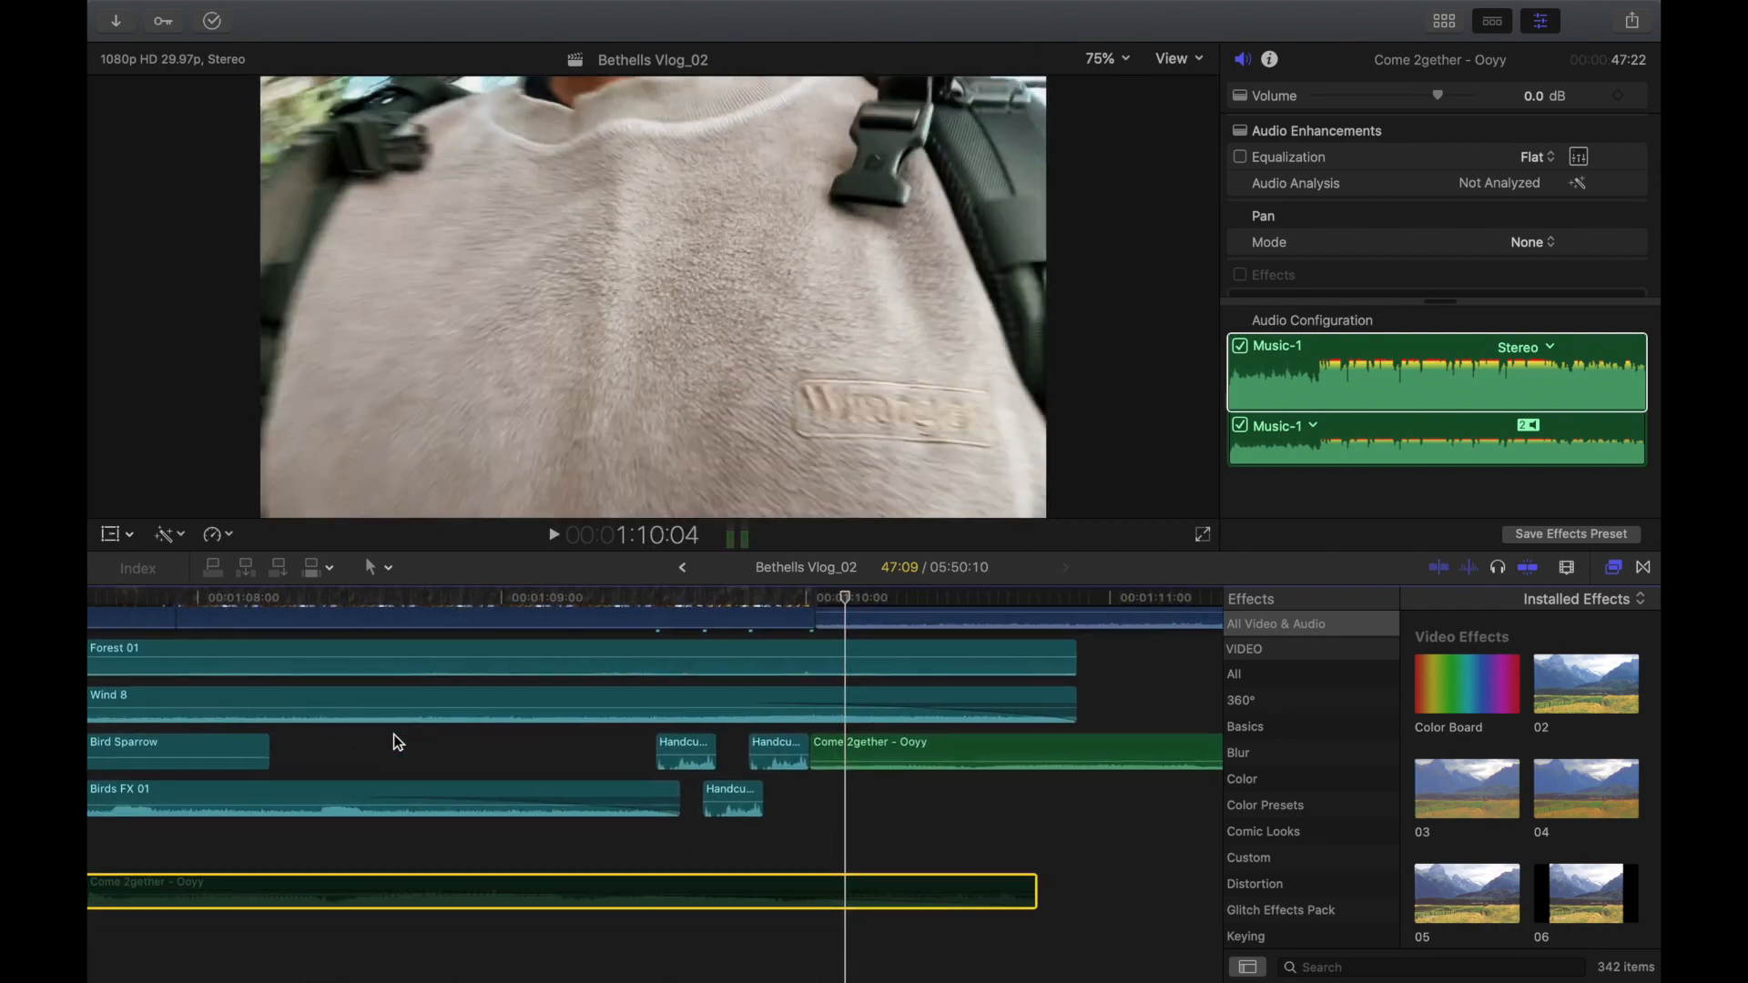
pyautogui.scroll(5, 393, 733)
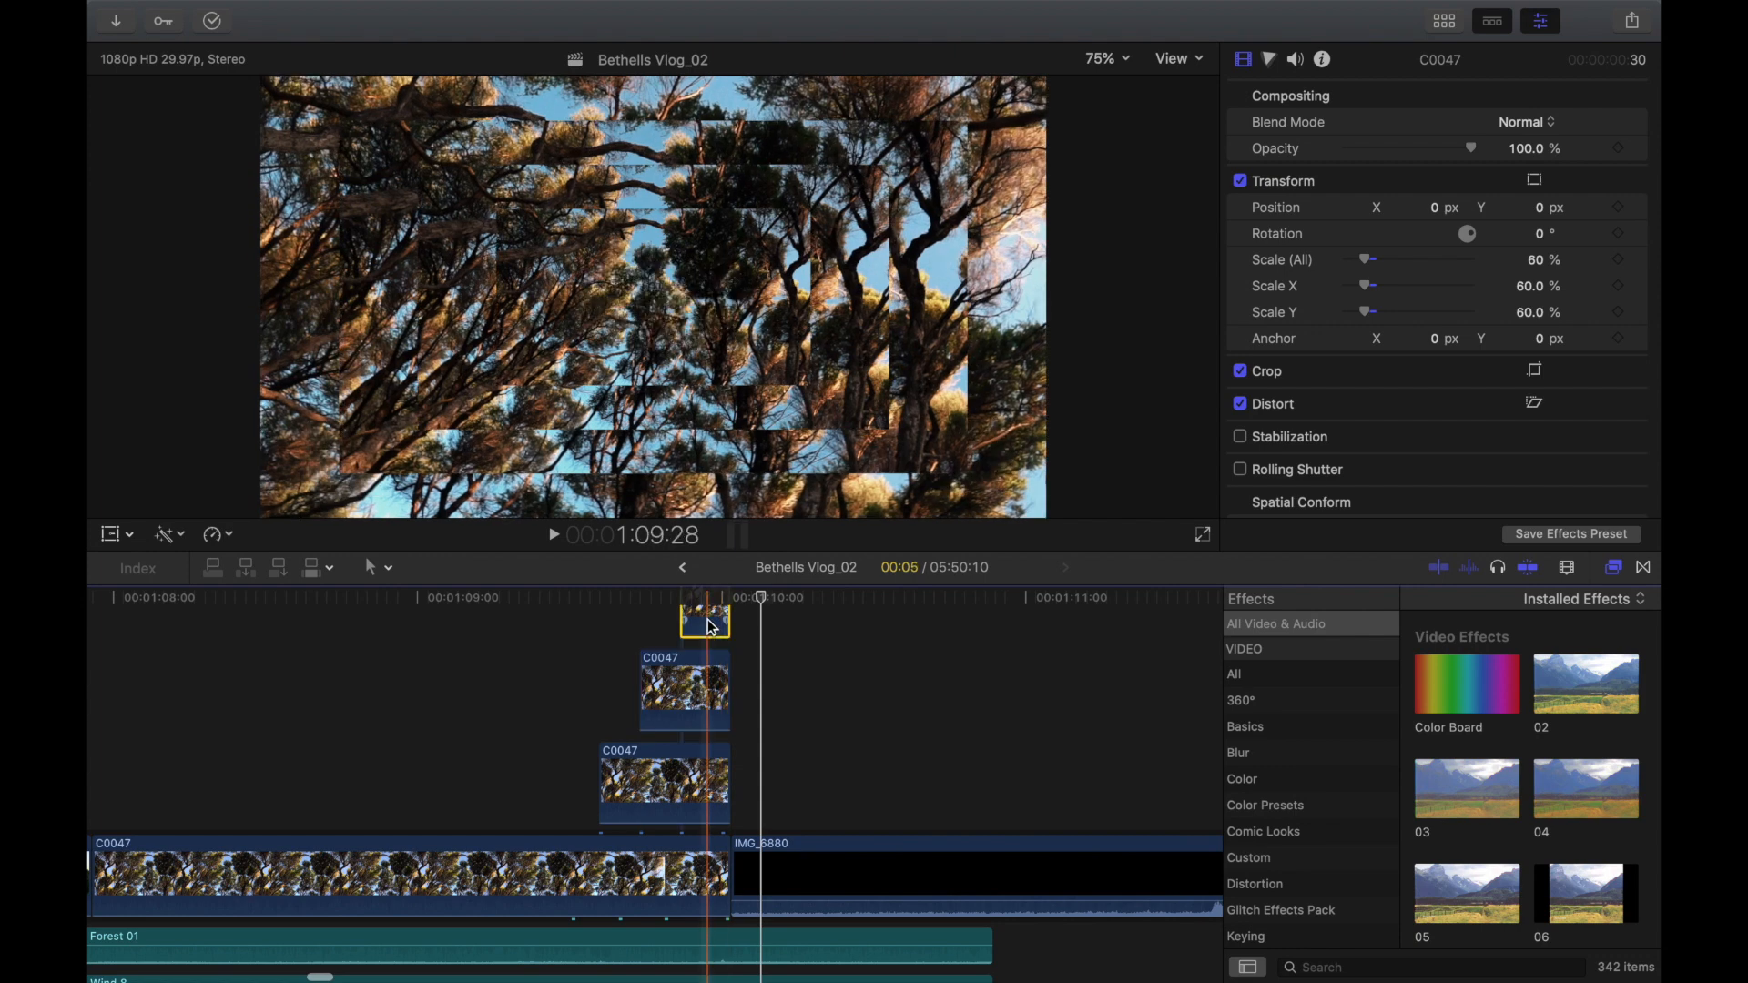
pyautogui.scroll(-3, 710, 624)
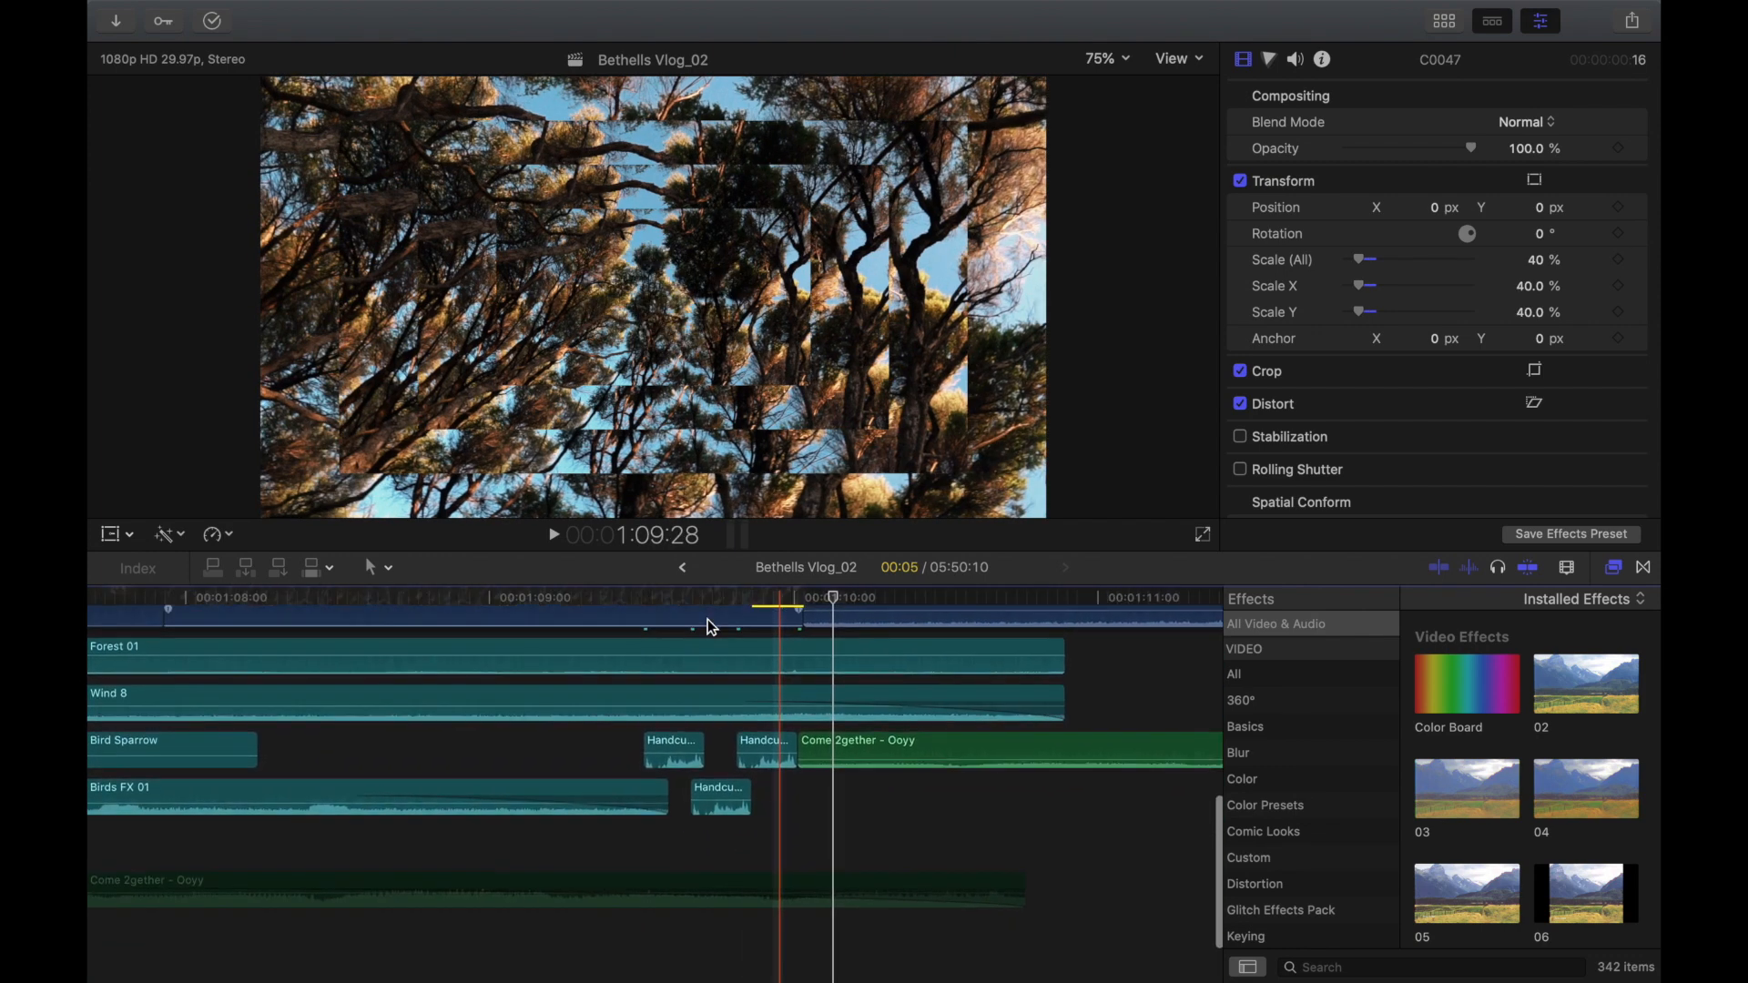
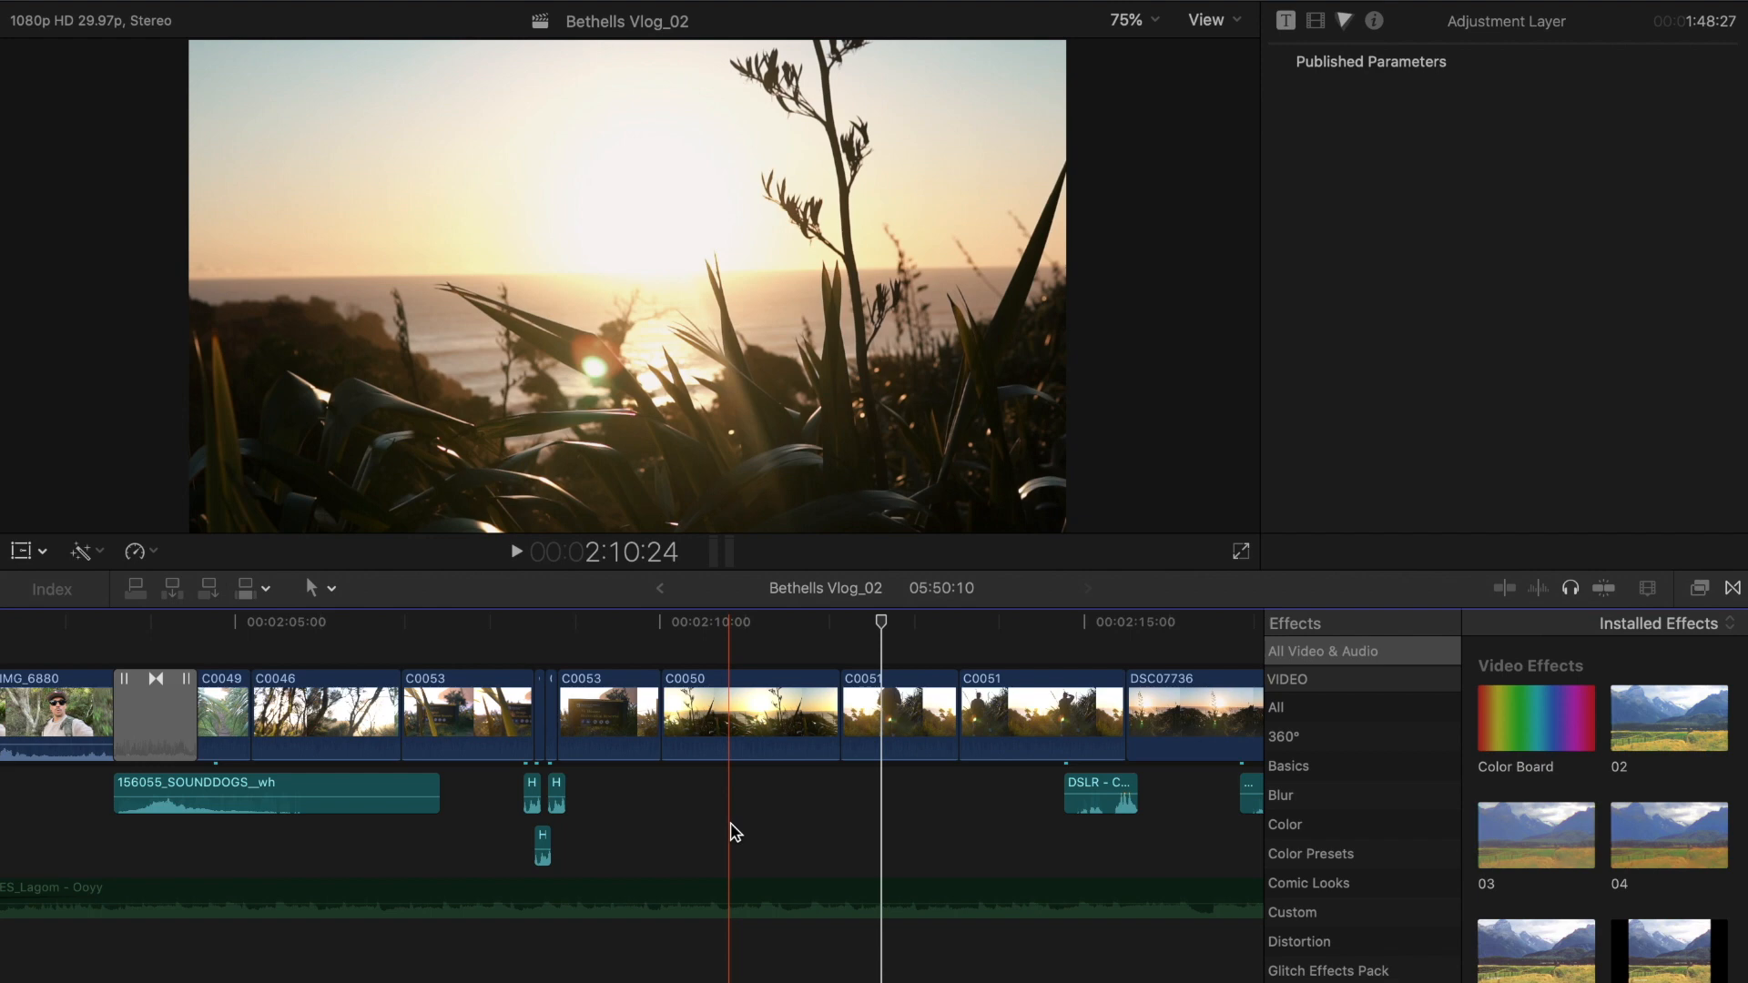
# Step: Review the photo clips DSC07736 and DSC07741 together with the DSLR sound effects placed under their cuts
pyautogui.hscroll(5, 731, 825)
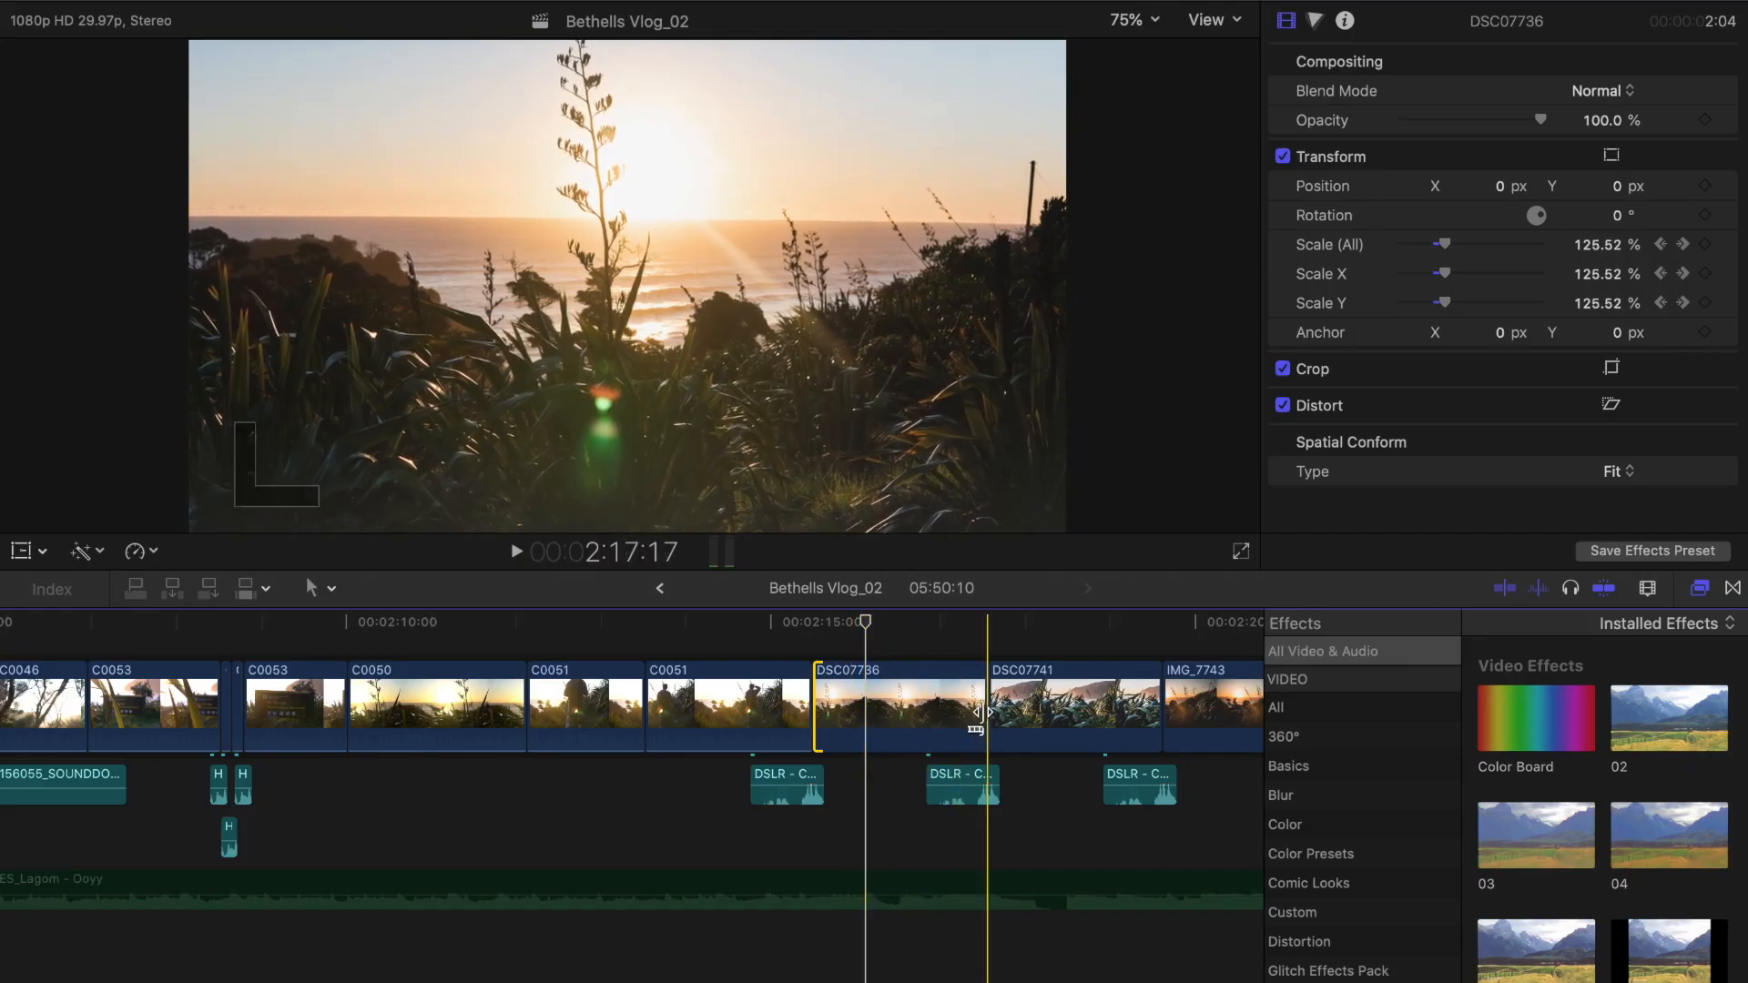
pyautogui.click(713, 818)
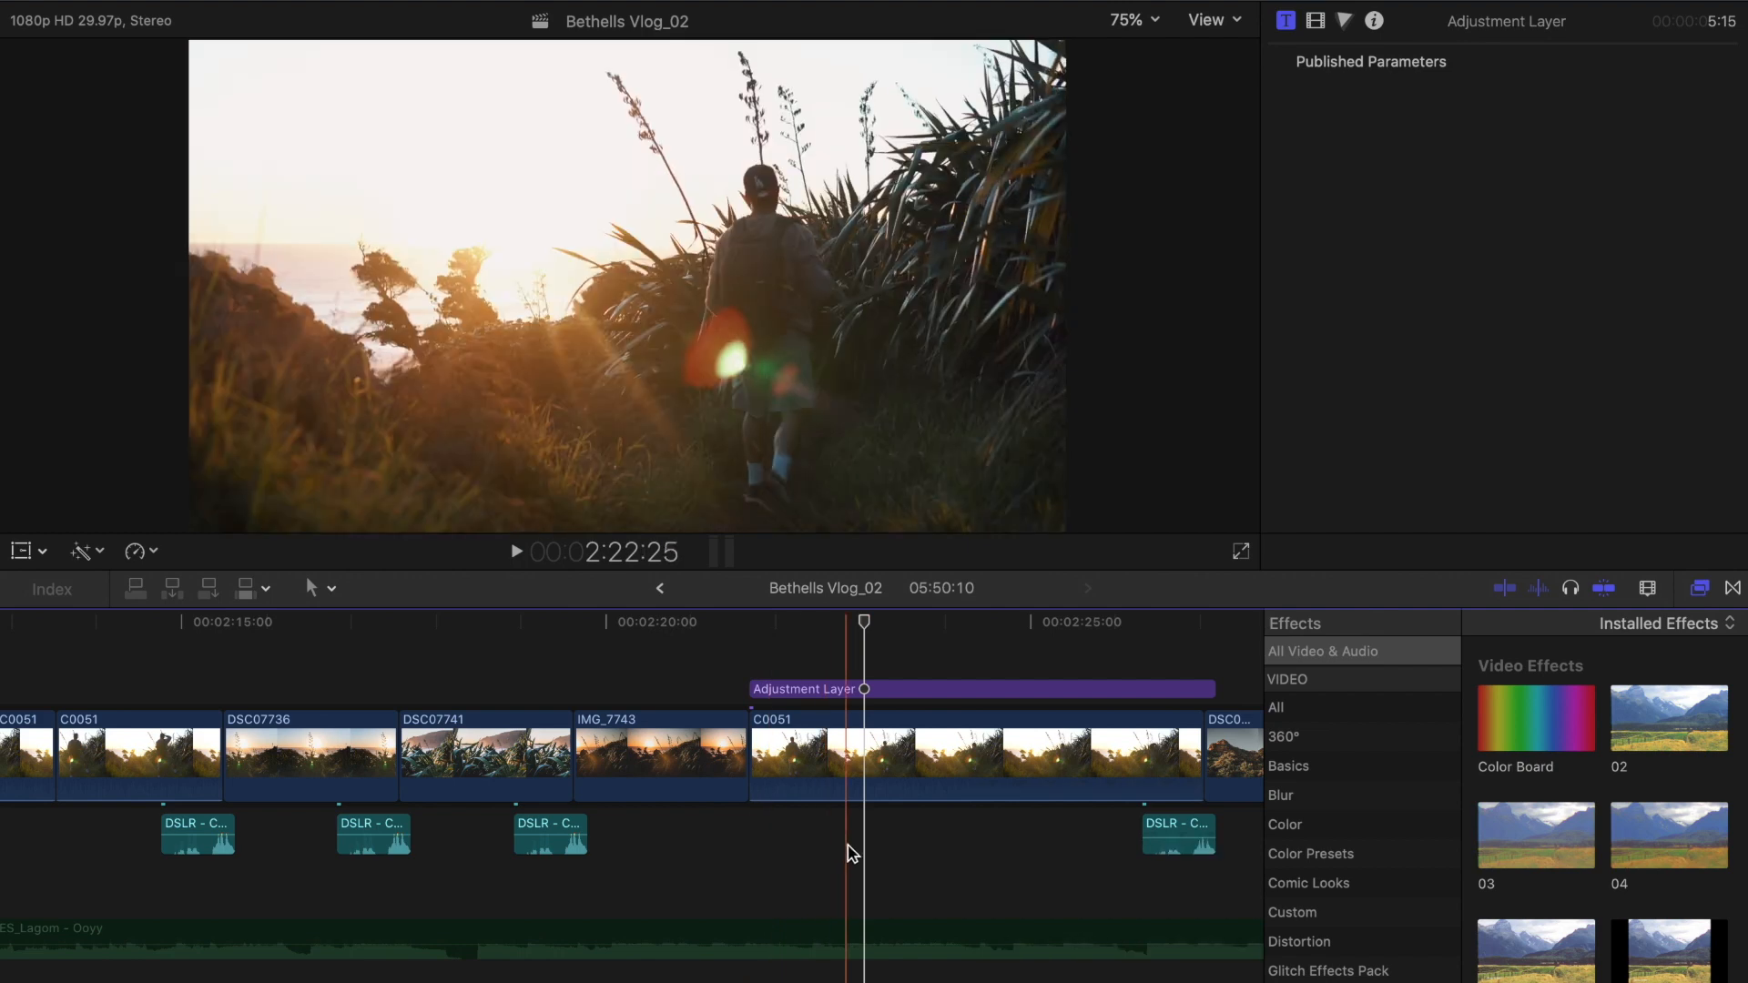
# Step: Re-enable the ES_Lagom - Ooyy music track and play the section around clip C0051
pyautogui.hscroll(3, 847, 854)
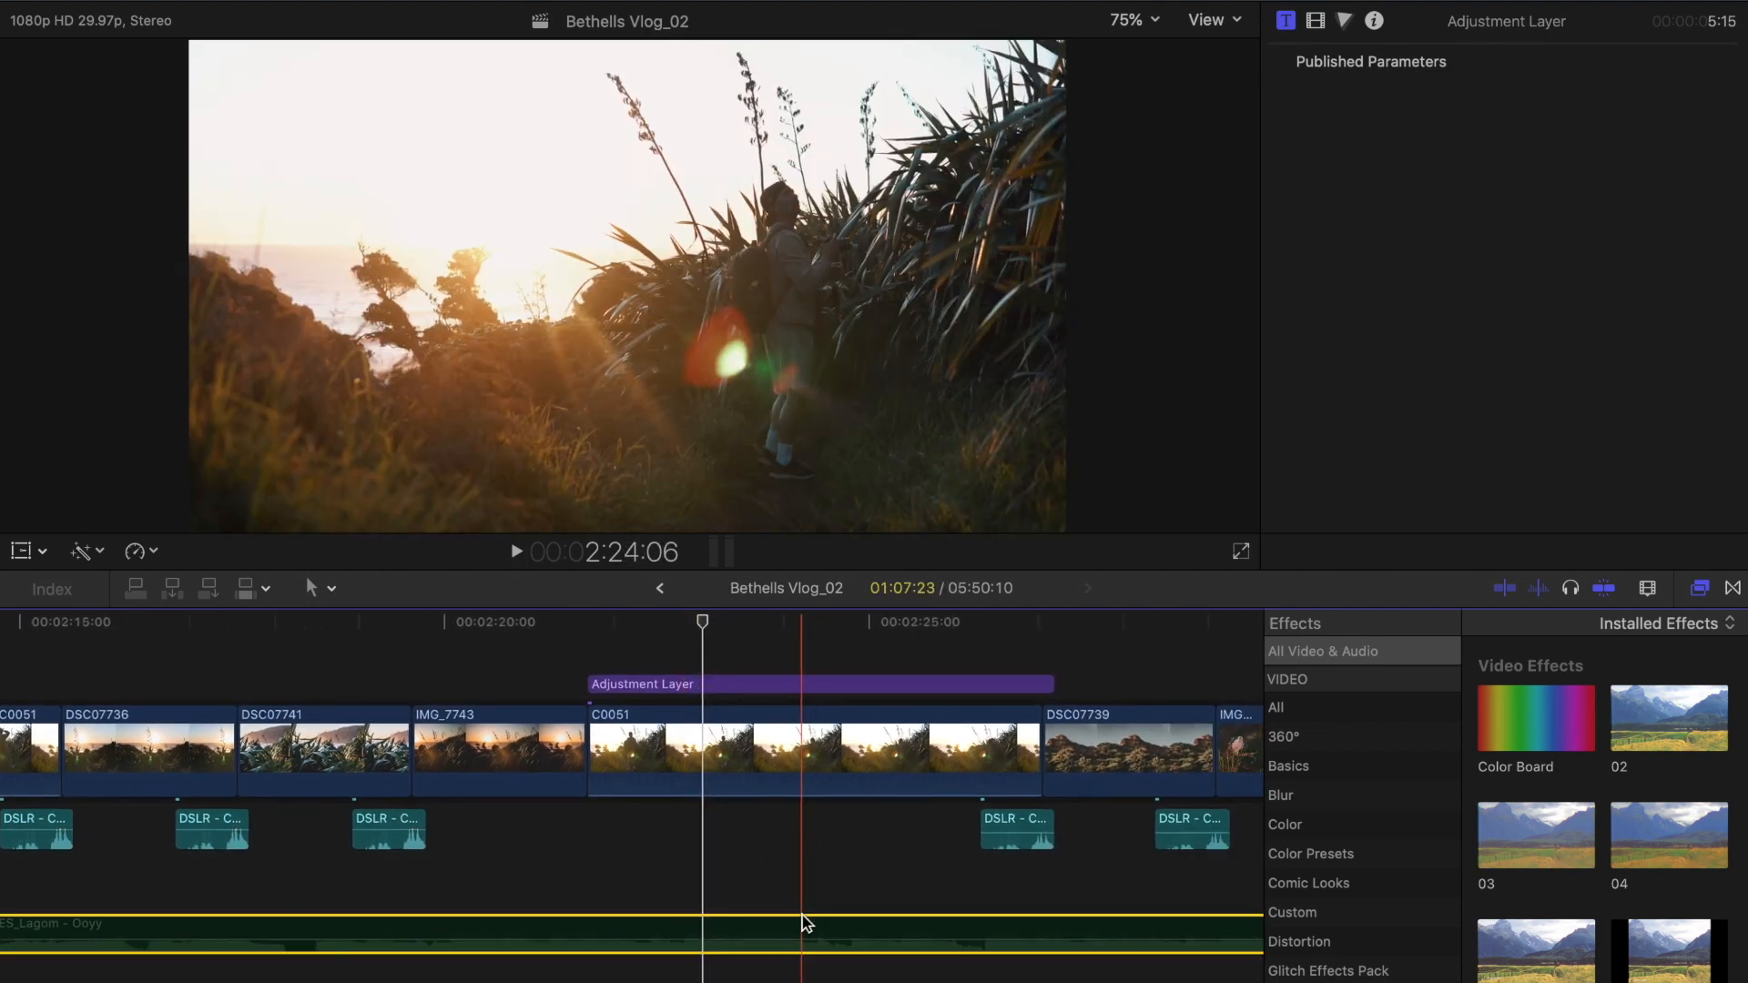
pyautogui.click(805, 924)
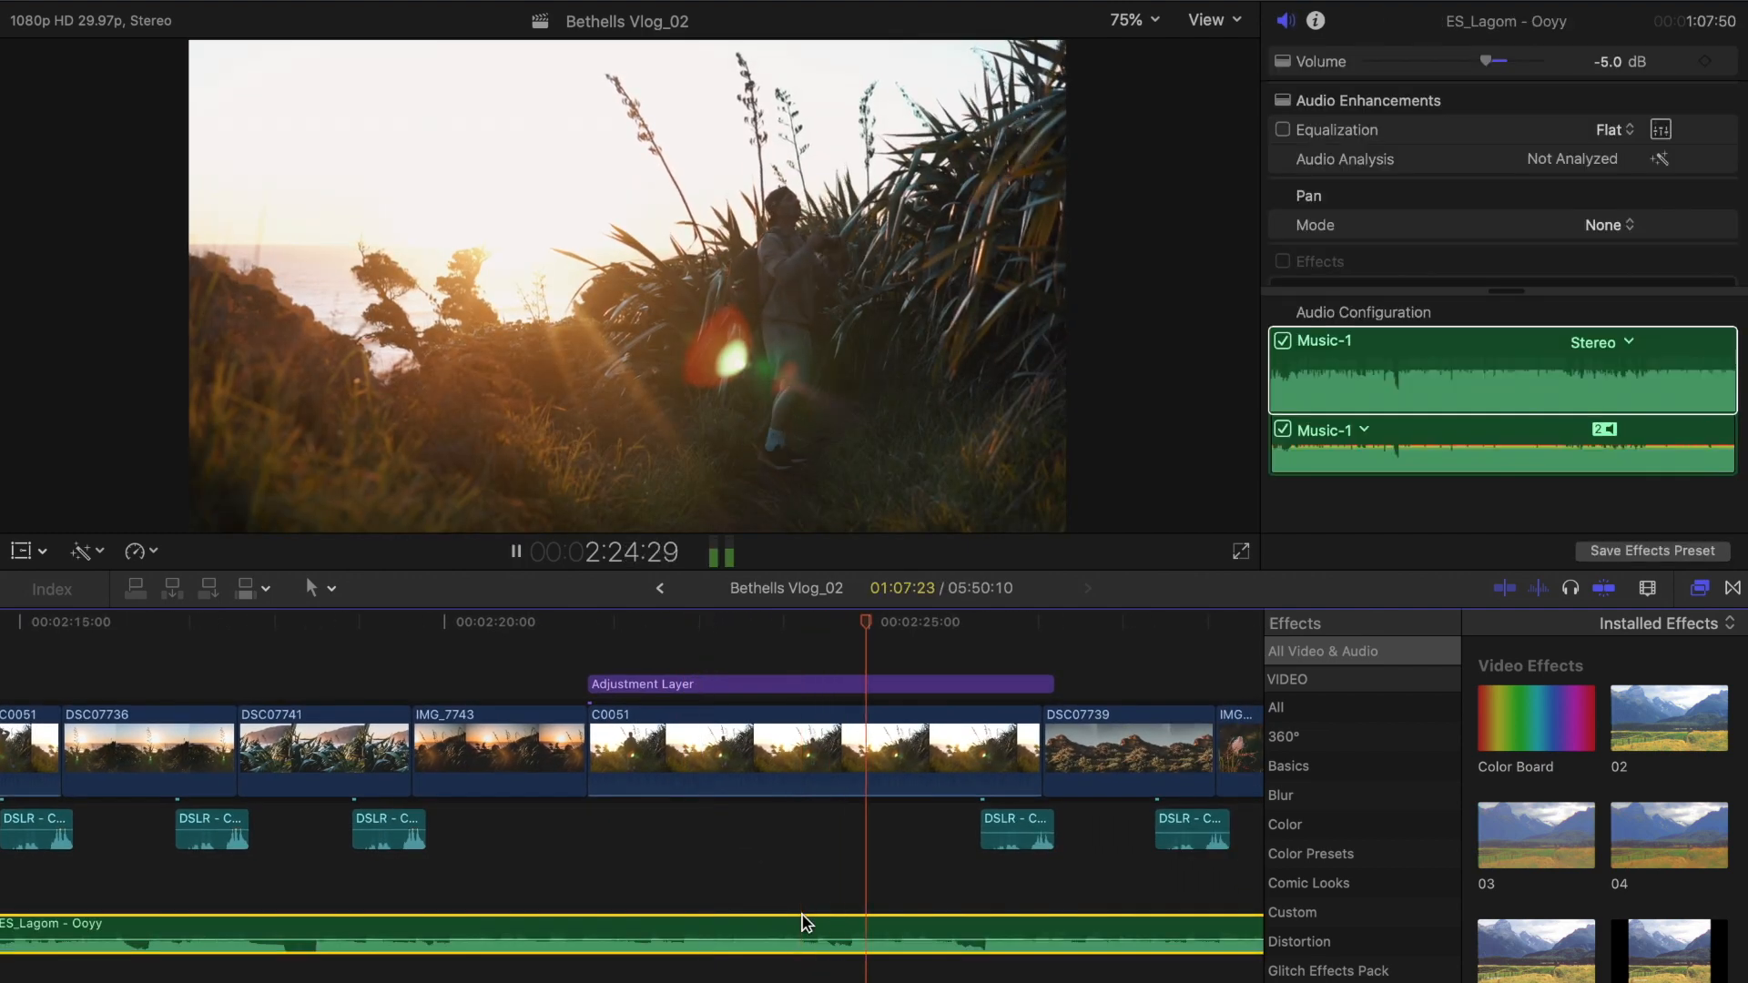
# Step: Play on from clip C0051 through the photo clips DSC07739 and IMG_7741 with their DSLR sound effects
pyautogui.hscroll(6, 805, 921)
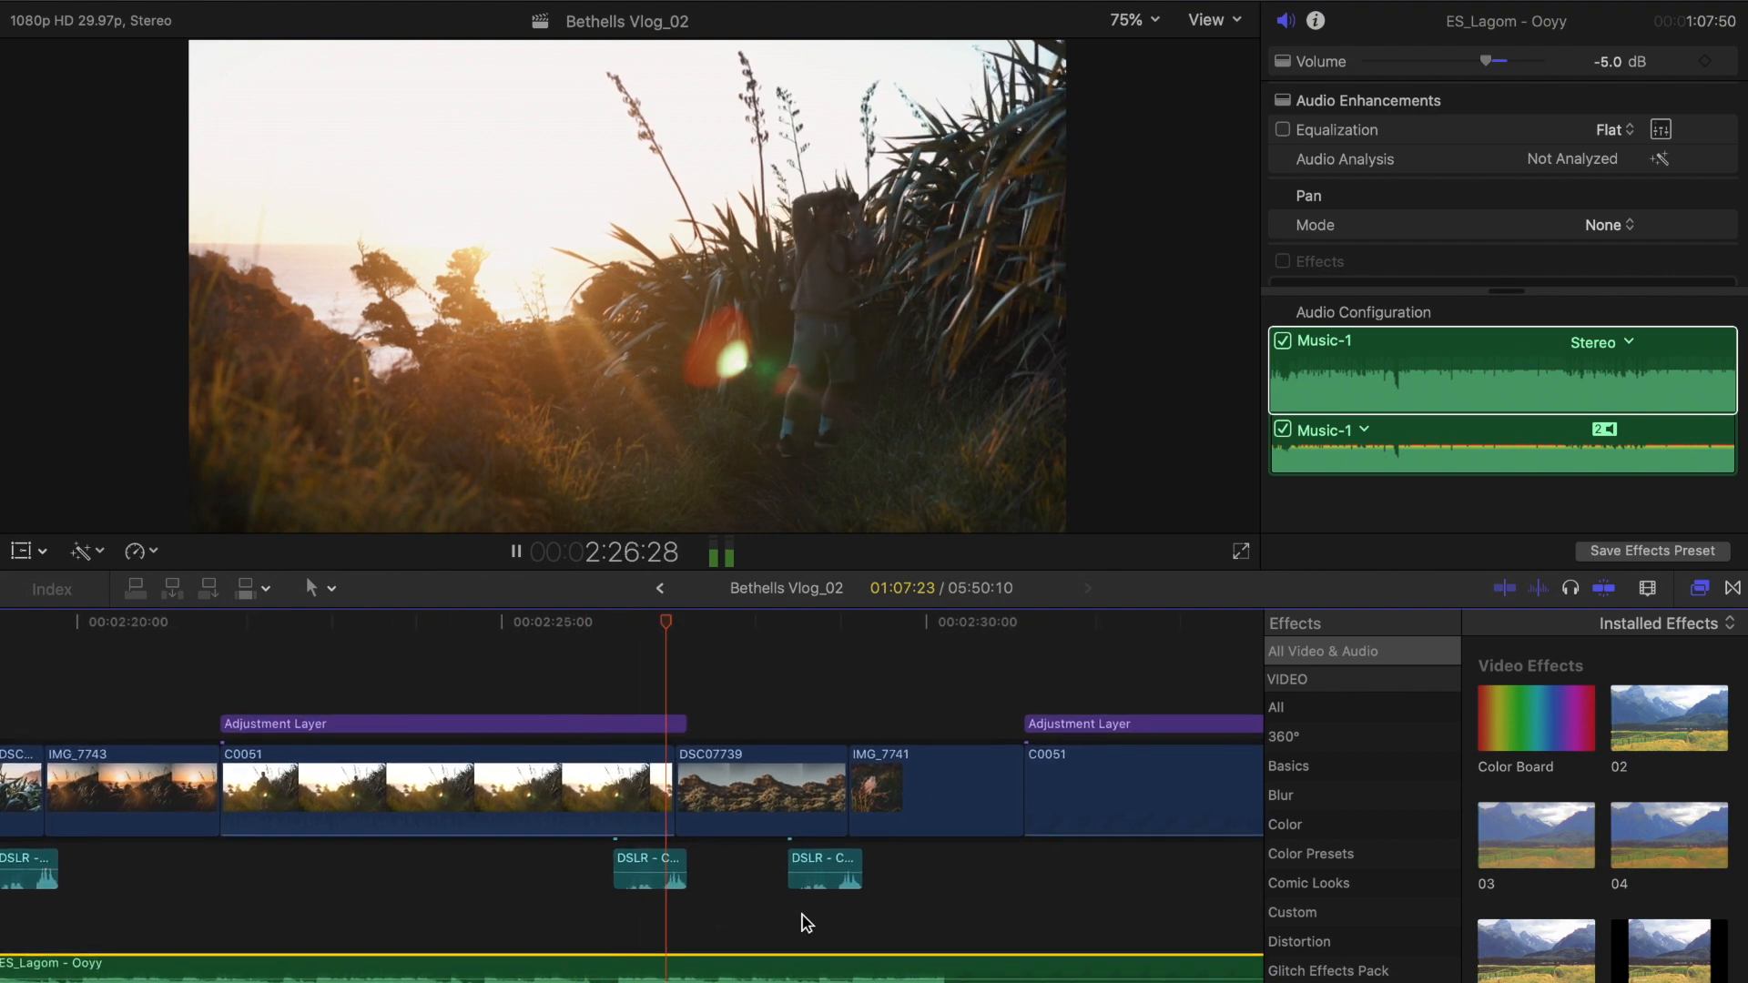
pyautogui.hscroll(4, 805, 923)
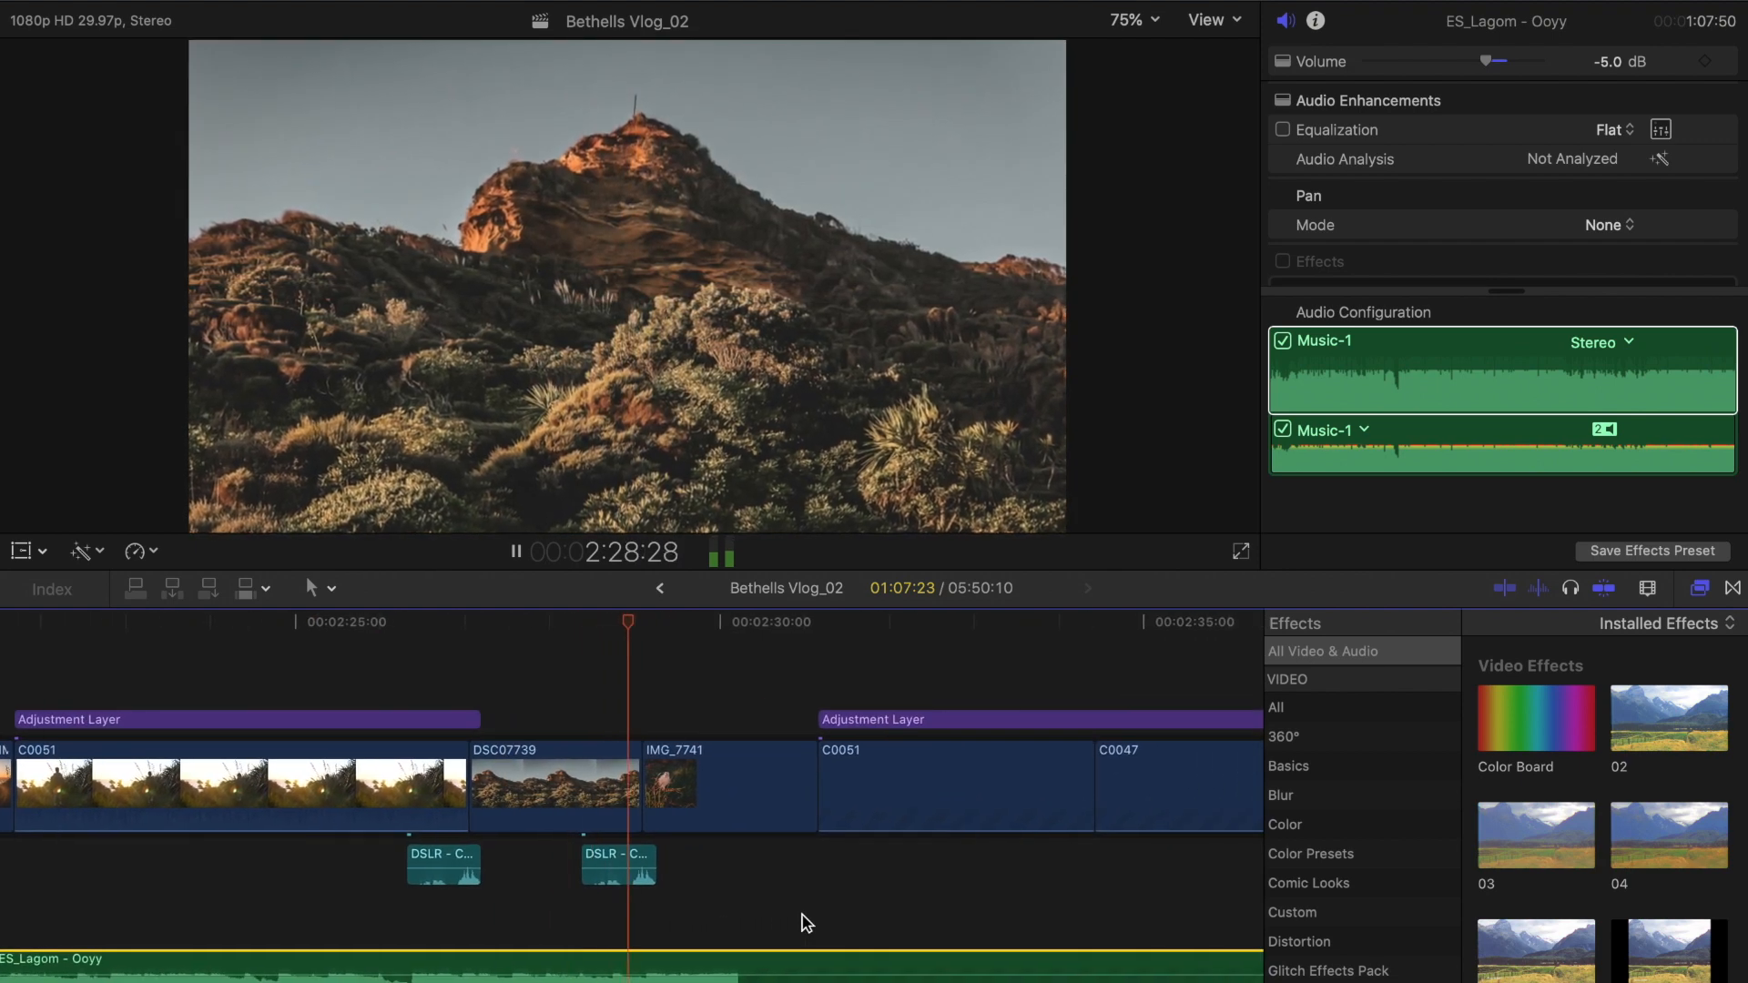
pyautogui.hscroll(10, 805, 922)
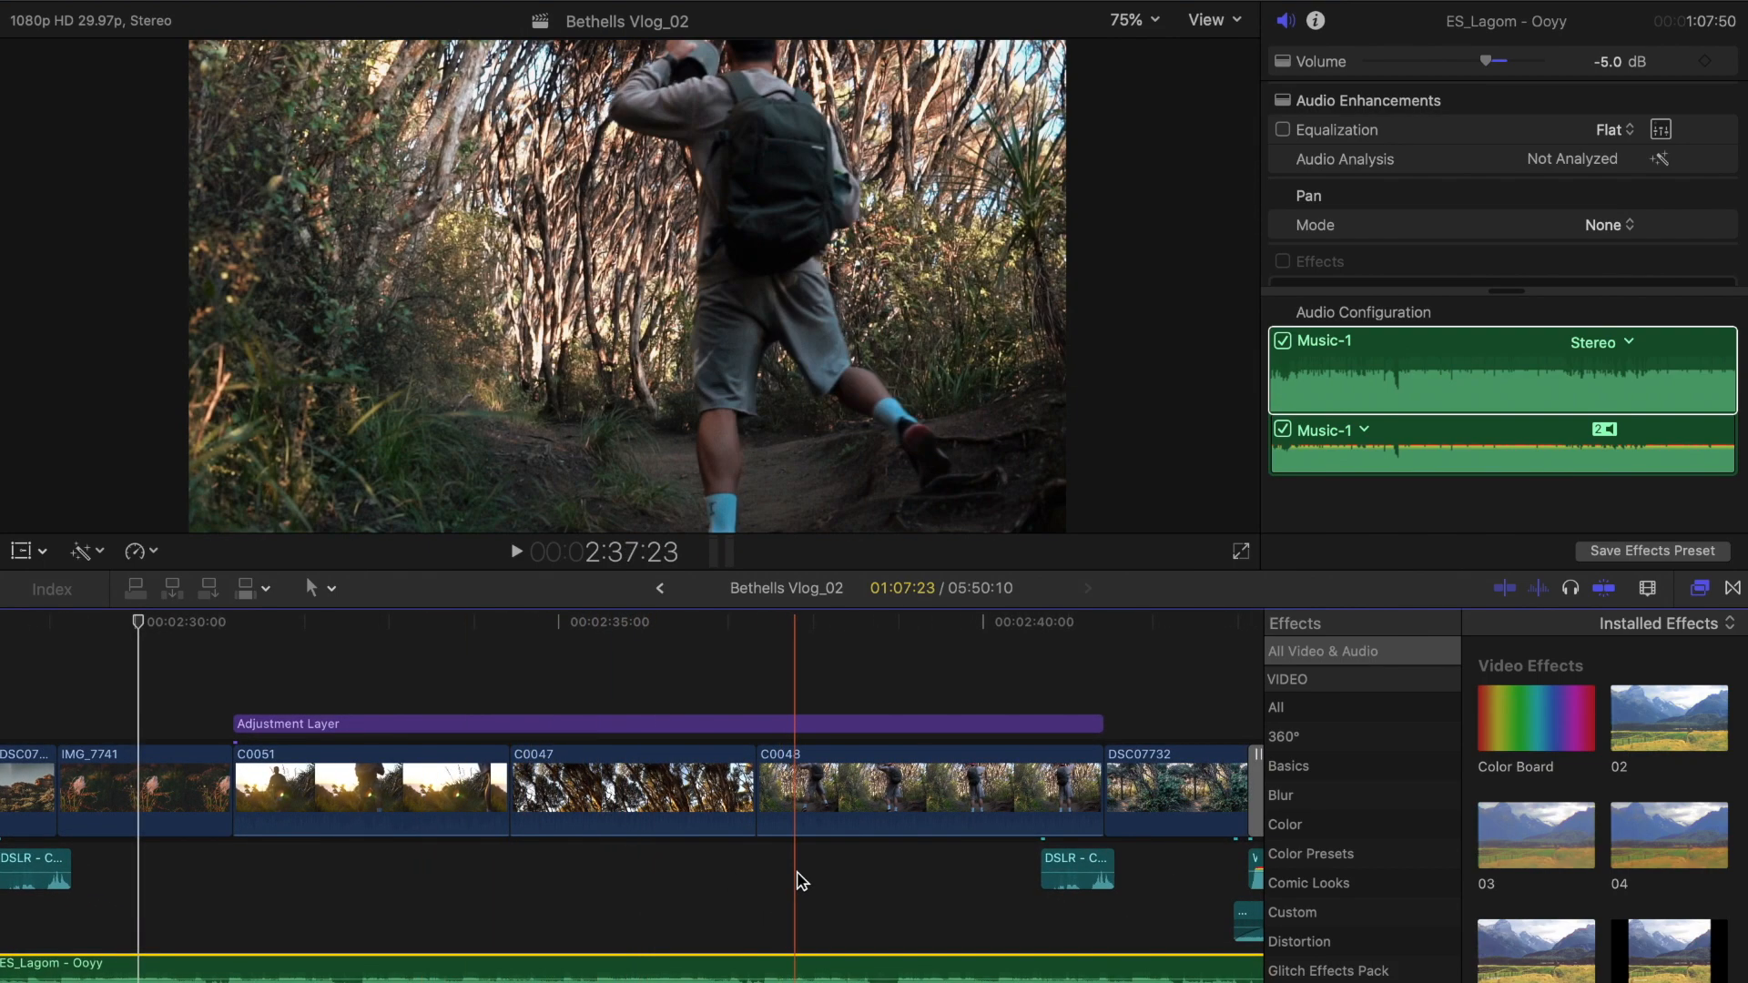
# Step: Play from C0048 through DSC07732 into C0052 without music to hear the DSLR, Woosh_Bass and Wind 8 sound effects
pyautogui.hscroll(5, 799, 882)
pyautogui.hscroll(2, 802, 881)
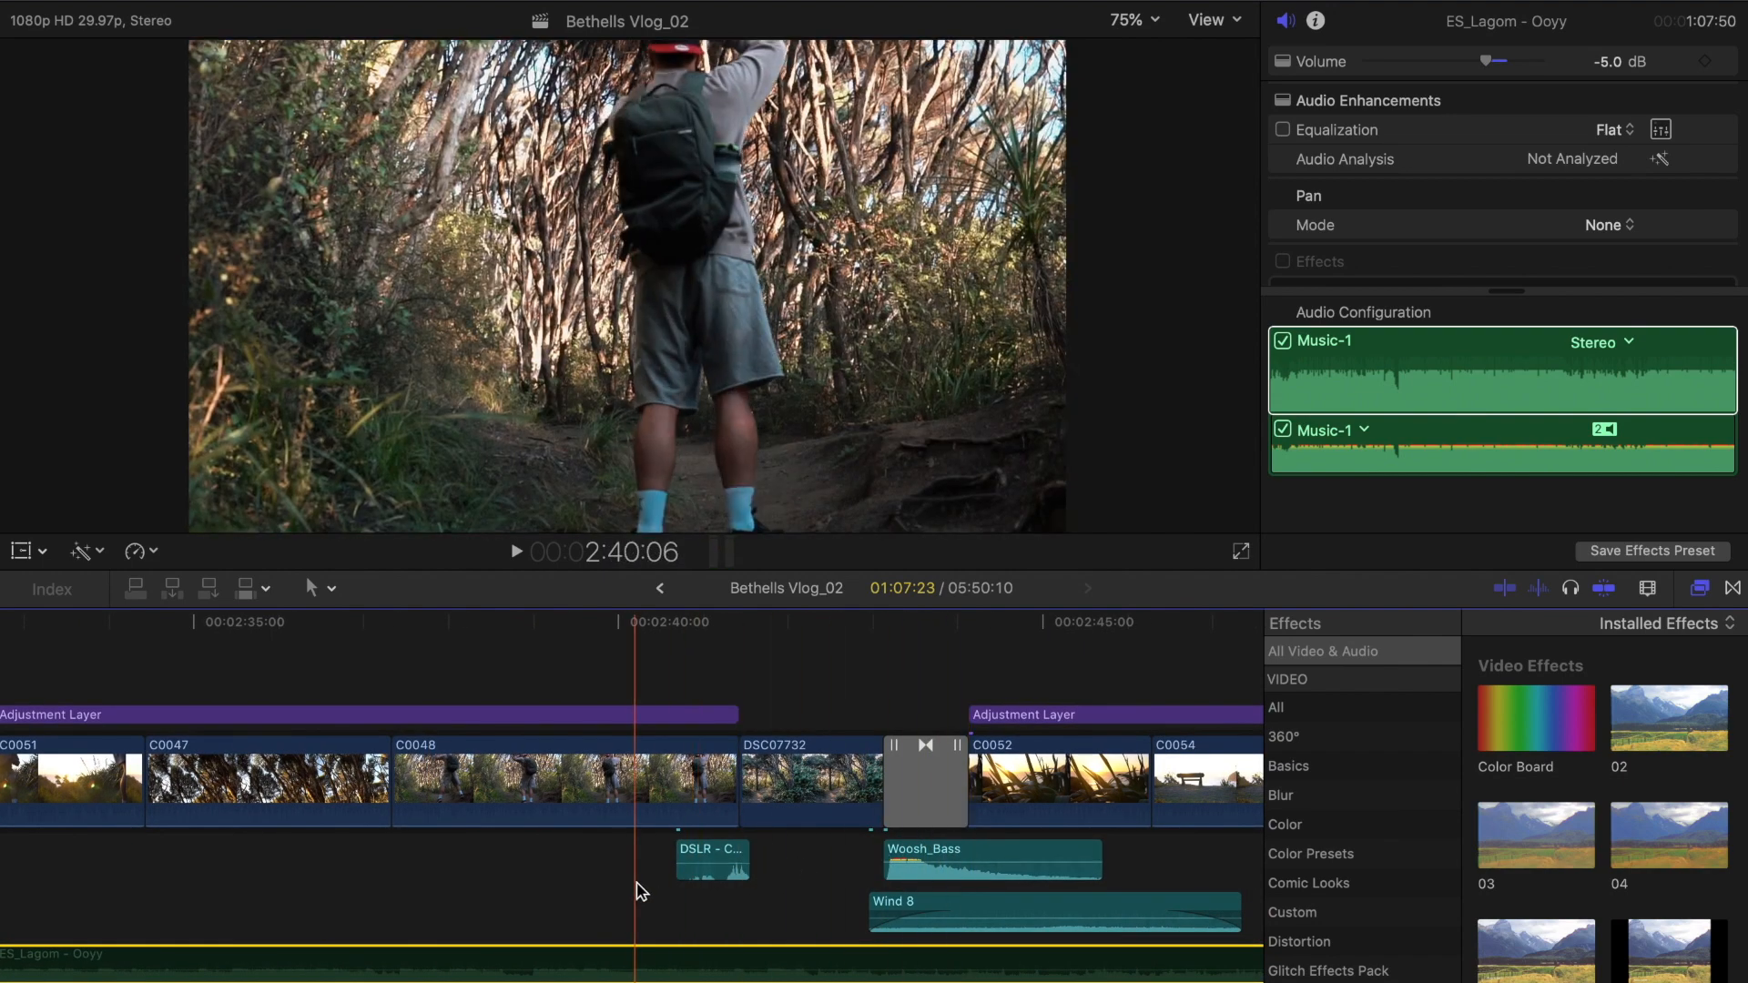
pyautogui.click(637, 890)
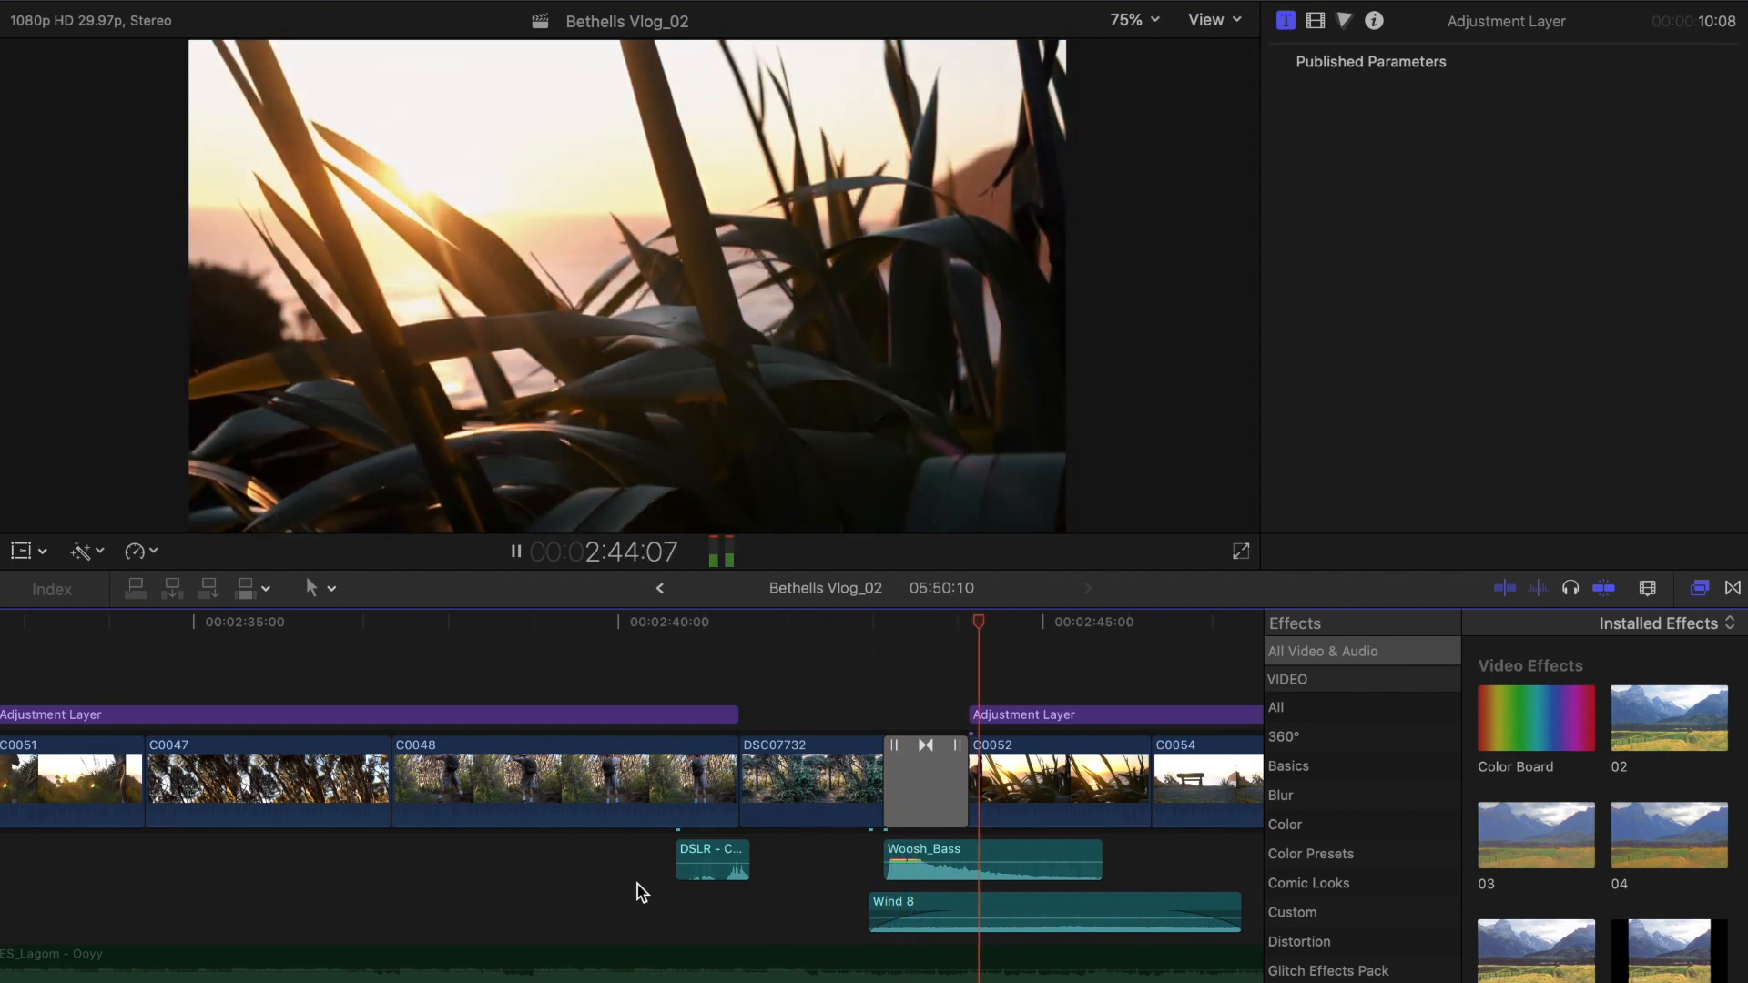
pyautogui.press('space')
# Step: Re-enable the ES_Lagom - Ooyy music and play the DSC07732 to C0054 section with the sound effects
pyautogui.hscroll(5, 638, 888)
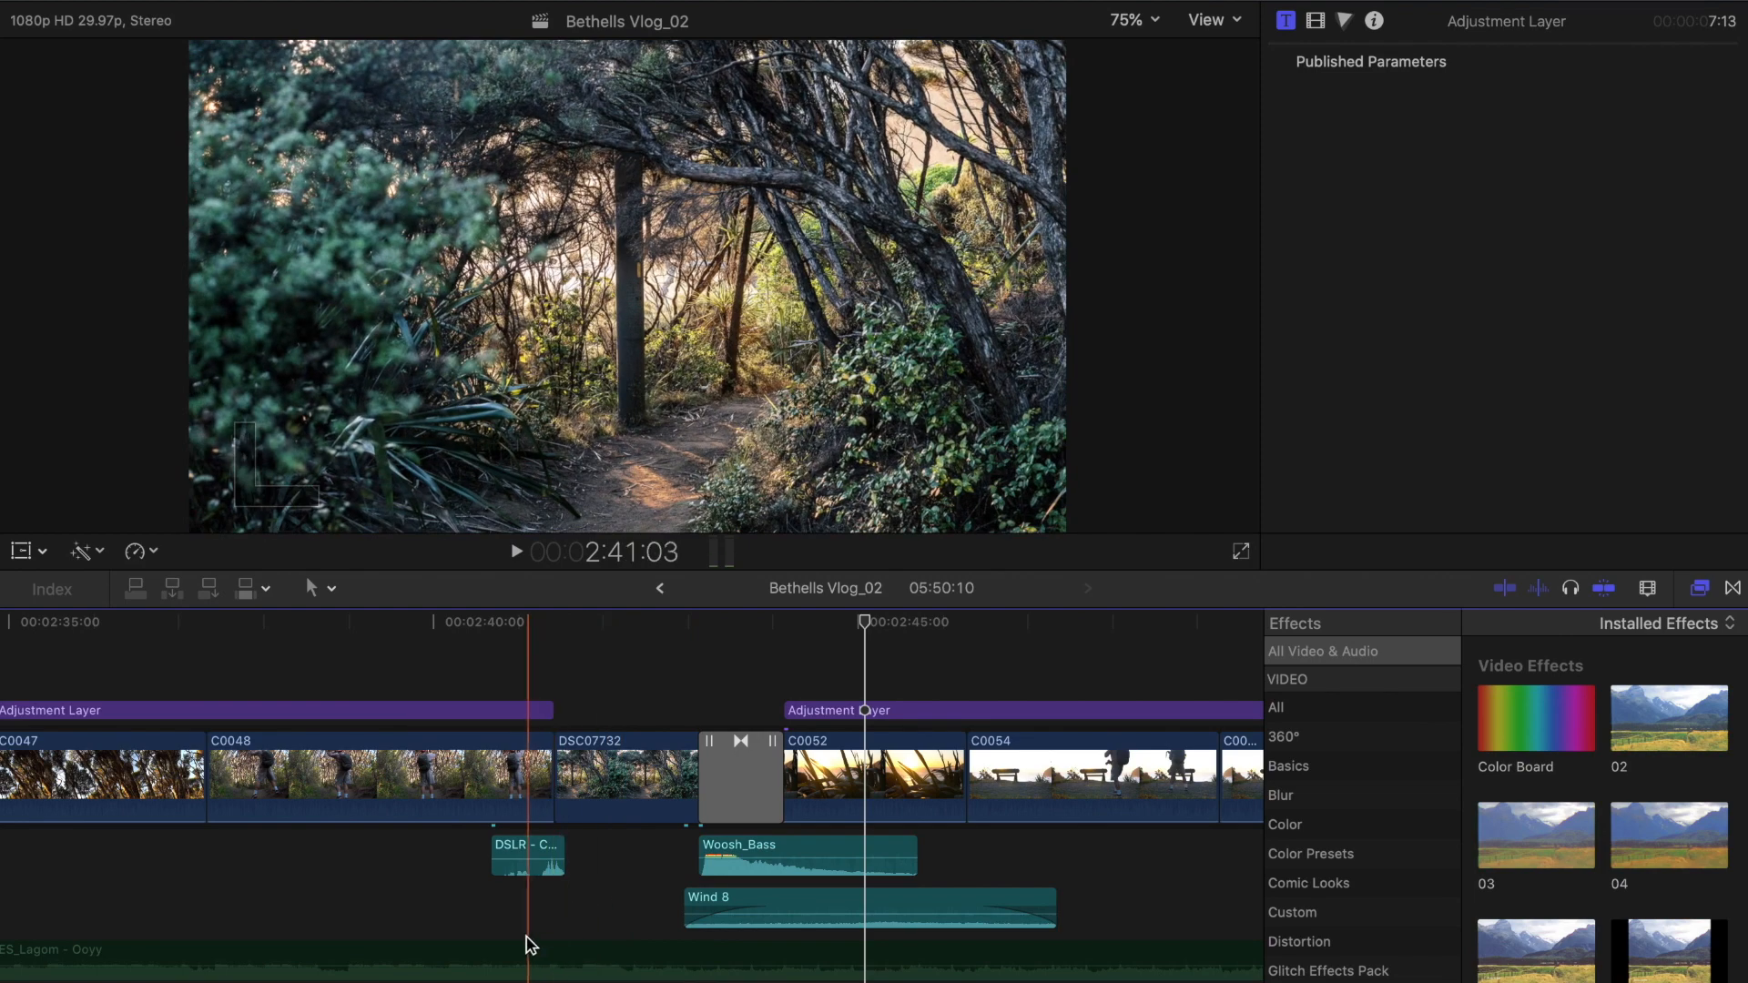
pyautogui.click(524, 949)
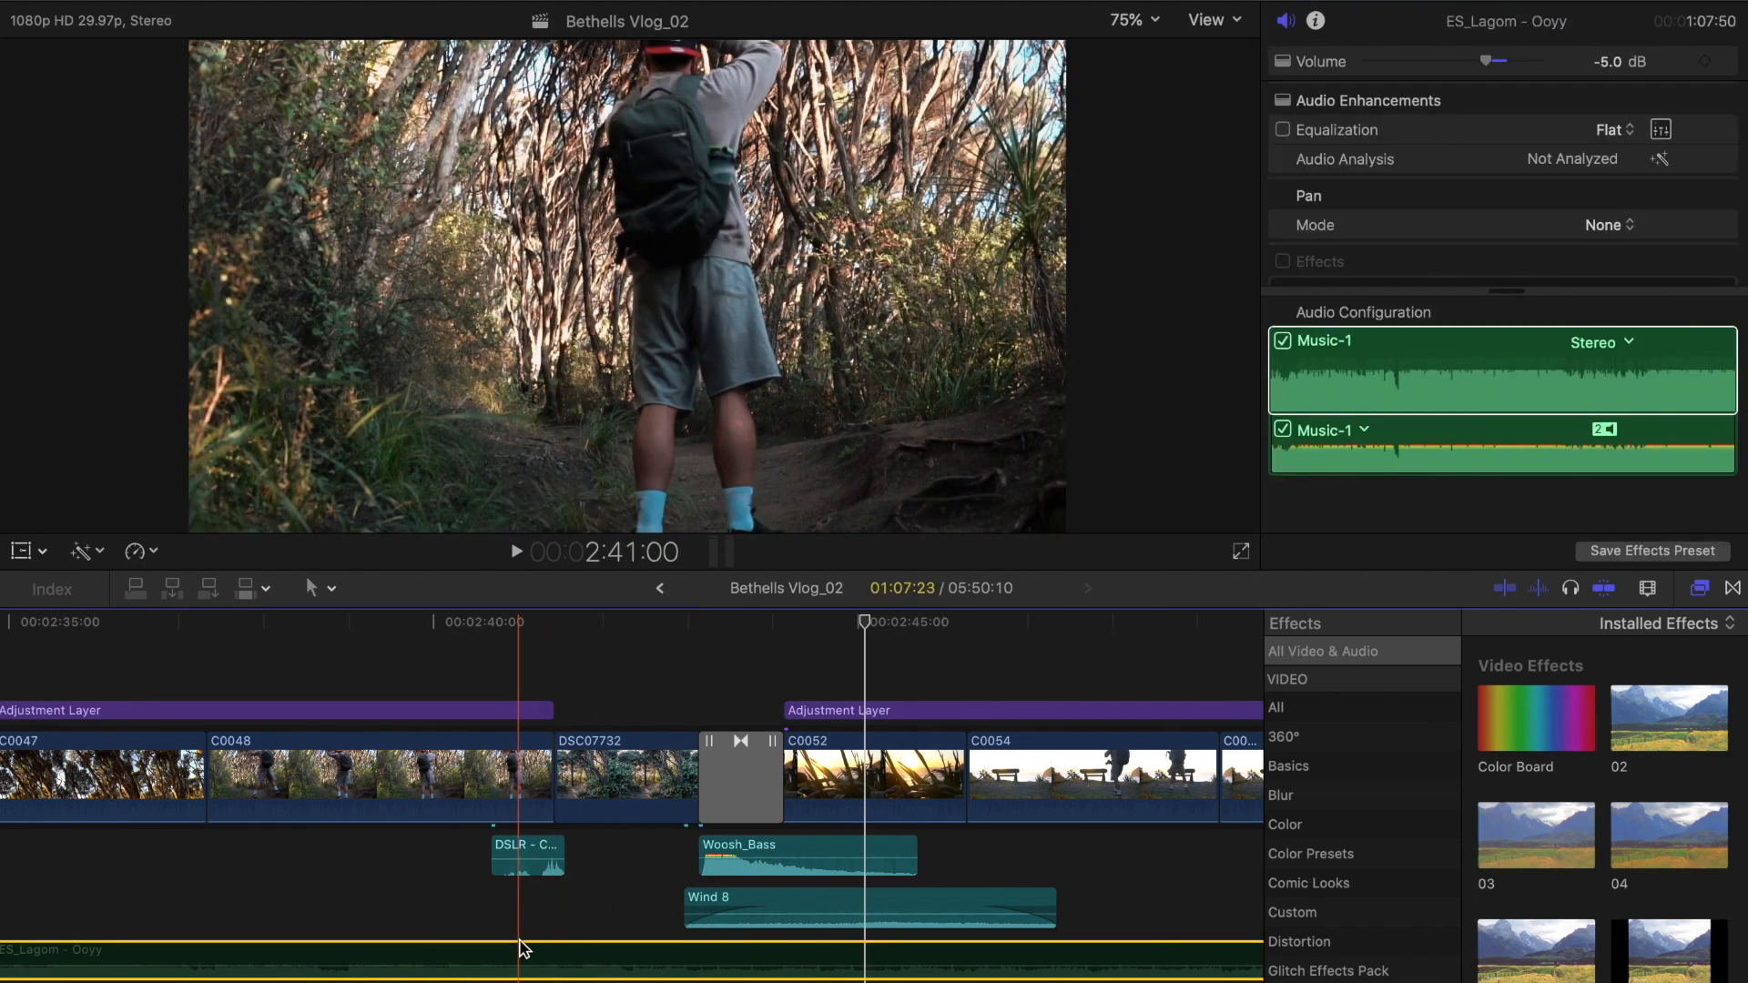
pyautogui.press('v')
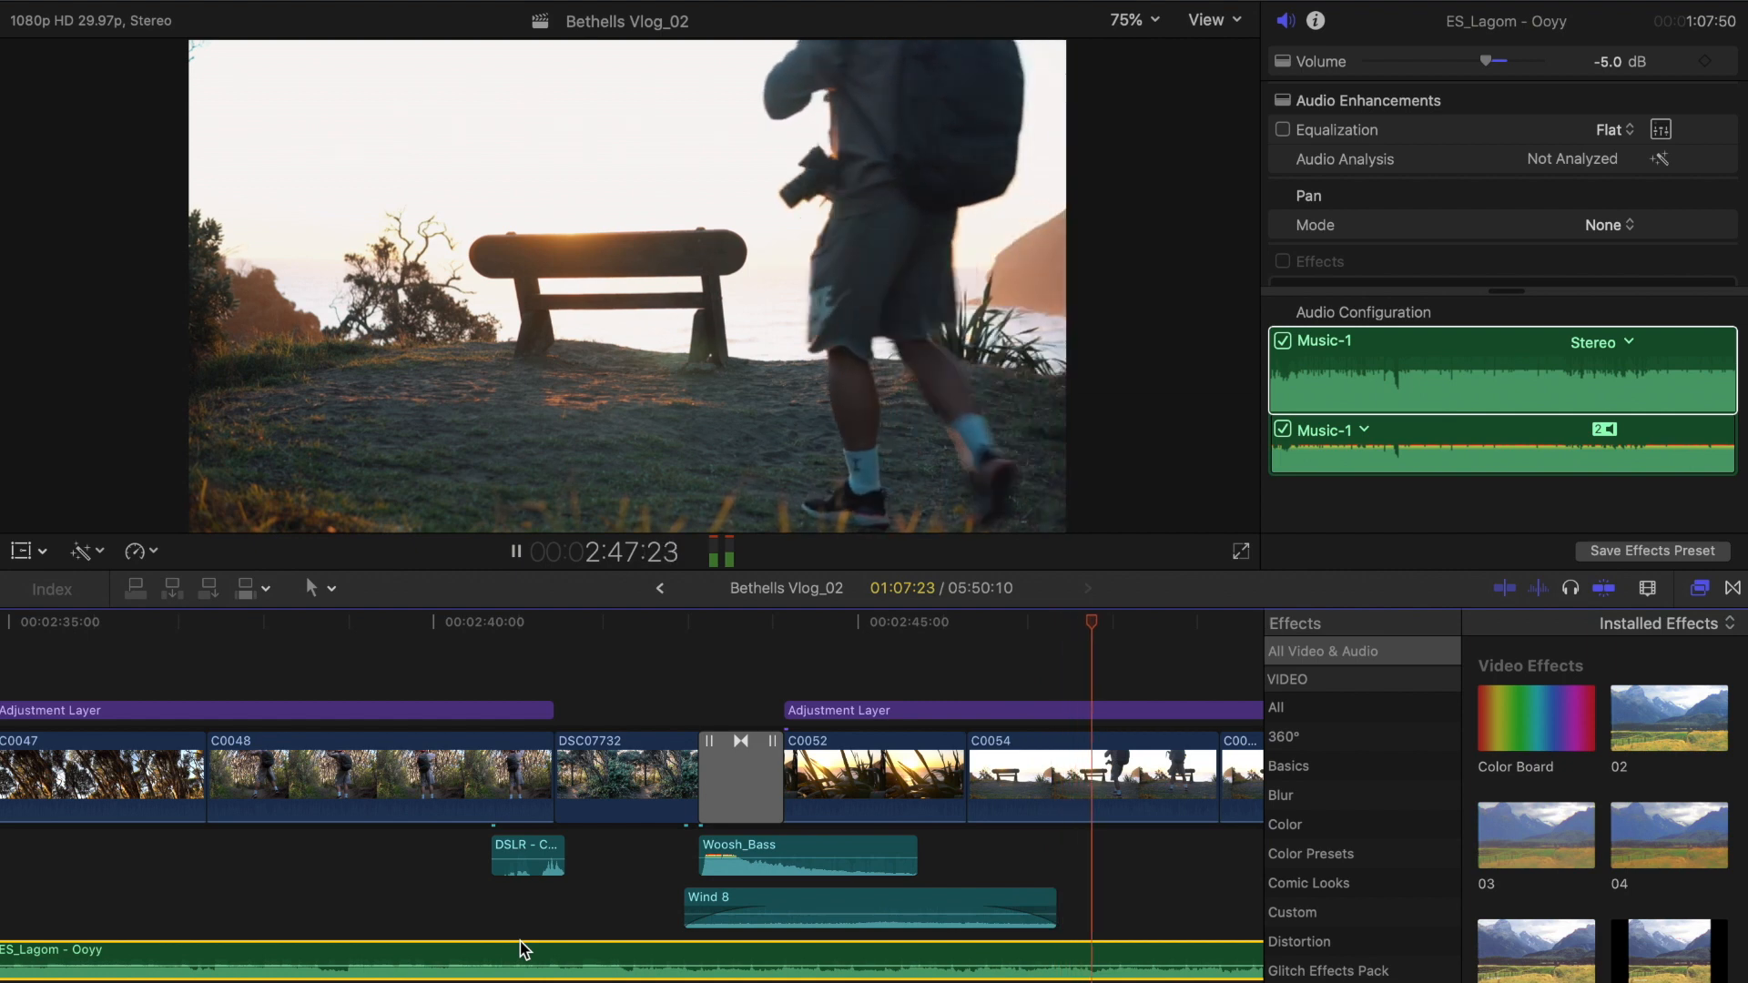
# Step: Review the C0054 bench clips, the photo clips from IMG_7750 to DSC06467 and the DSLR sound effects under their cuts
pyautogui.hscroll(10, 524, 949)
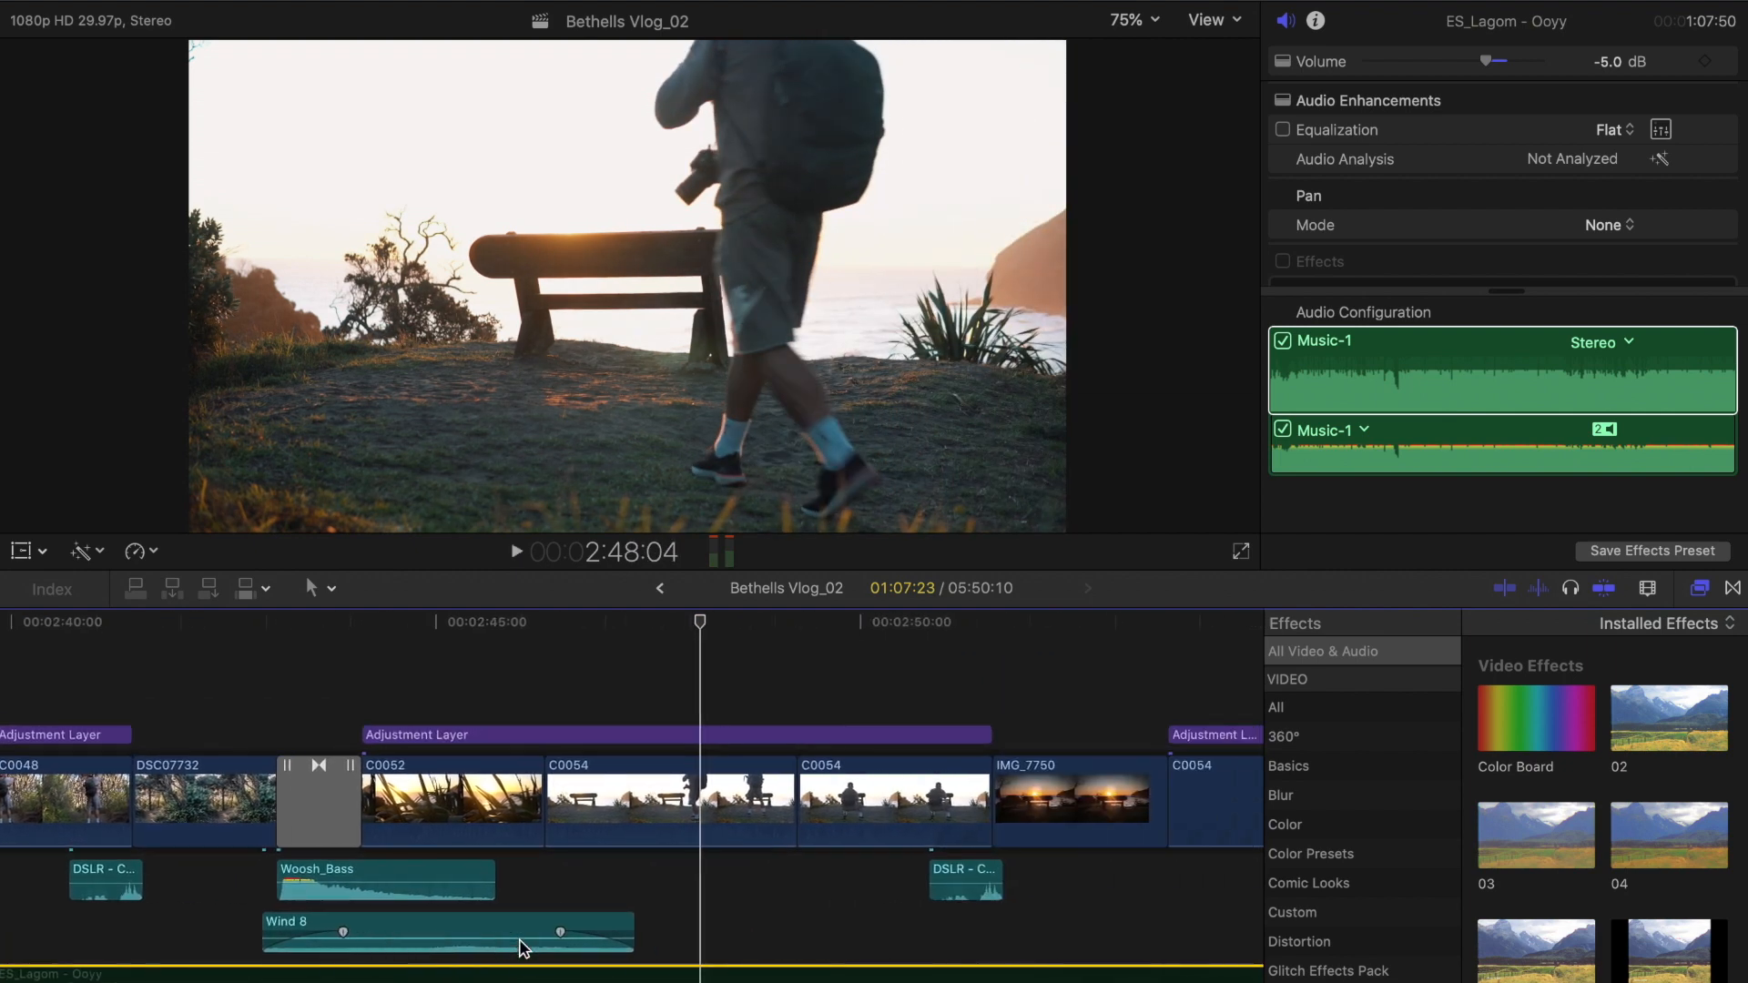
pyautogui.hscroll(2, 523, 948)
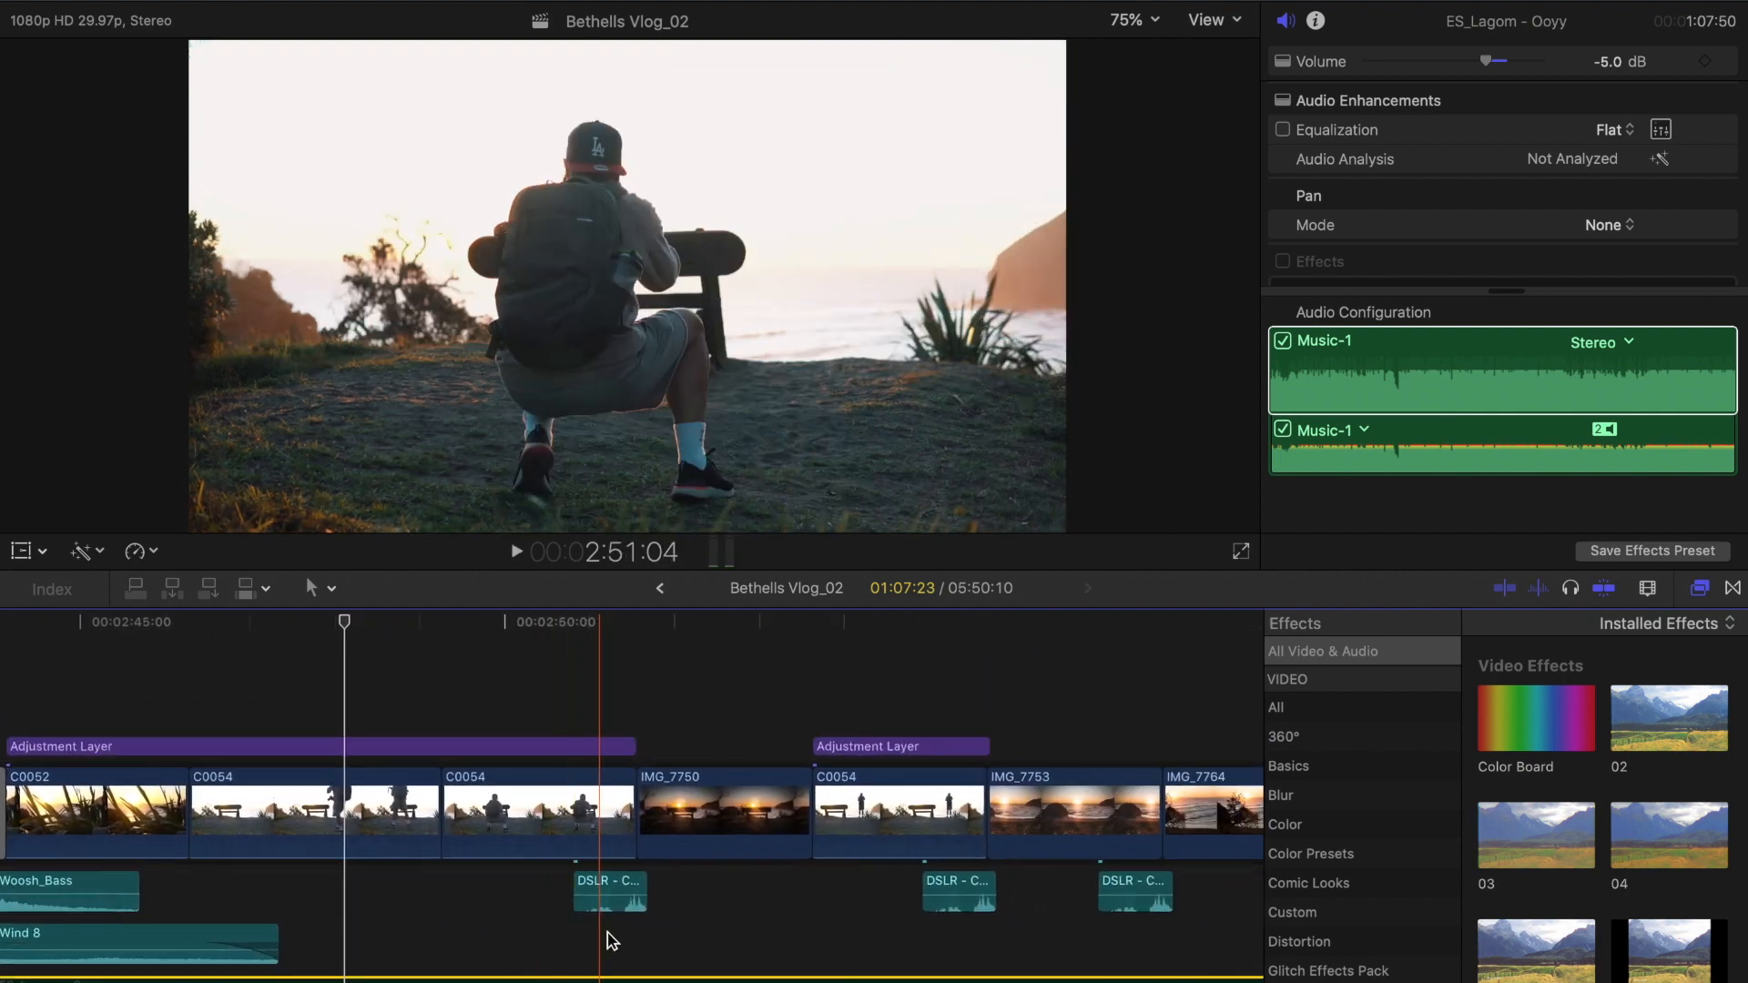
pyautogui.hscroll(5, 715, 938)
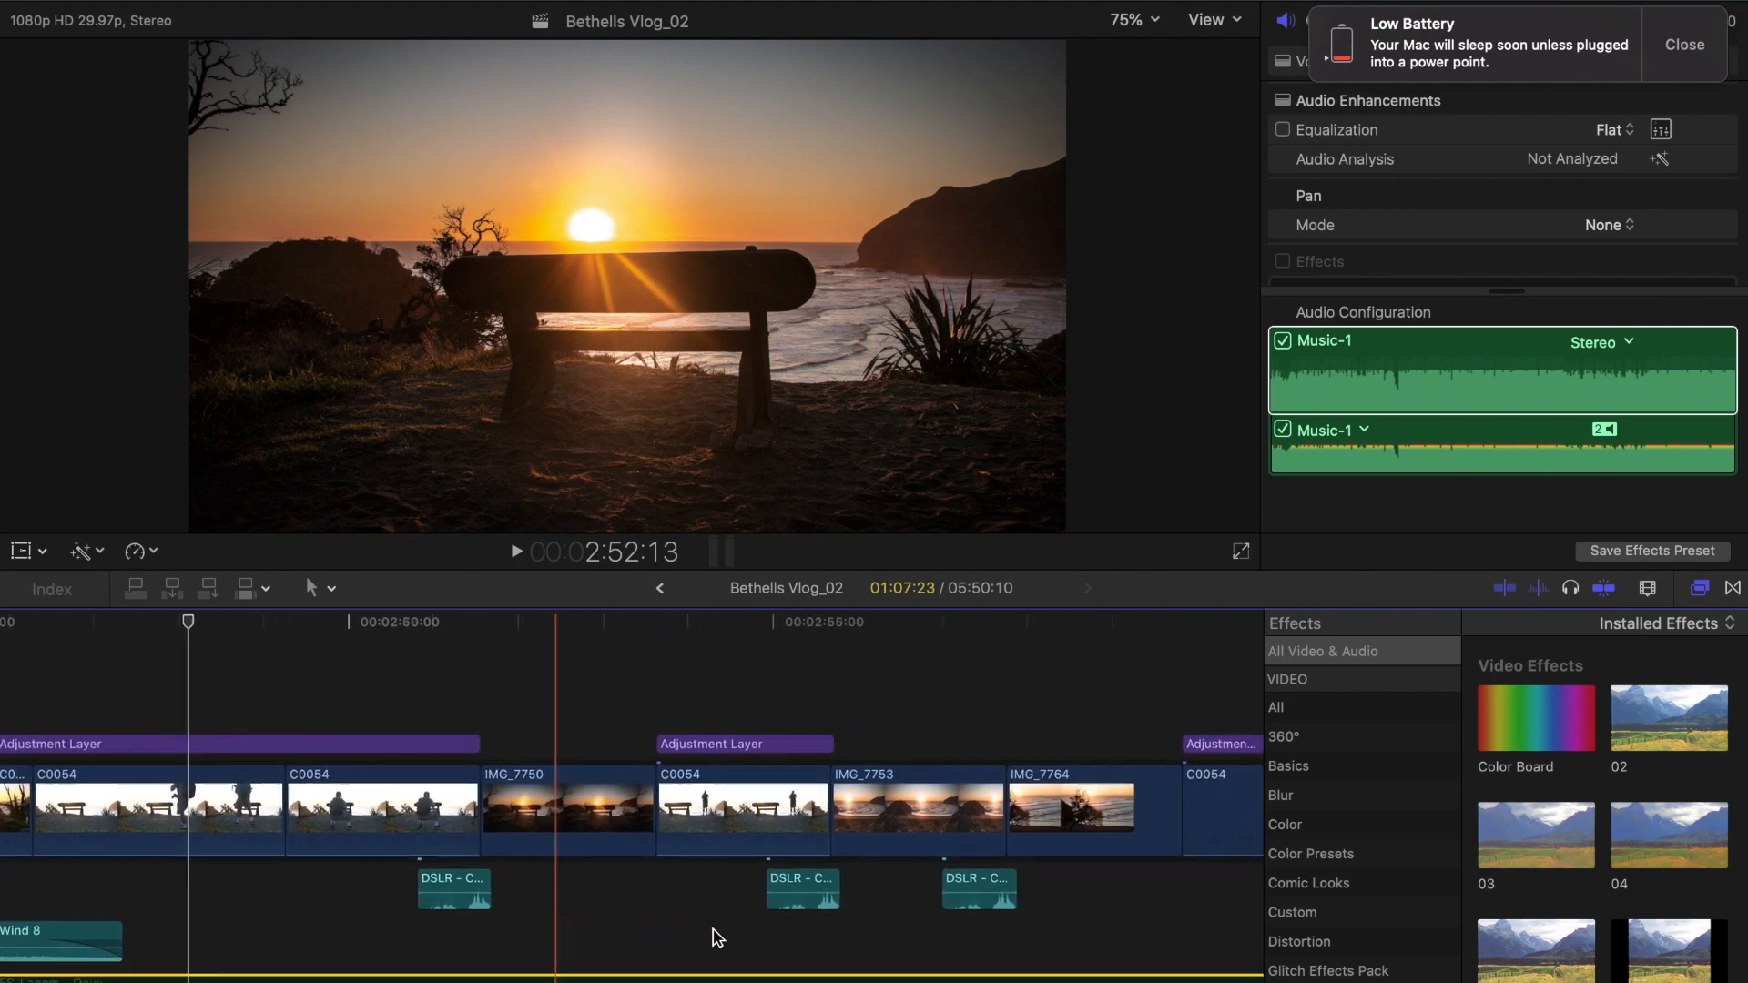
pyautogui.hscroll(12, 897, 938)
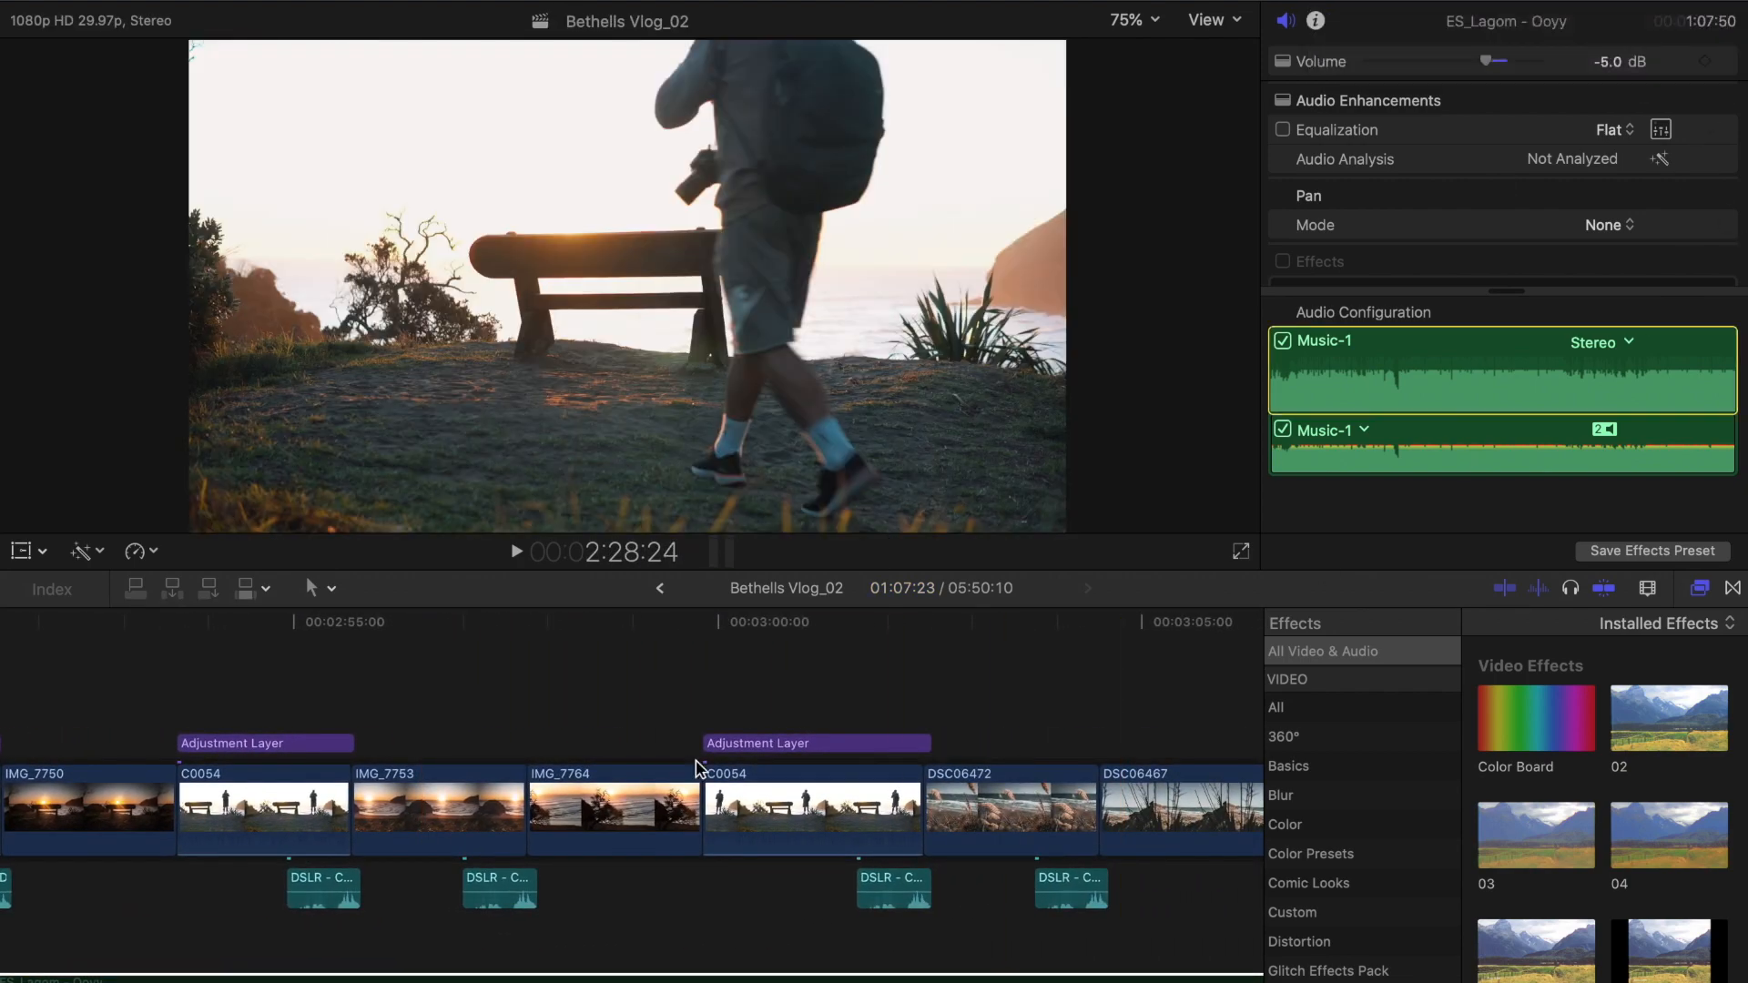
pyautogui.hscroll(7, 753, 866)
pyautogui.scroll(-1, 753, 866)
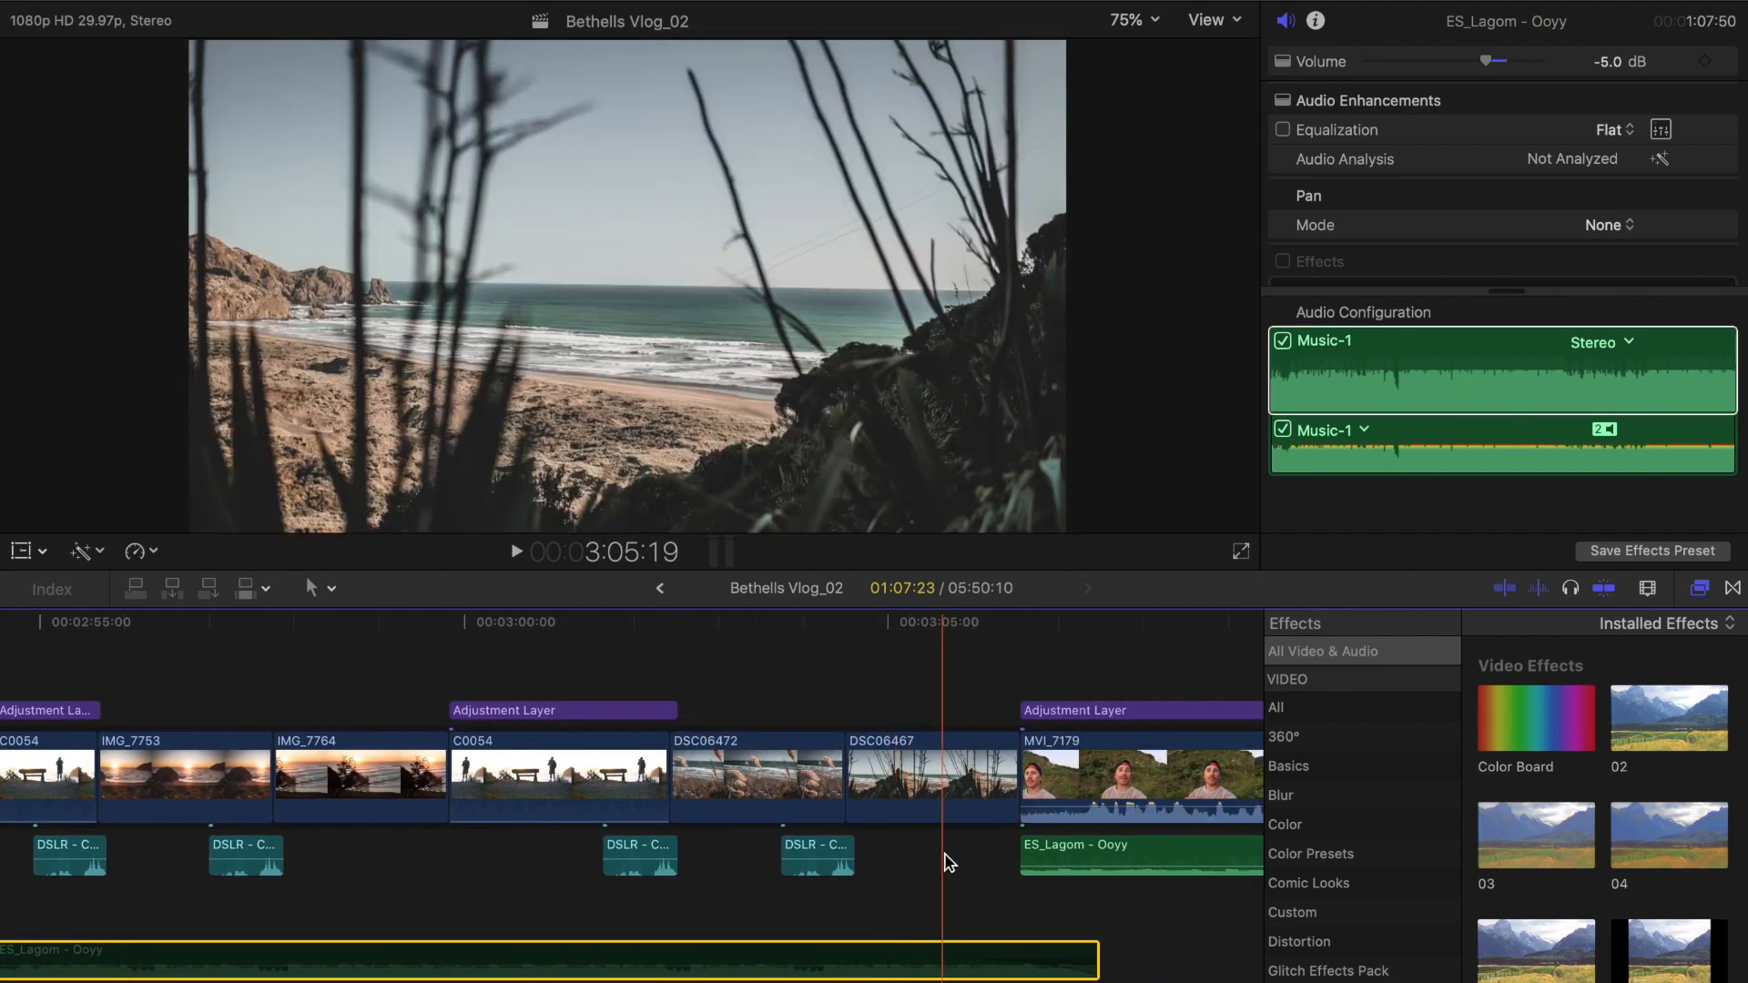
# Step: Play the start of the talking clip MVI_7179 with the ES_Lagom - Ooyy music beneath it
pyautogui.hscroll(7, 1038, 870)
pyautogui.scroll(2, 1038, 870)
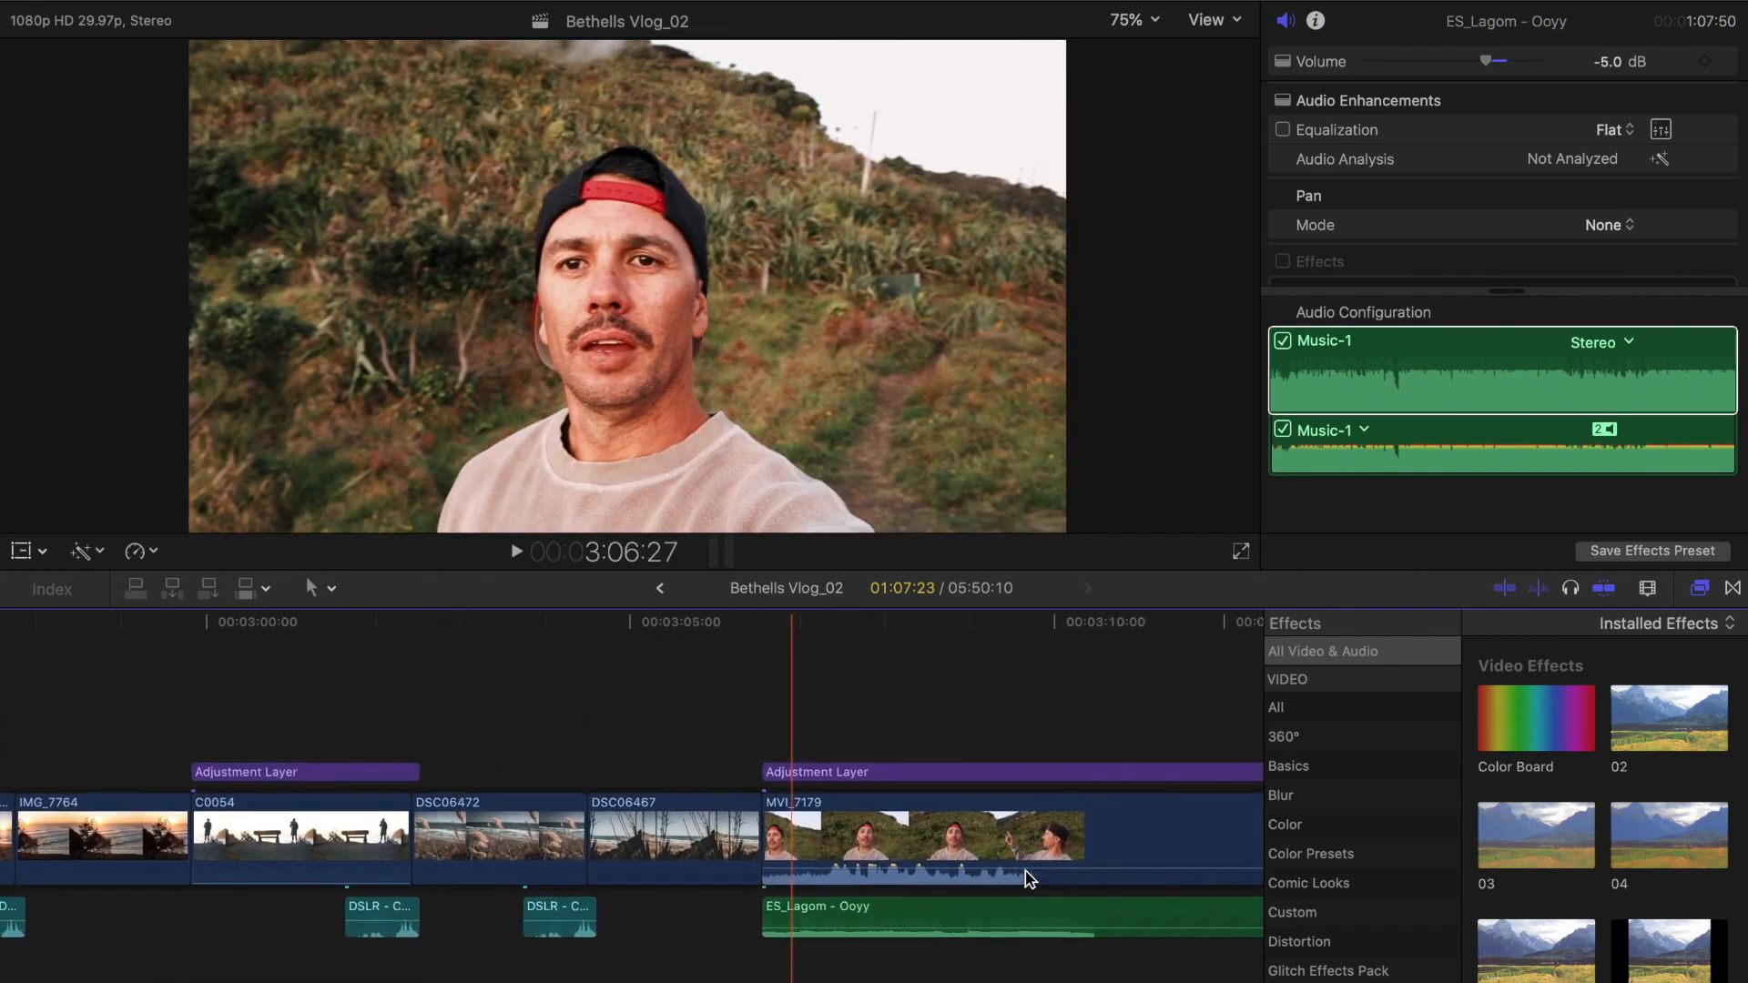
pyautogui.press('space')
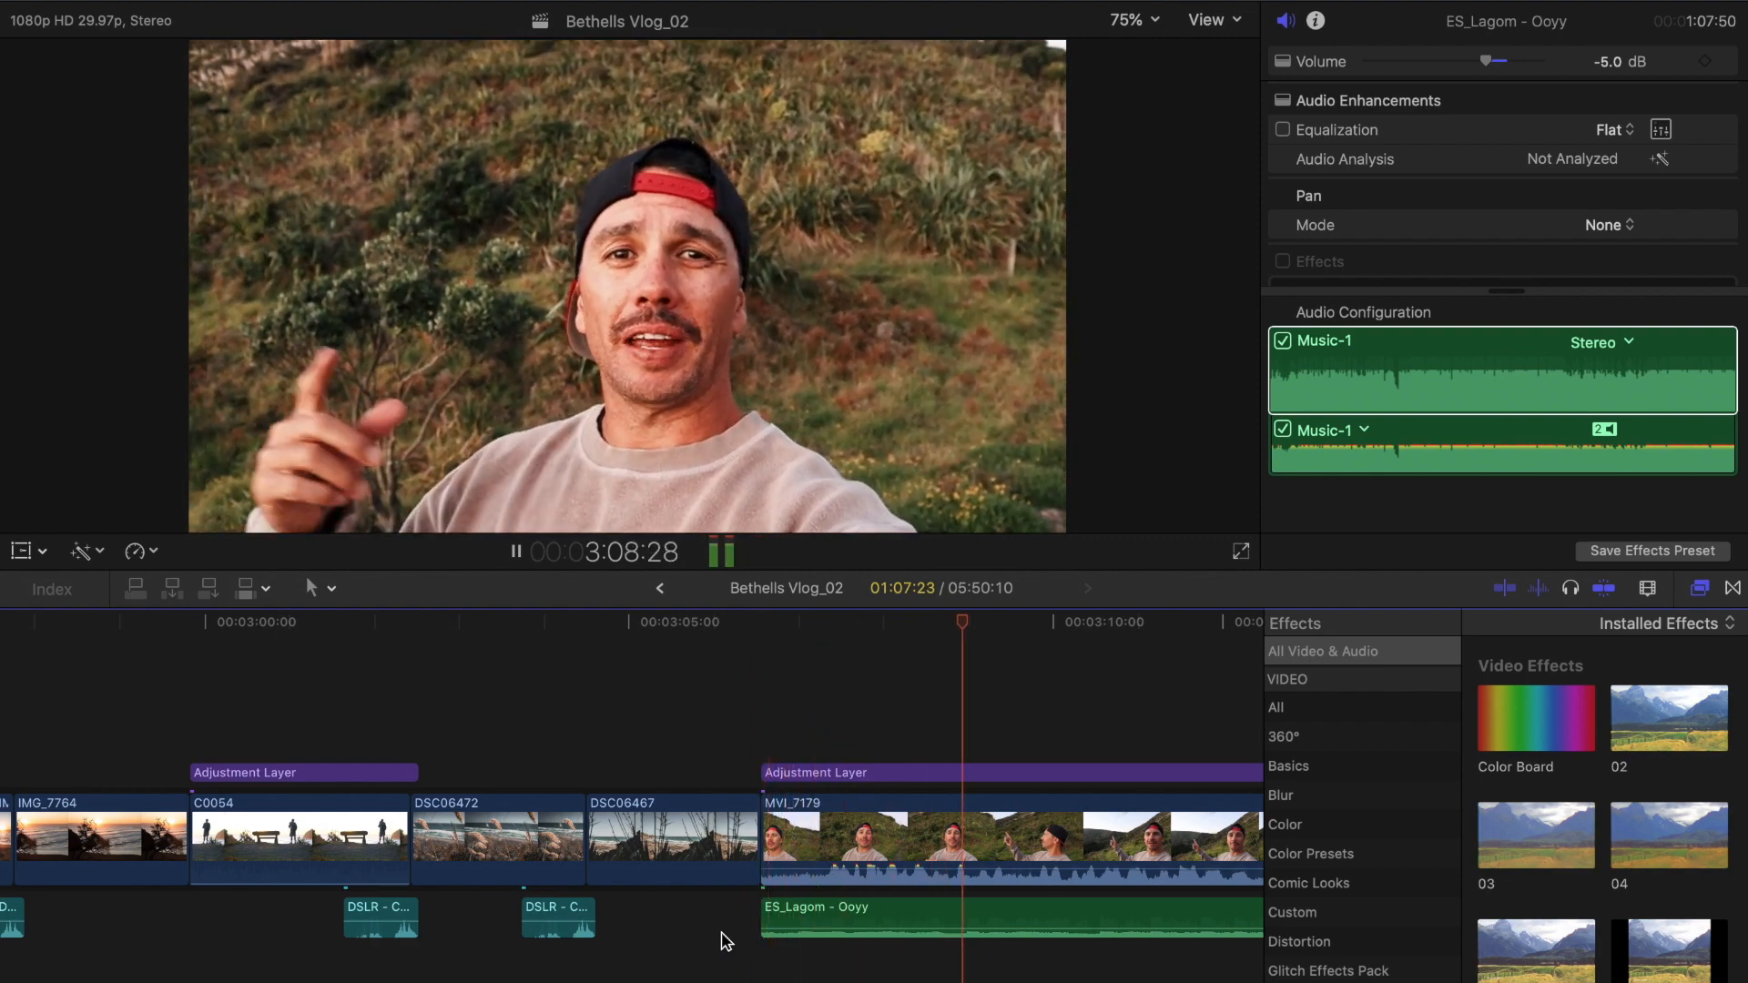
pyautogui.press('space')
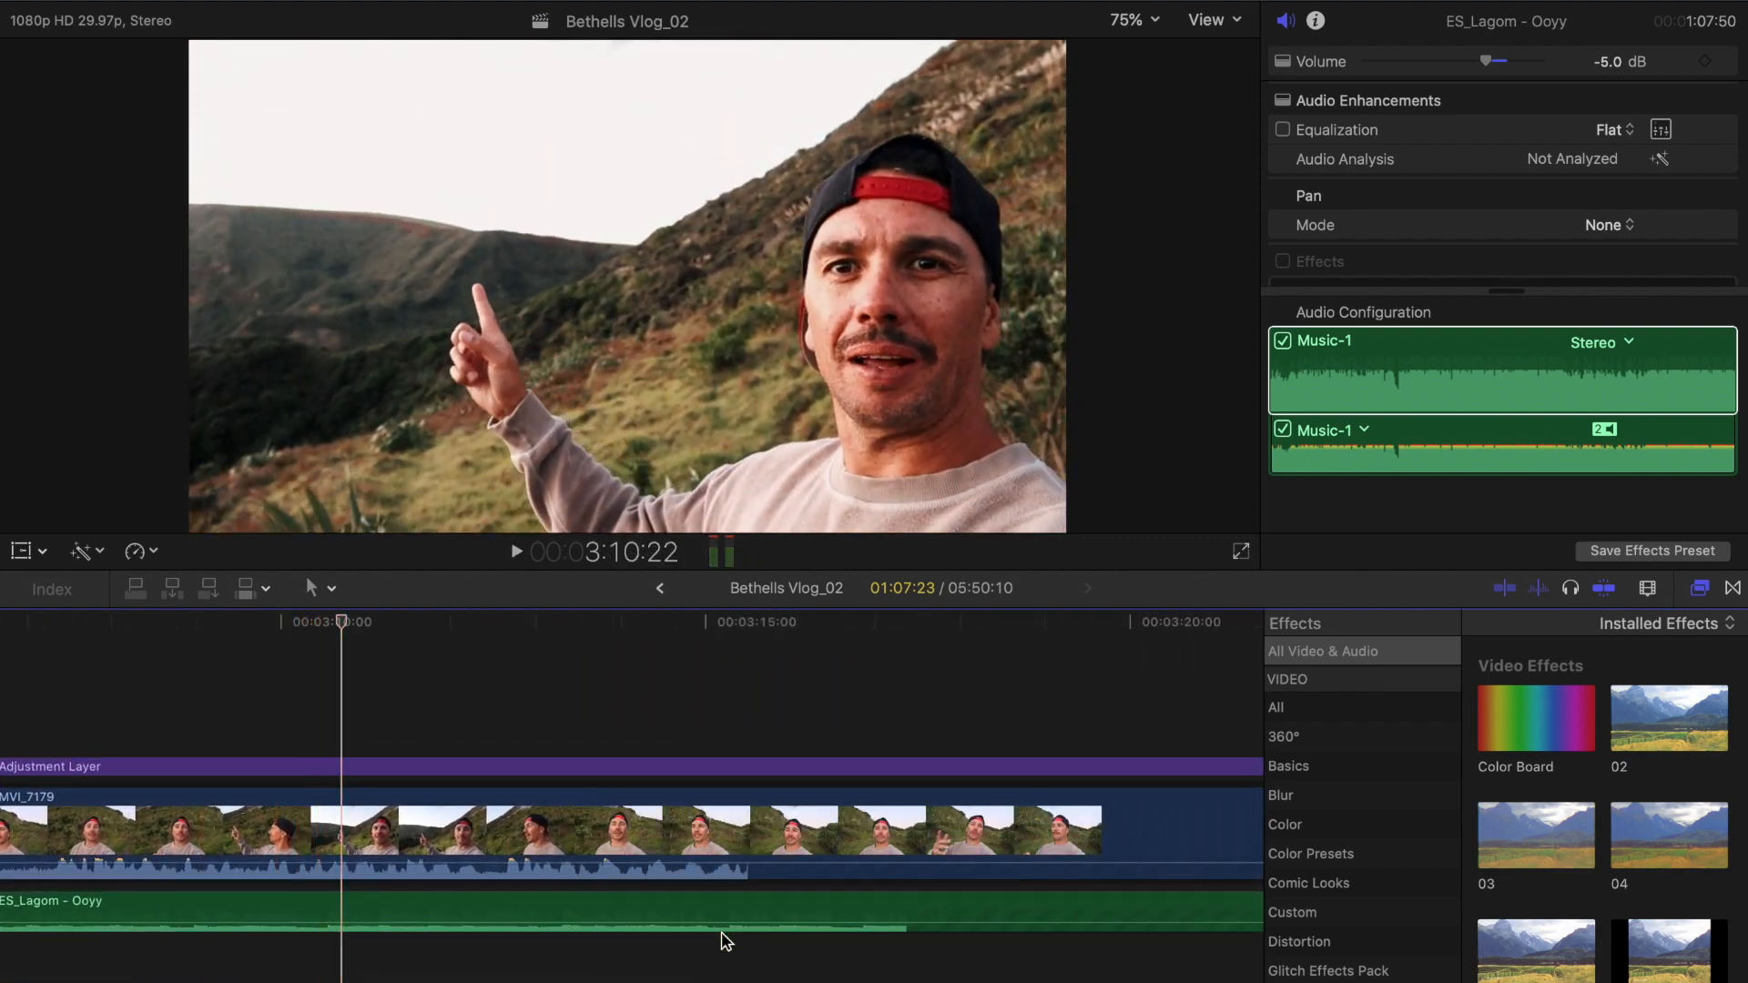
# Step: Play the end of MVI_7179 to hear the ES_Lagom - Ooyy music fade into ES_Ganja - Ooyy before MVI_7180
pyautogui.hscroll(3, 726, 940)
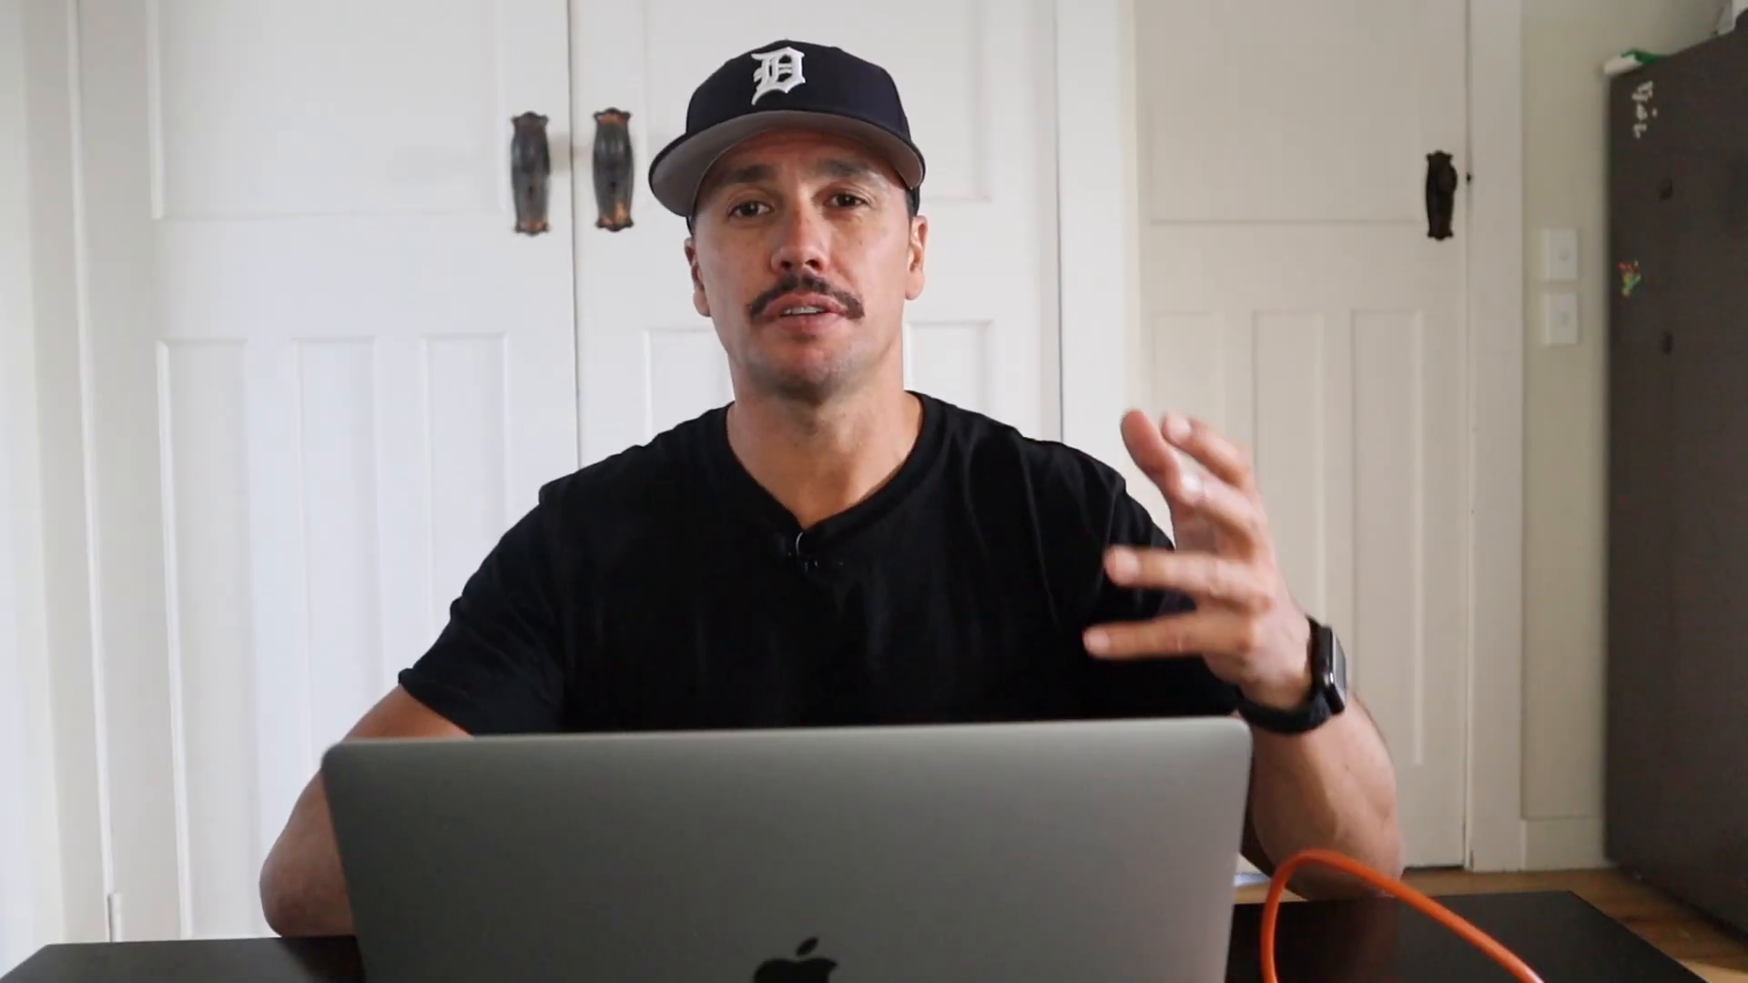
pyautogui.scroll(-1, 726, 940)
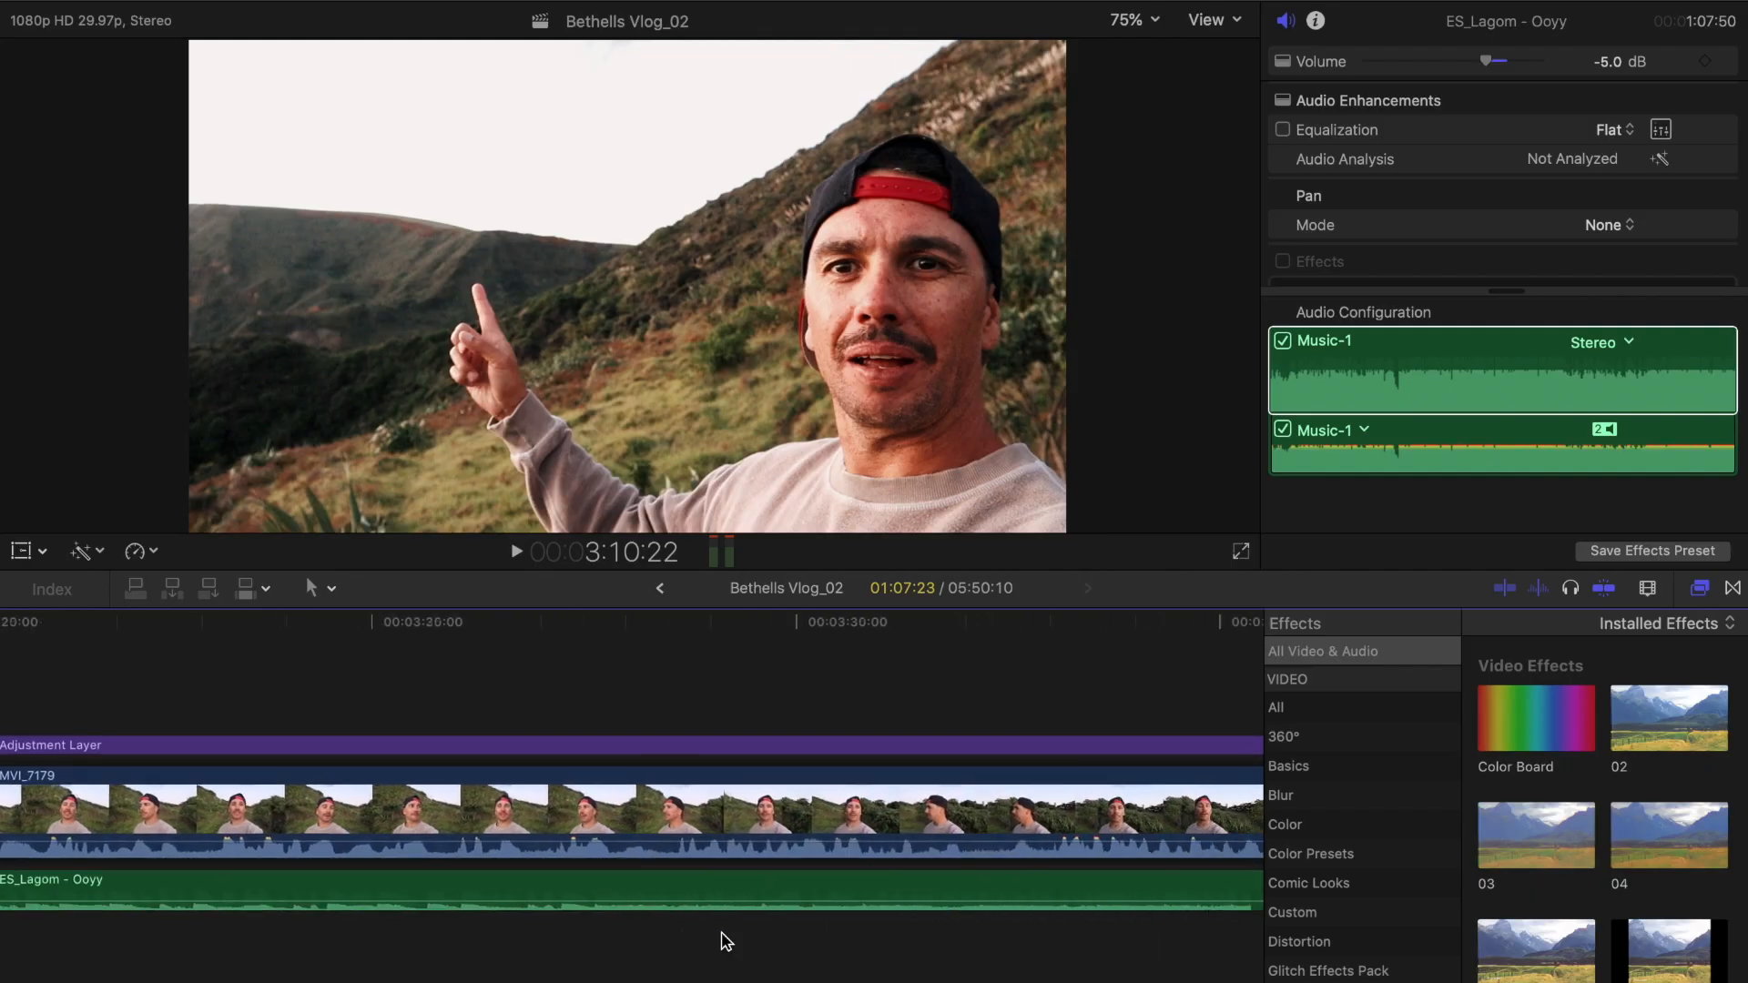
pyautogui.hscroll(10, 725, 941)
pyautogui.scroll(-1, 726, 941)
pyautogui.hscroll(10, 726, 941)
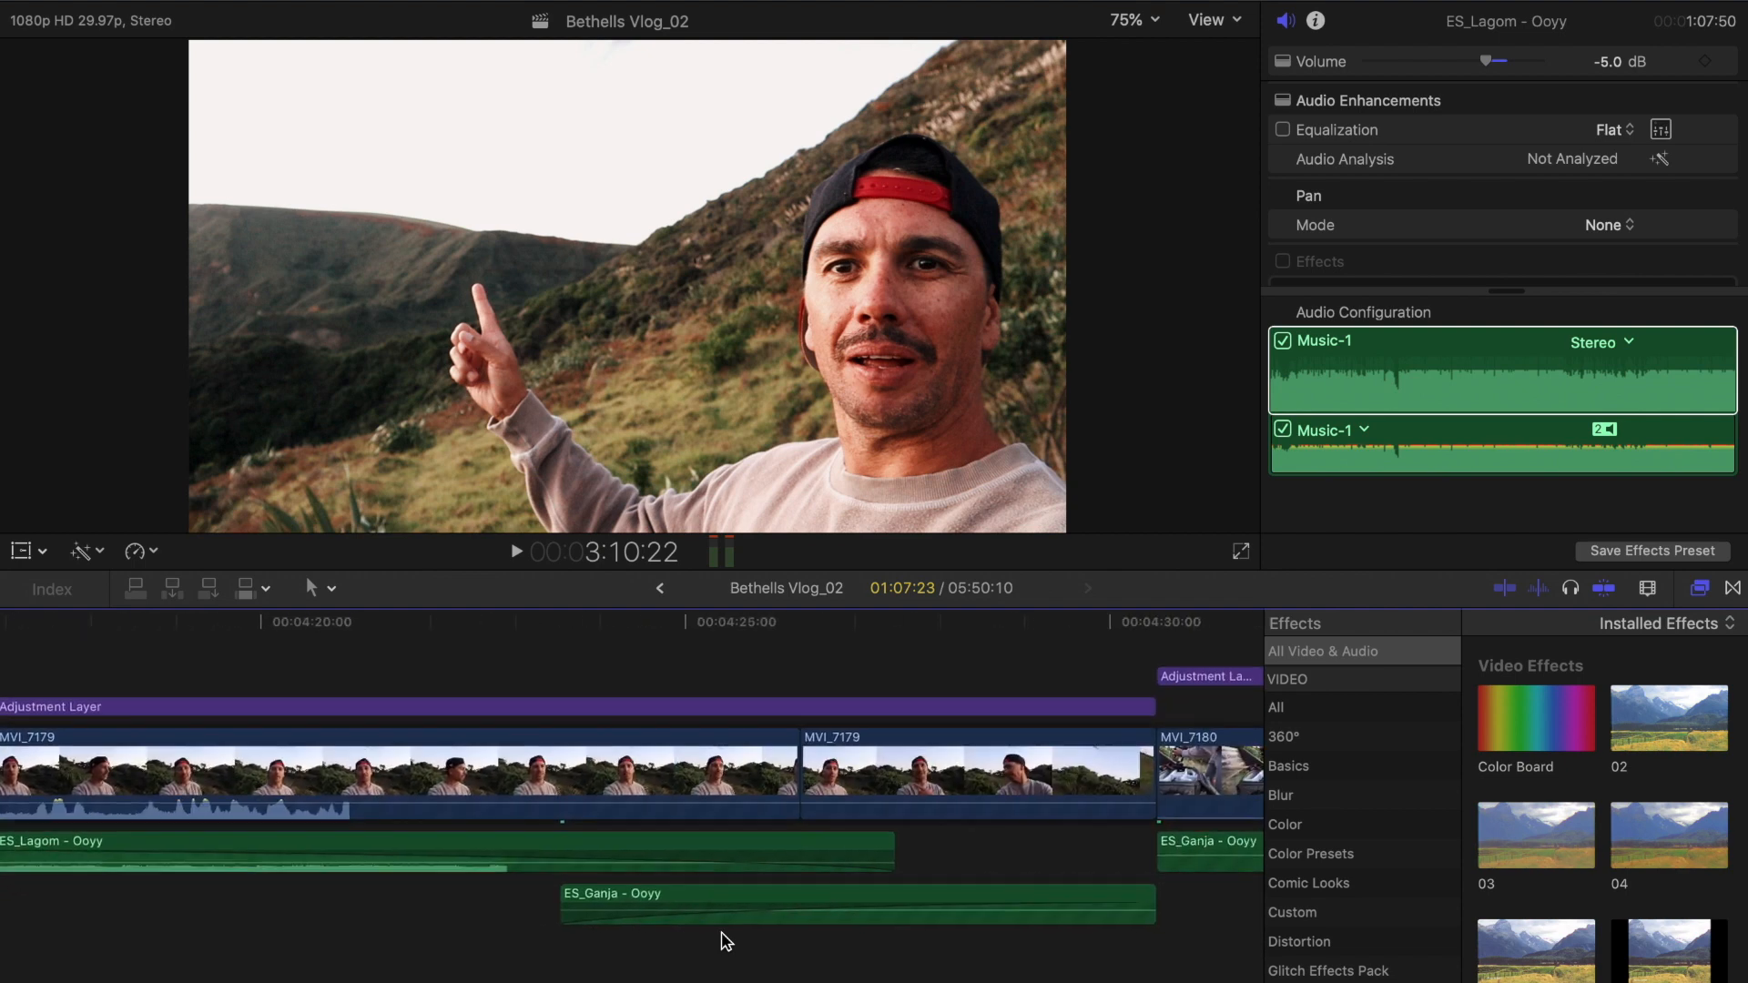
pyautogui.hscroll(1, 725, 941)
pyautogui.scroll(-1, 726, 941)
pyautogui.click(629, 963)
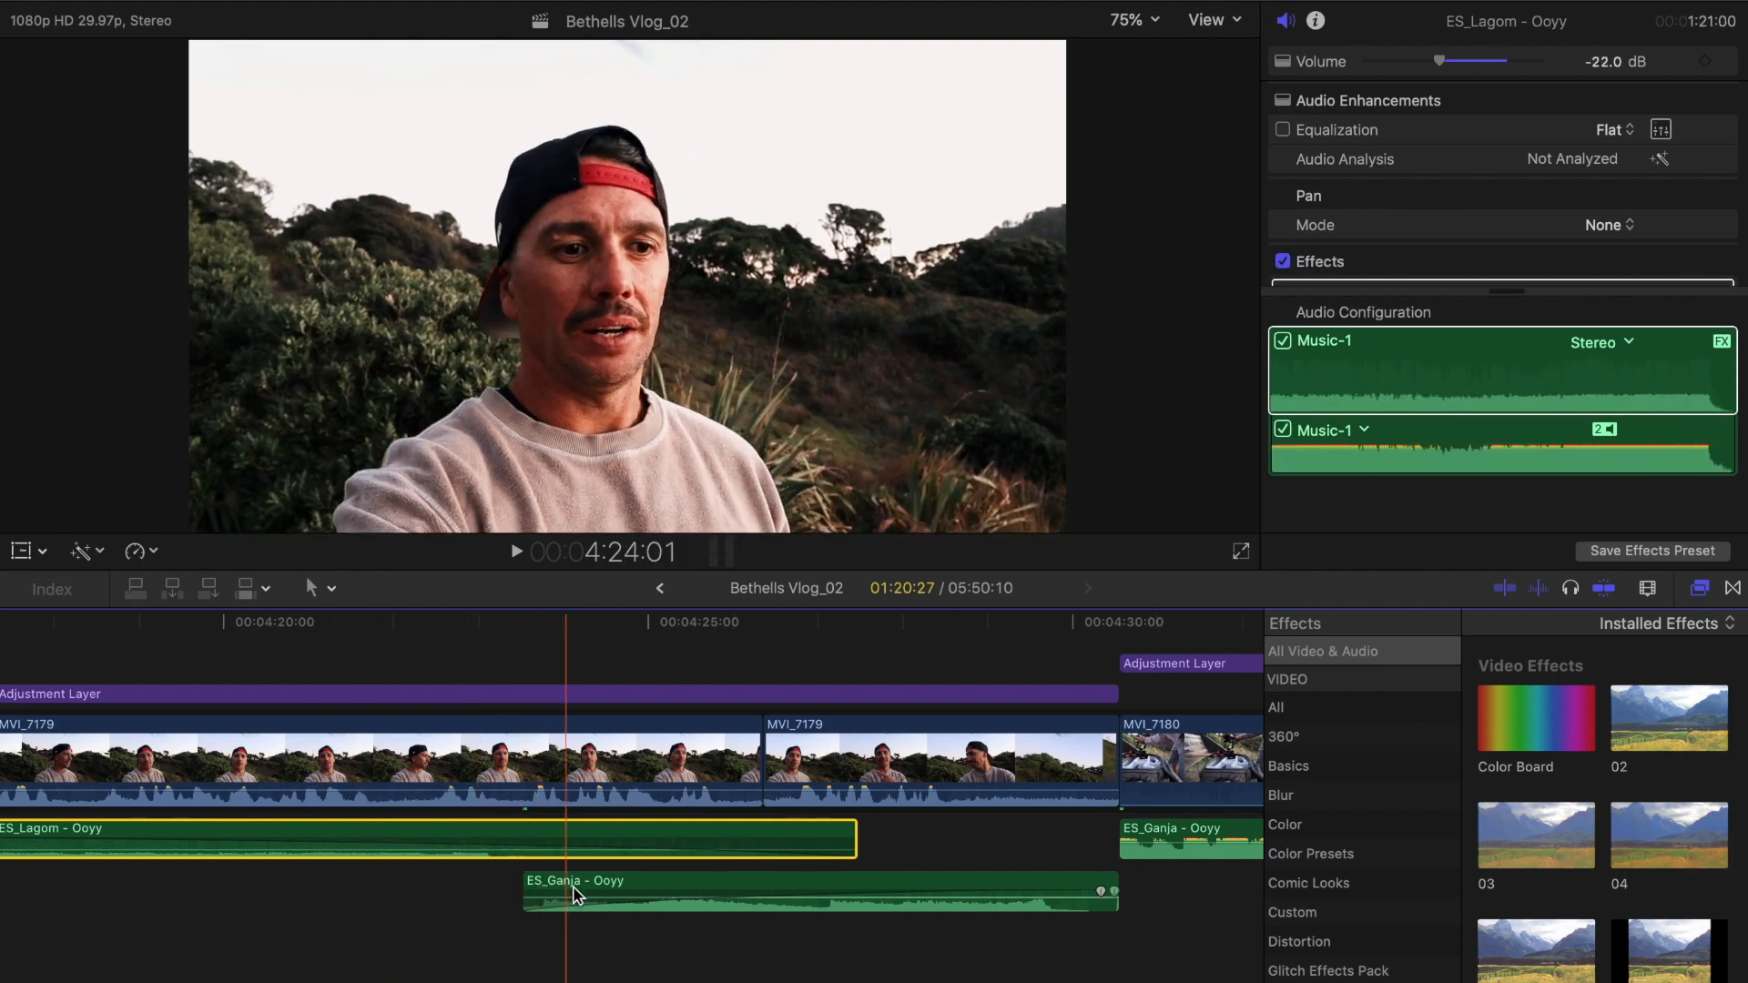
pyautogui.click(439, 927)
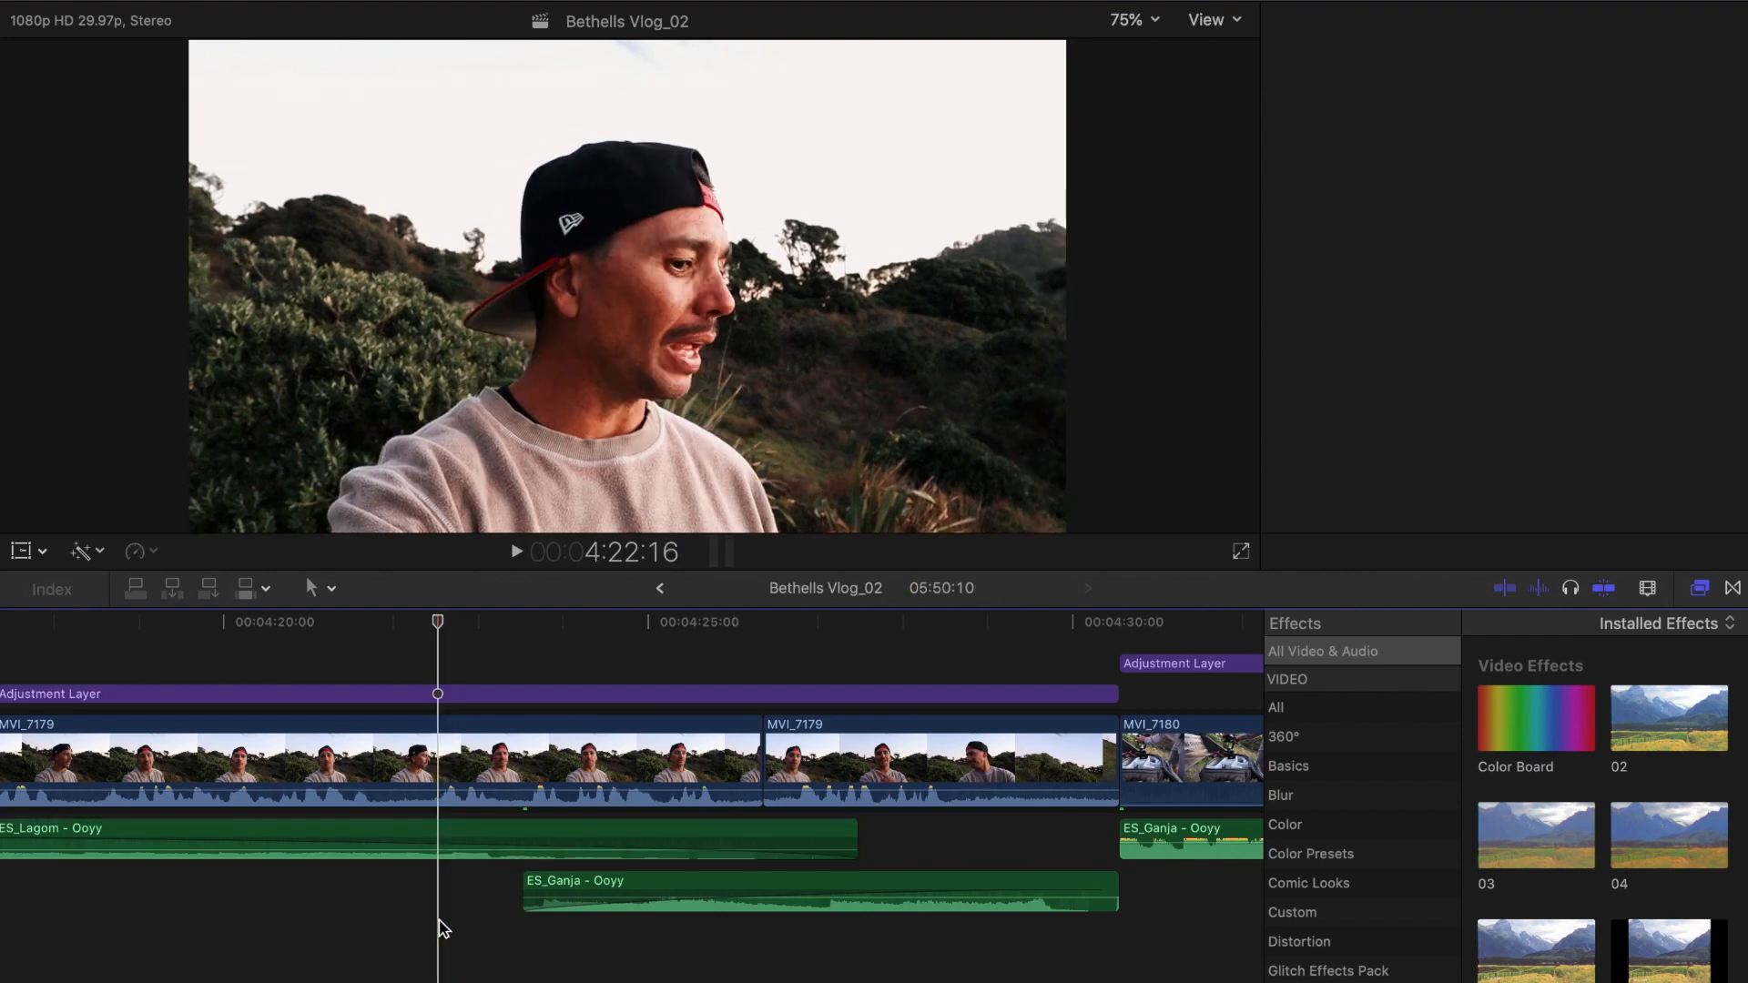
pyautogui.press('space')
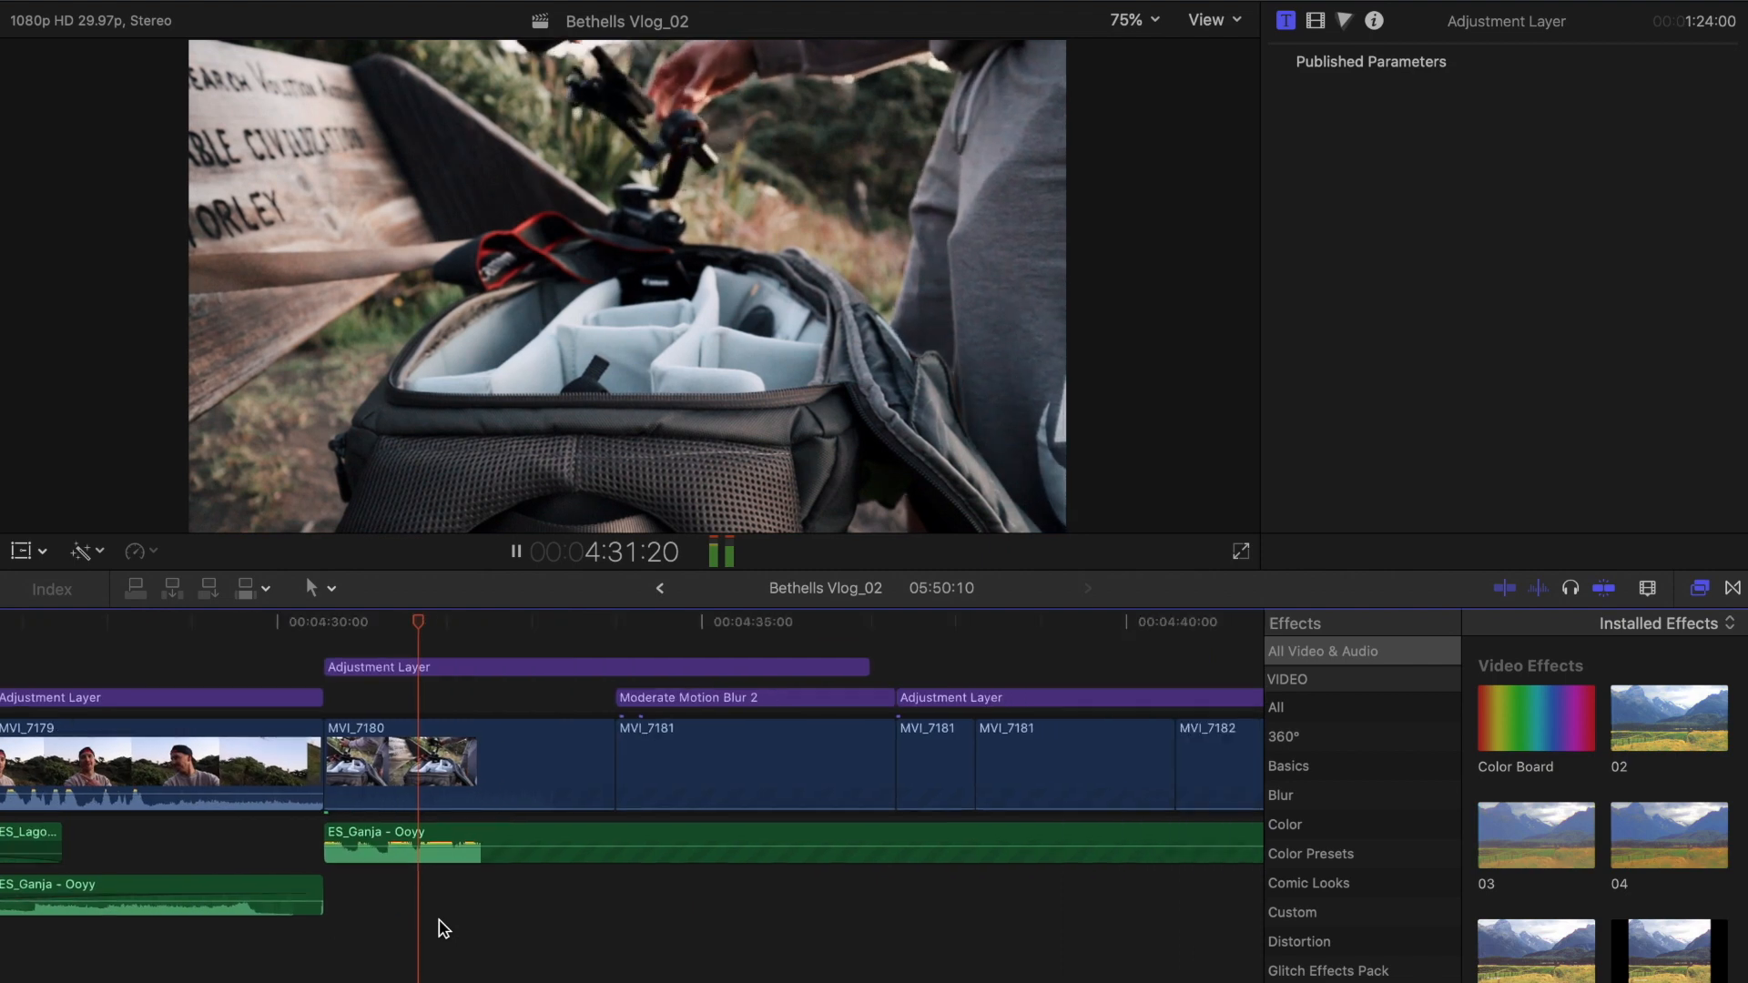
# Step: Disable the ES_Ganja - Ooyy music, toggle the adjustment layer above the first MVI_7181 clip off and on, and play that clip
pyautogui.hscroll(3, 439, 920)
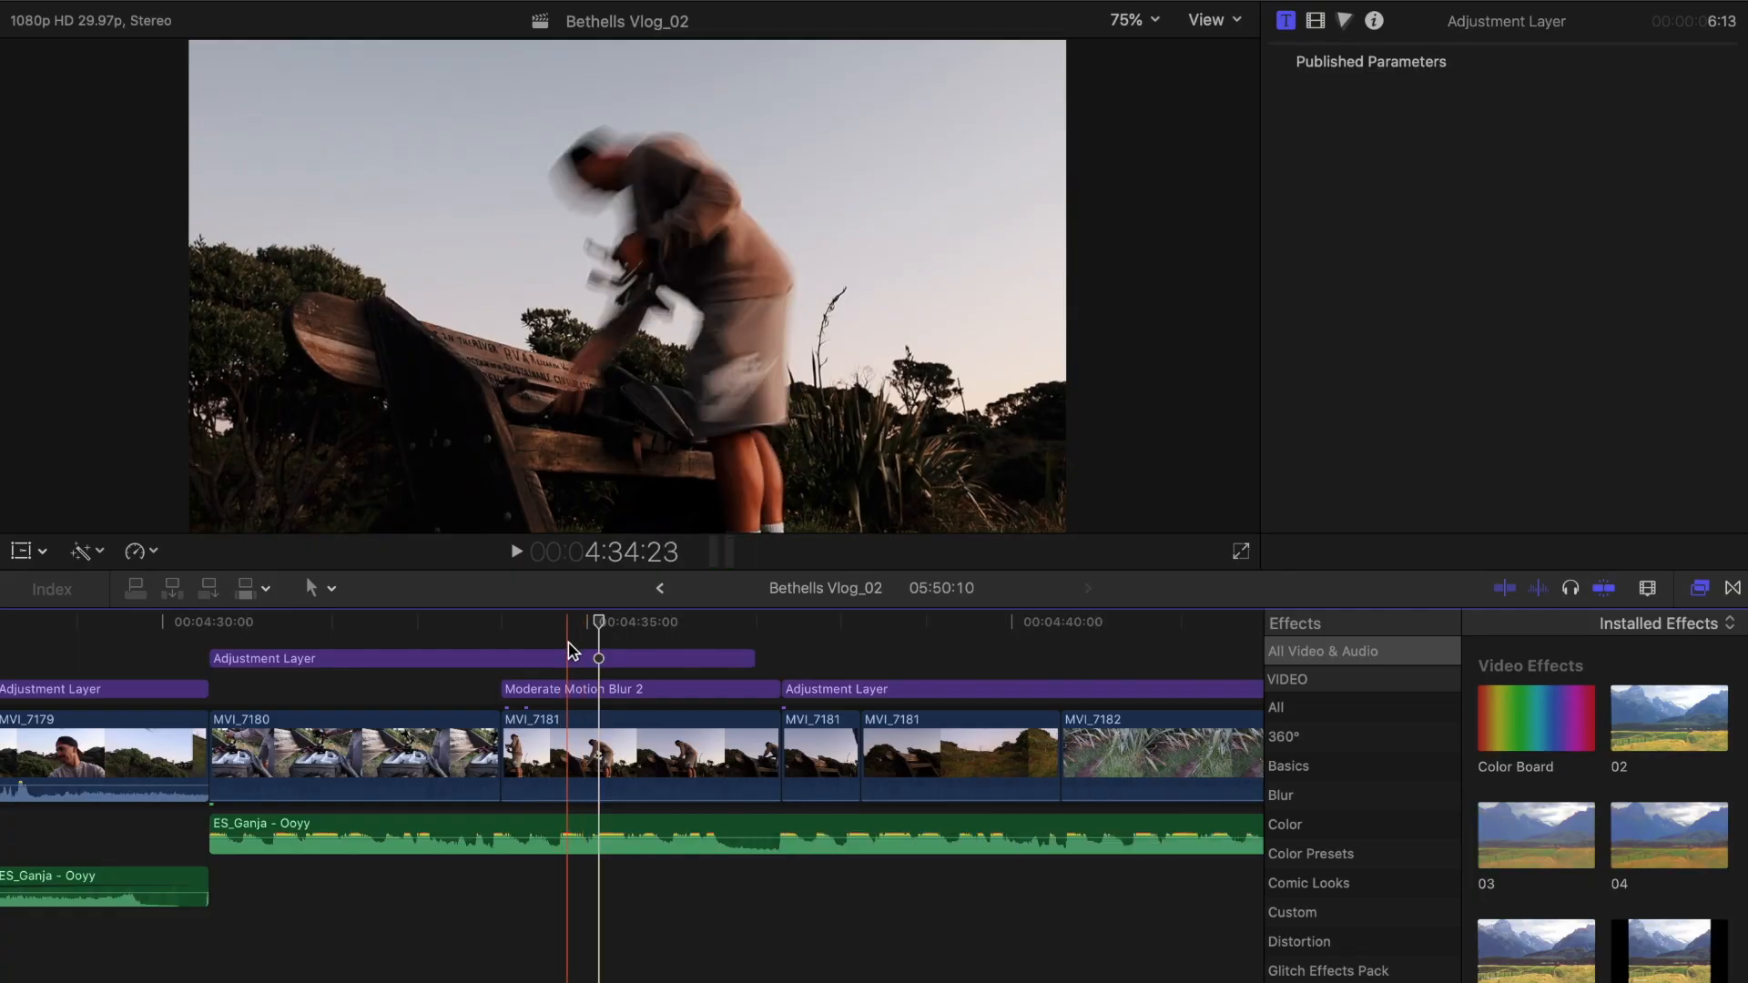
pyautogui.click(561, 827)
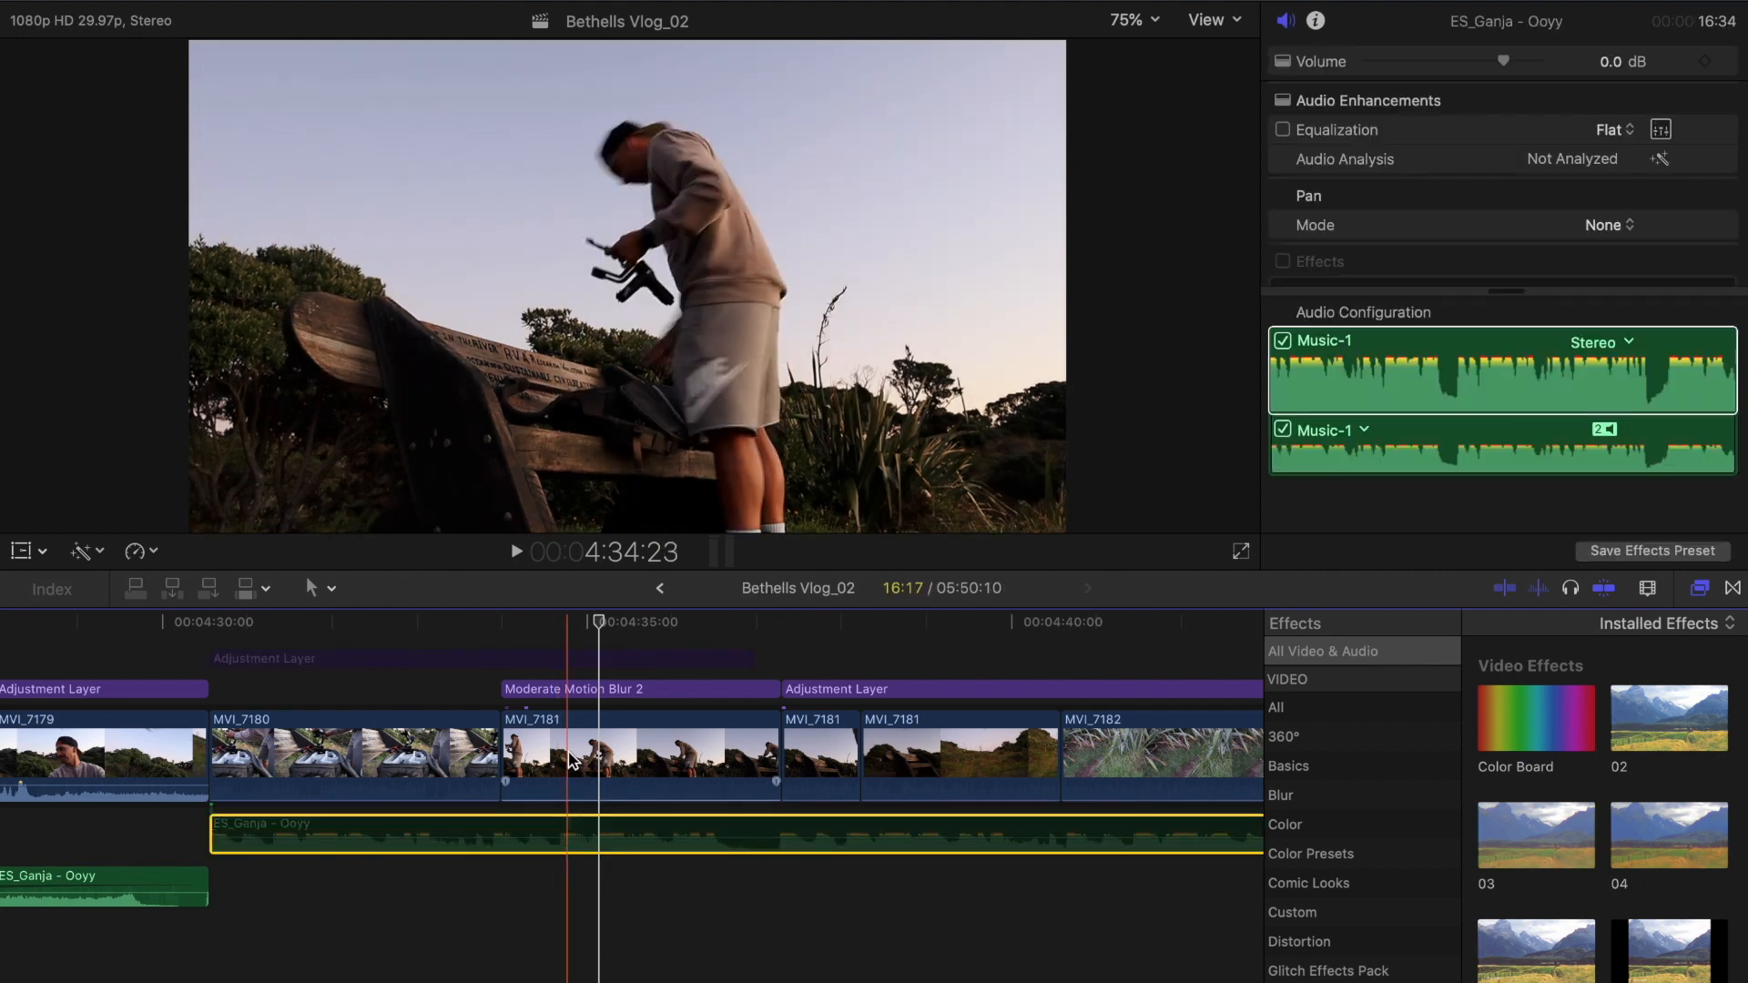
pyautogui.click(508, 658)
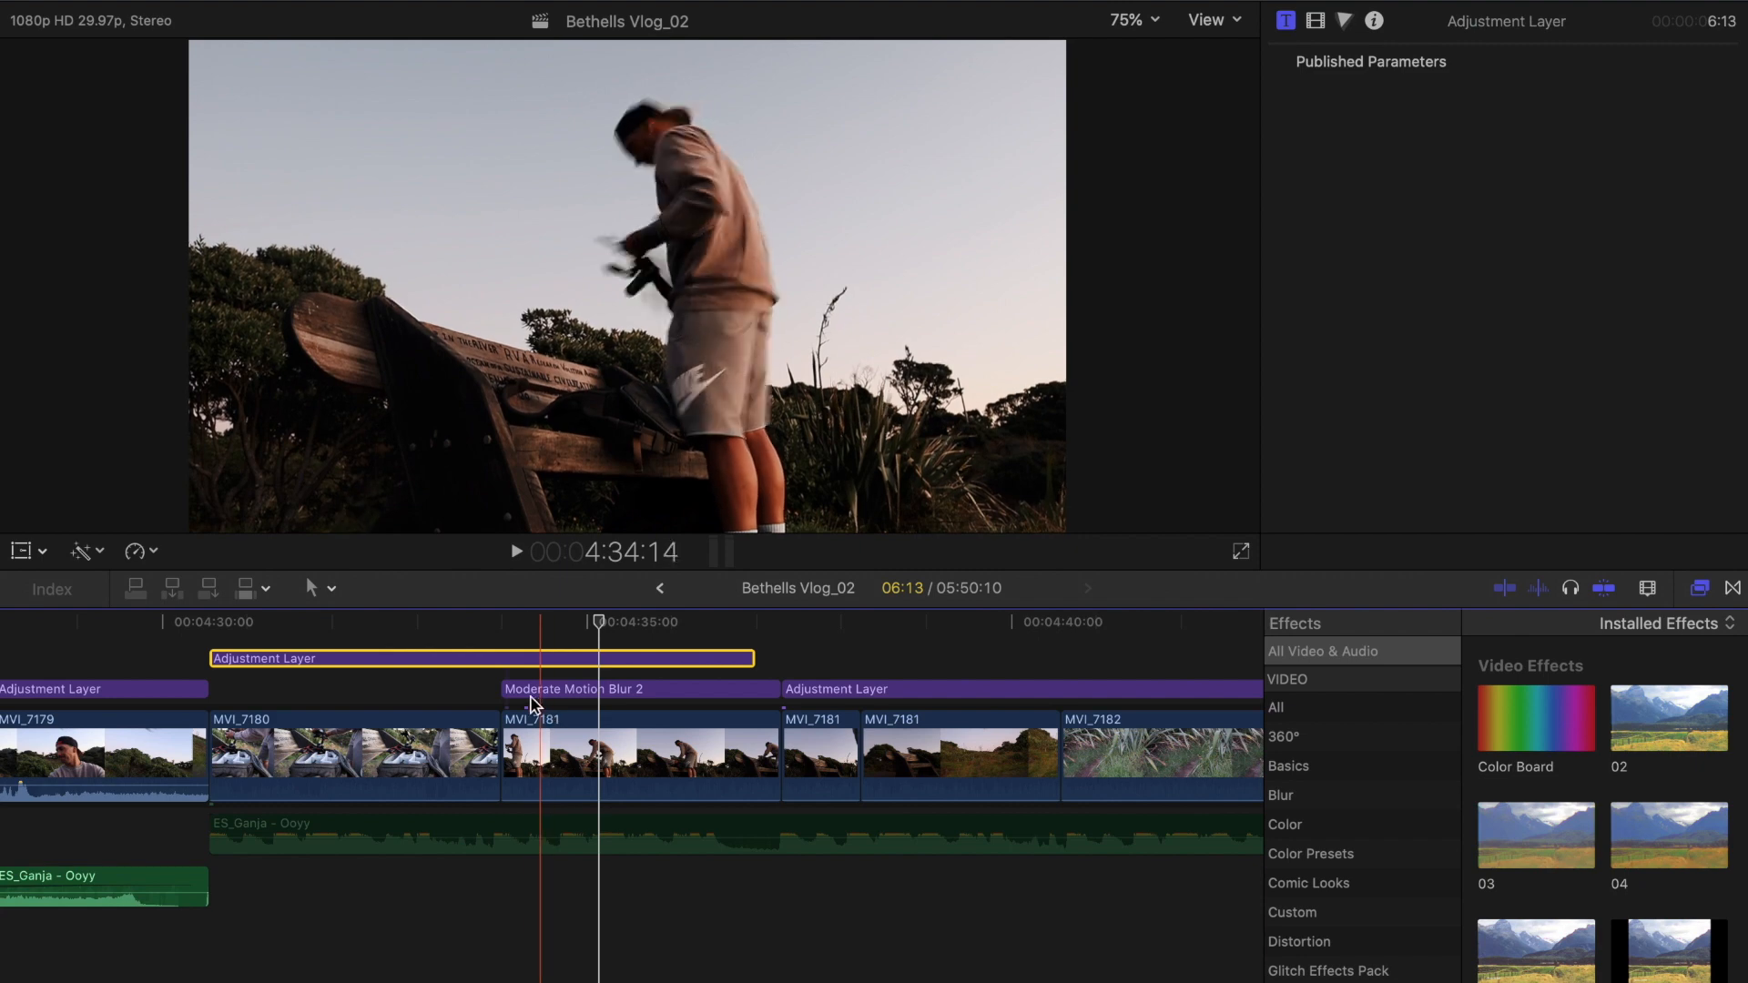
pyautogui.press('space')
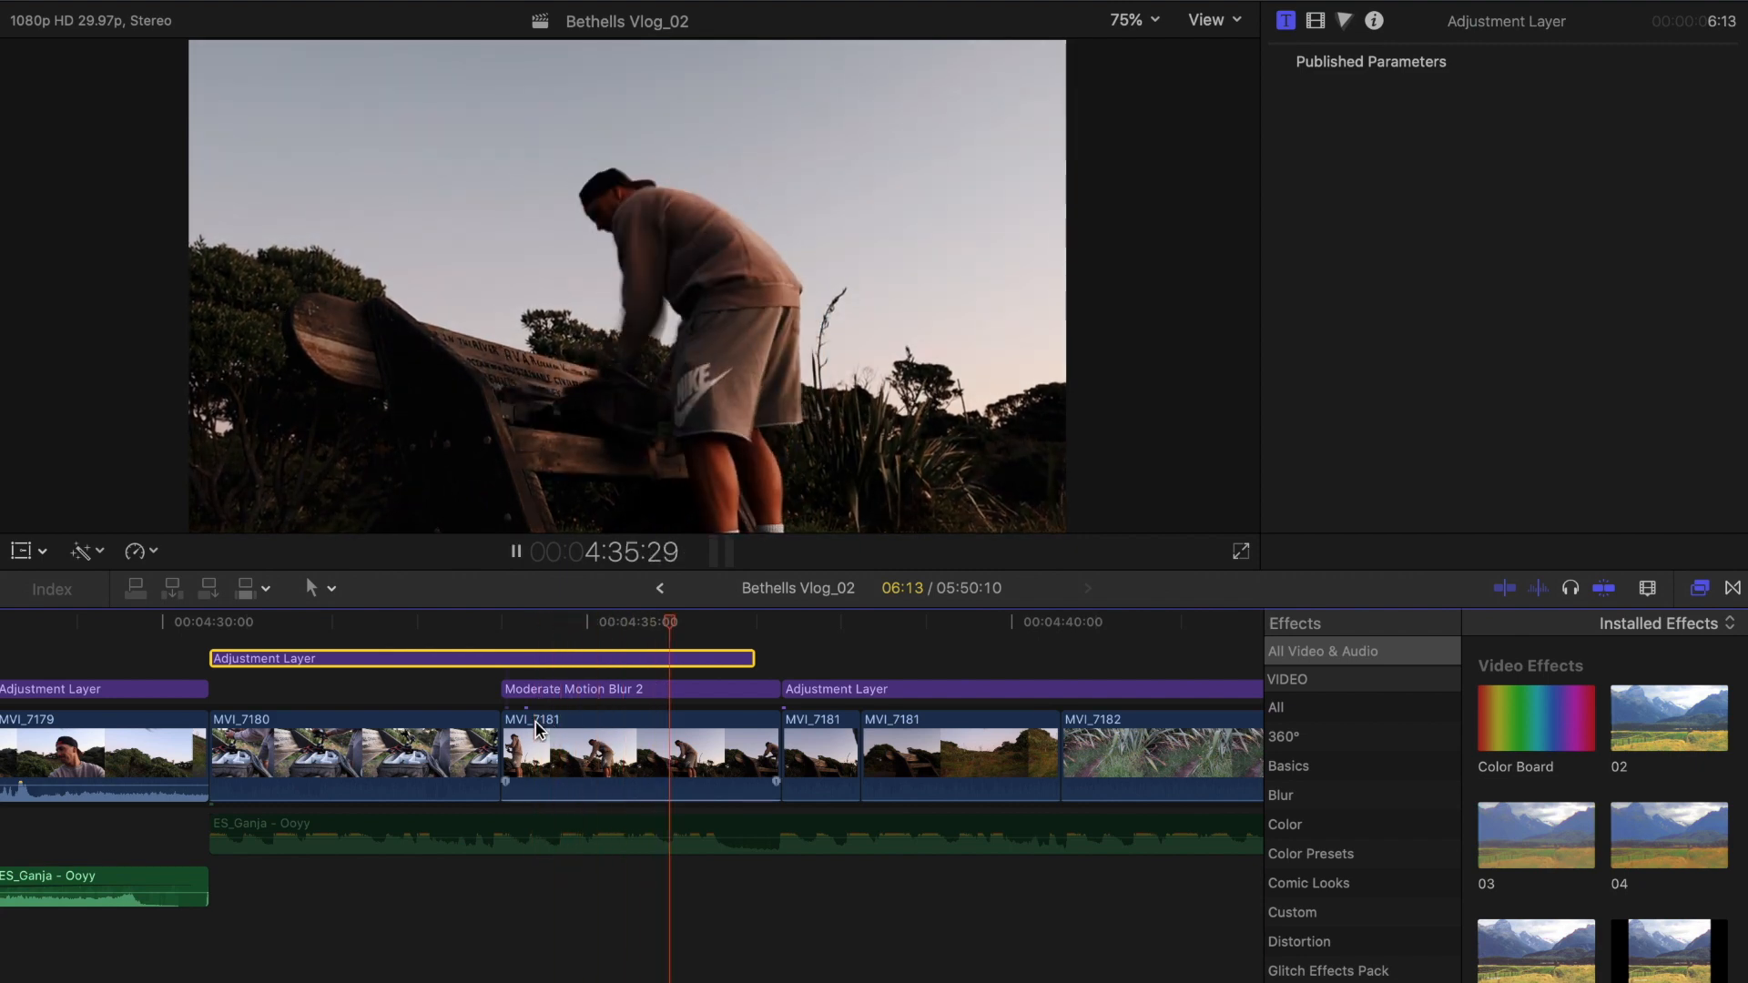
pyautogui.press('space')
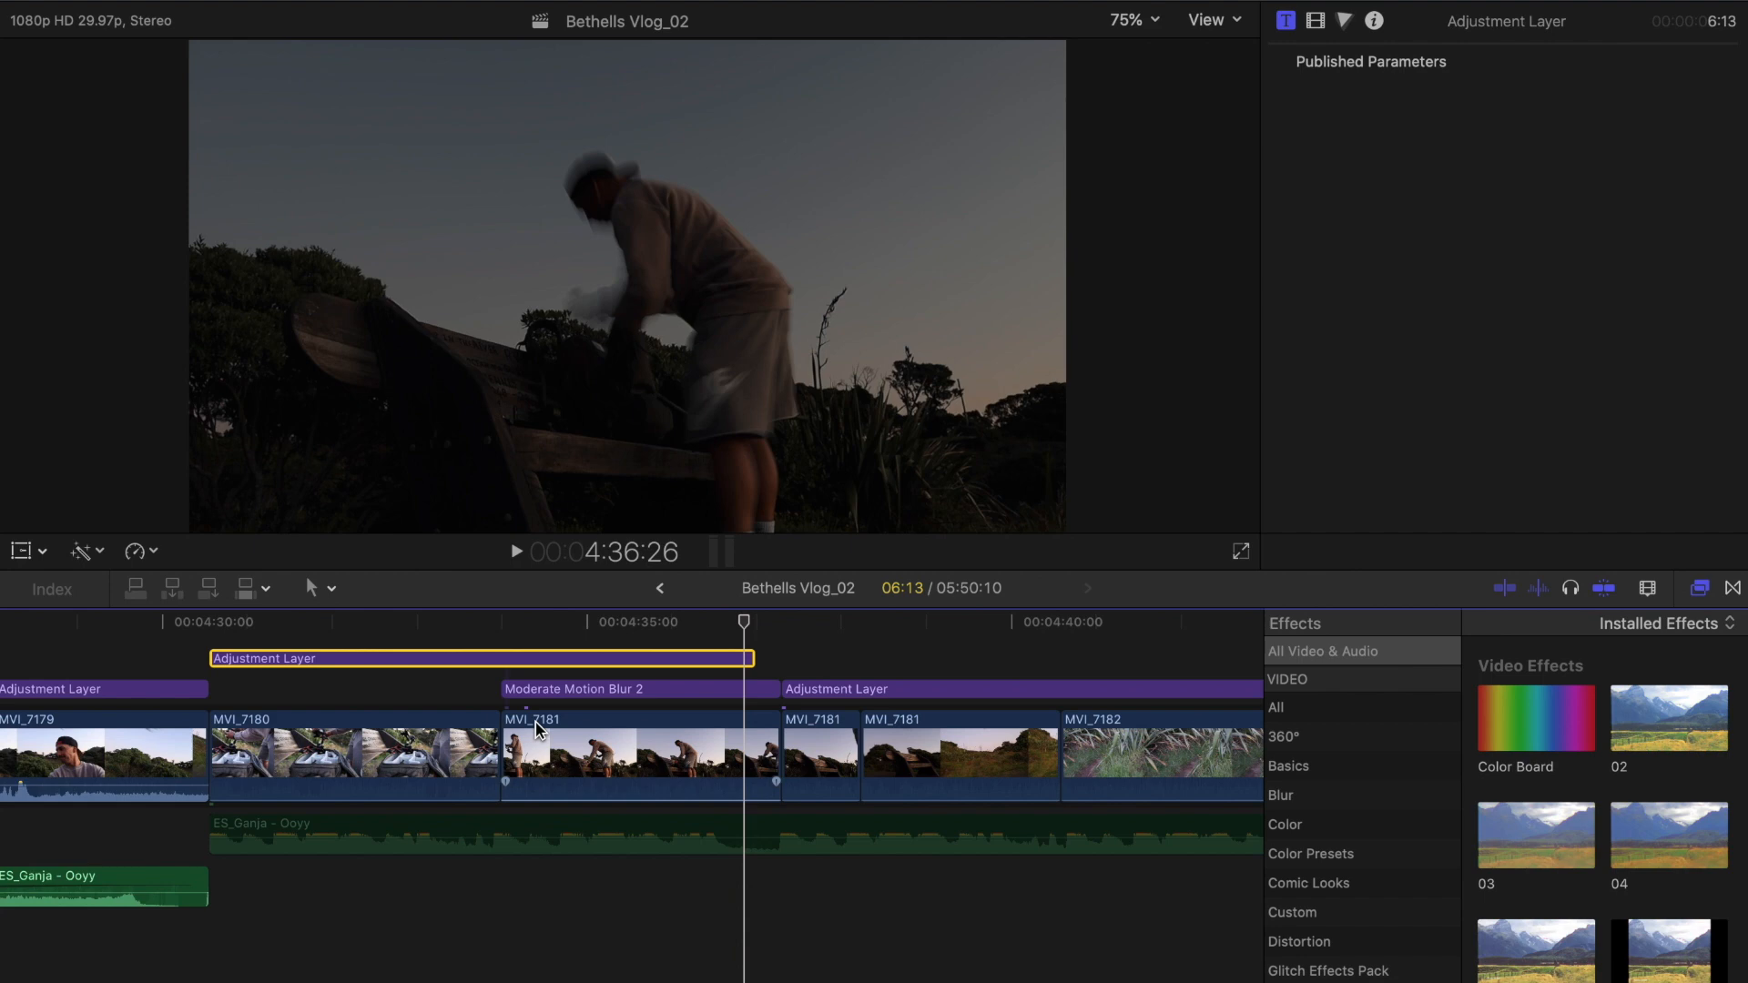
# Step: Re-enable the ES_Ganja - Ooyy music and play from MVI_7181 through the short MVI_7183 cuts into MVI_7184
pyautogui.press('v')
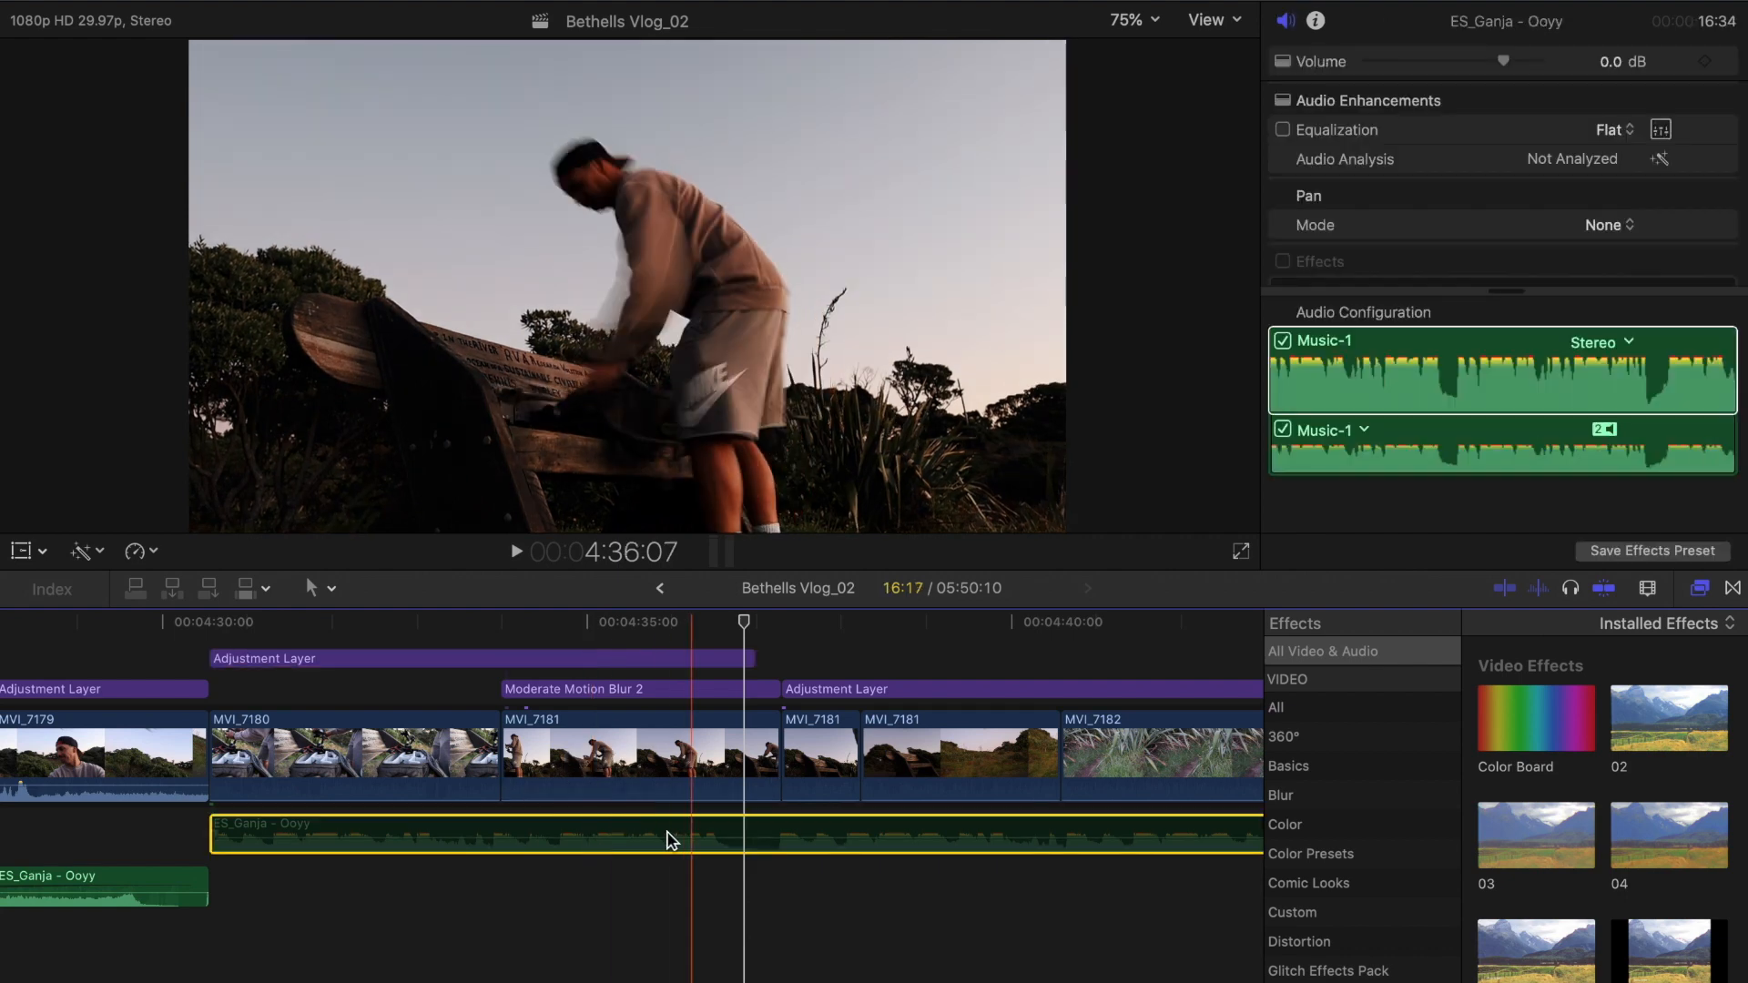
pyautogui.press('v')
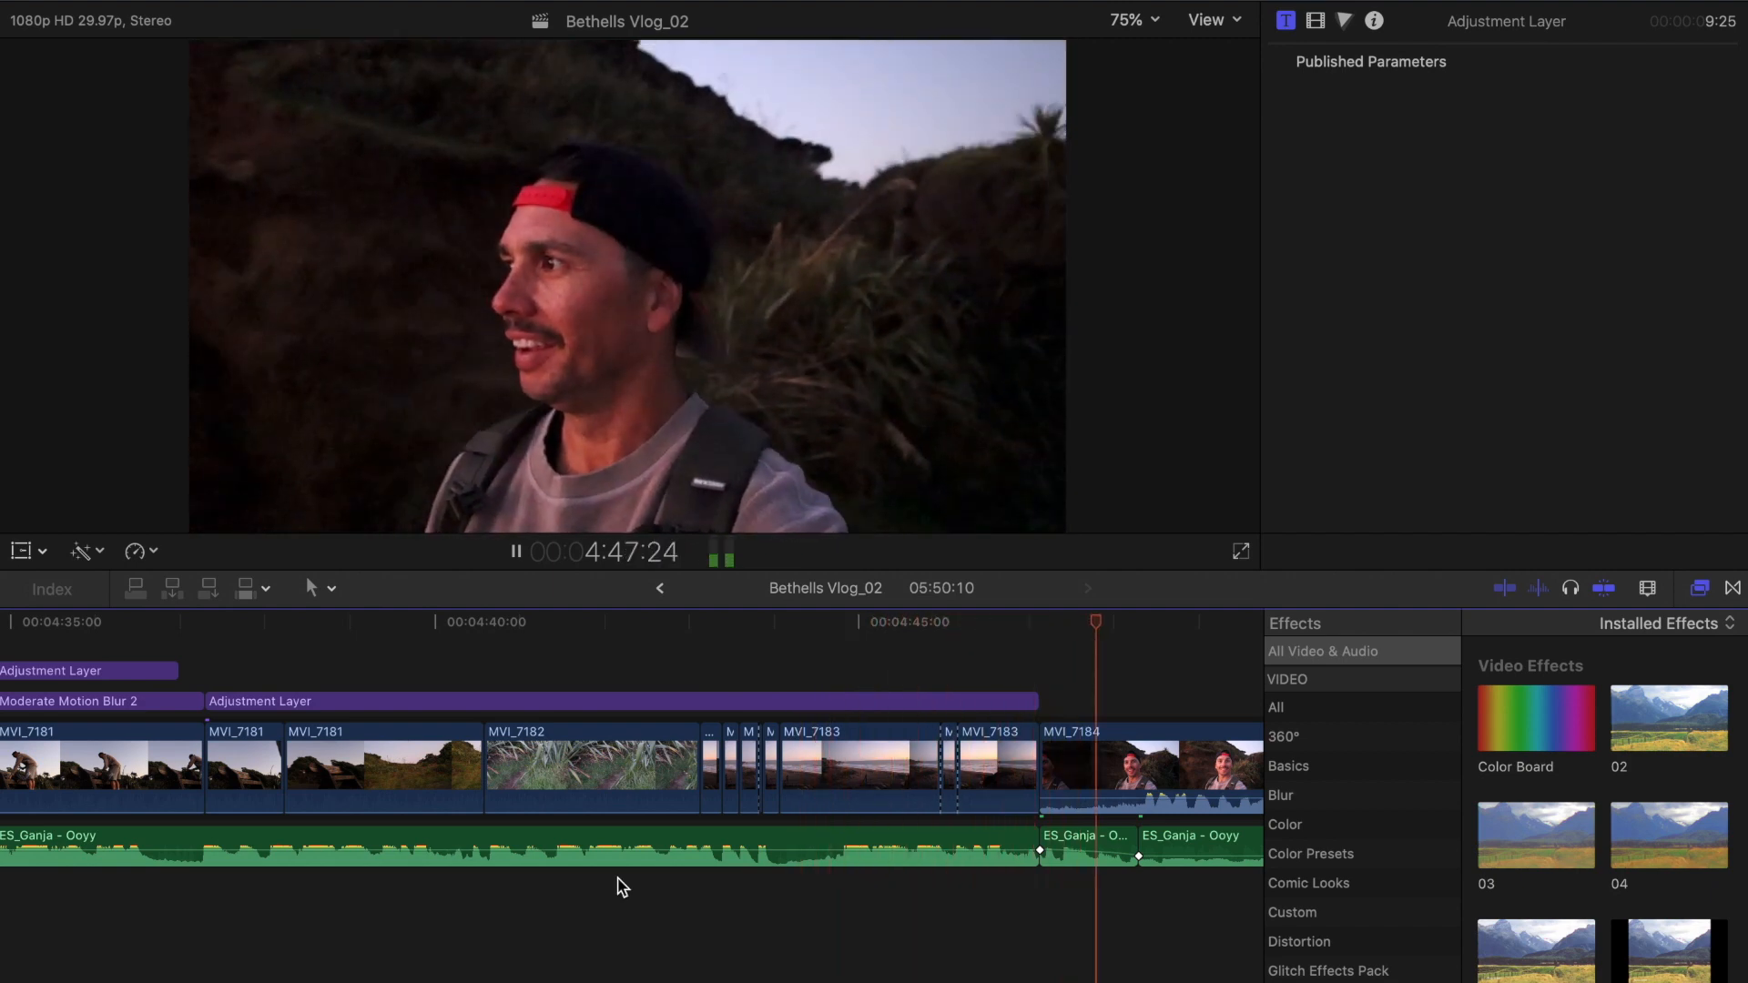
pyautogui.press('space')
pyautogui.hscroll(10, 617, 876)
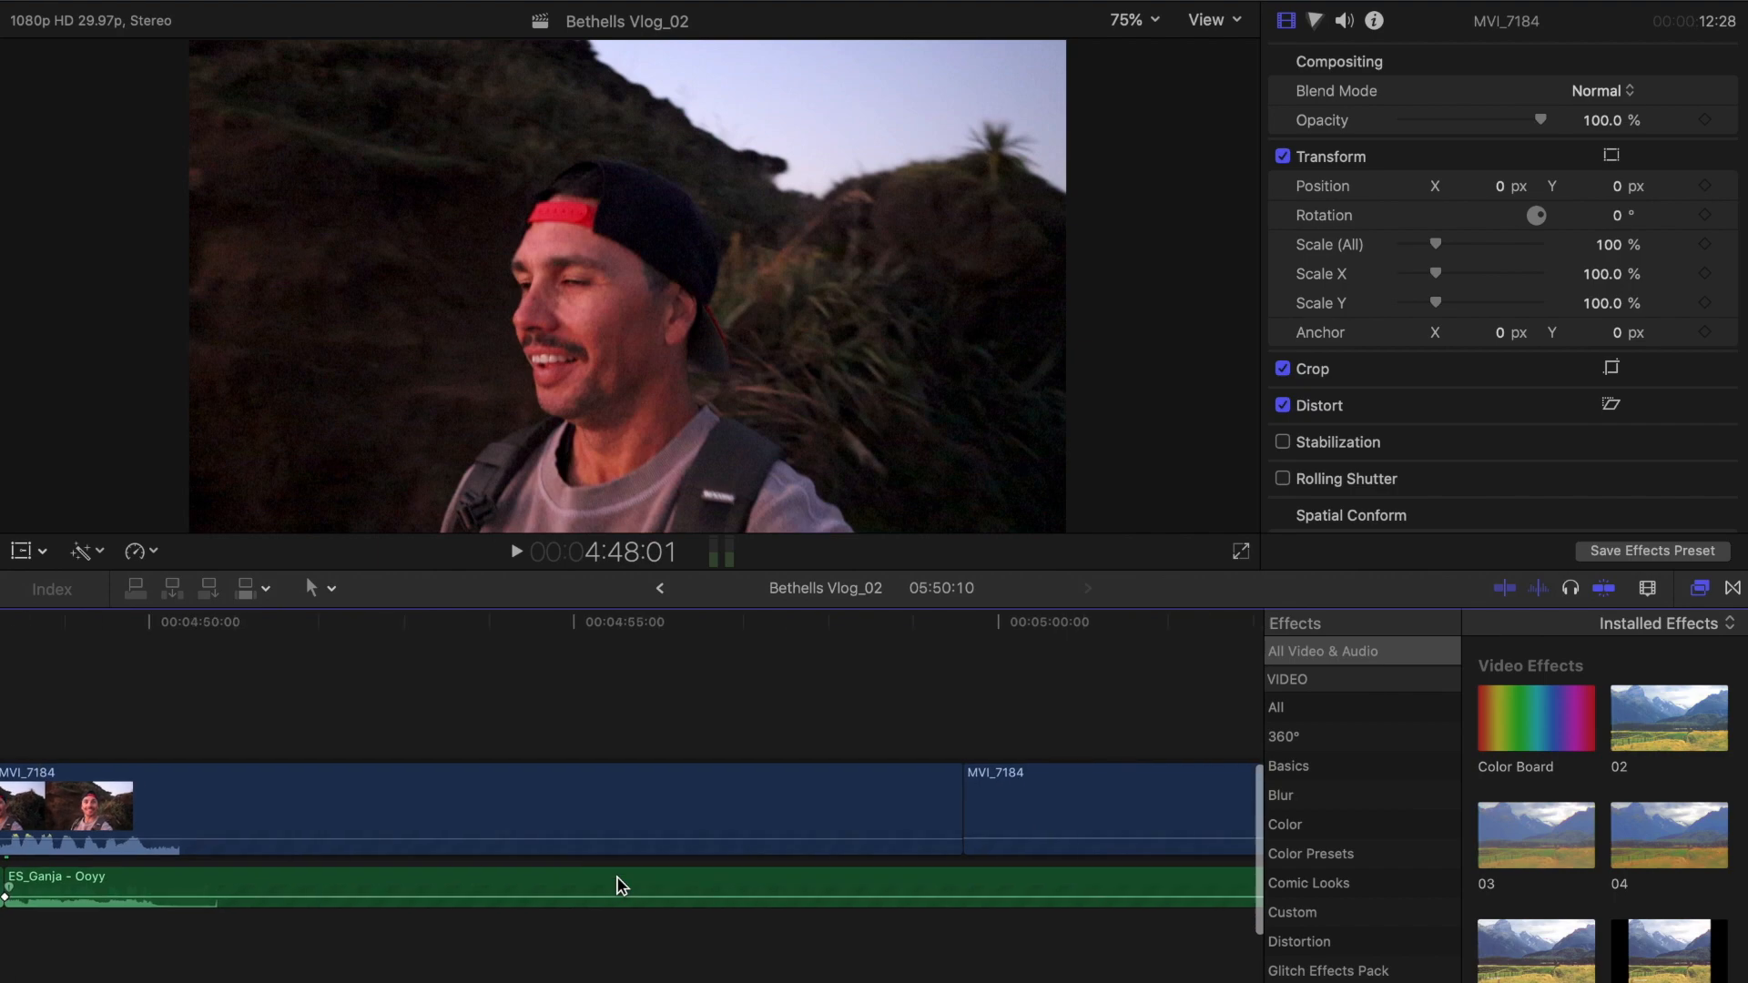